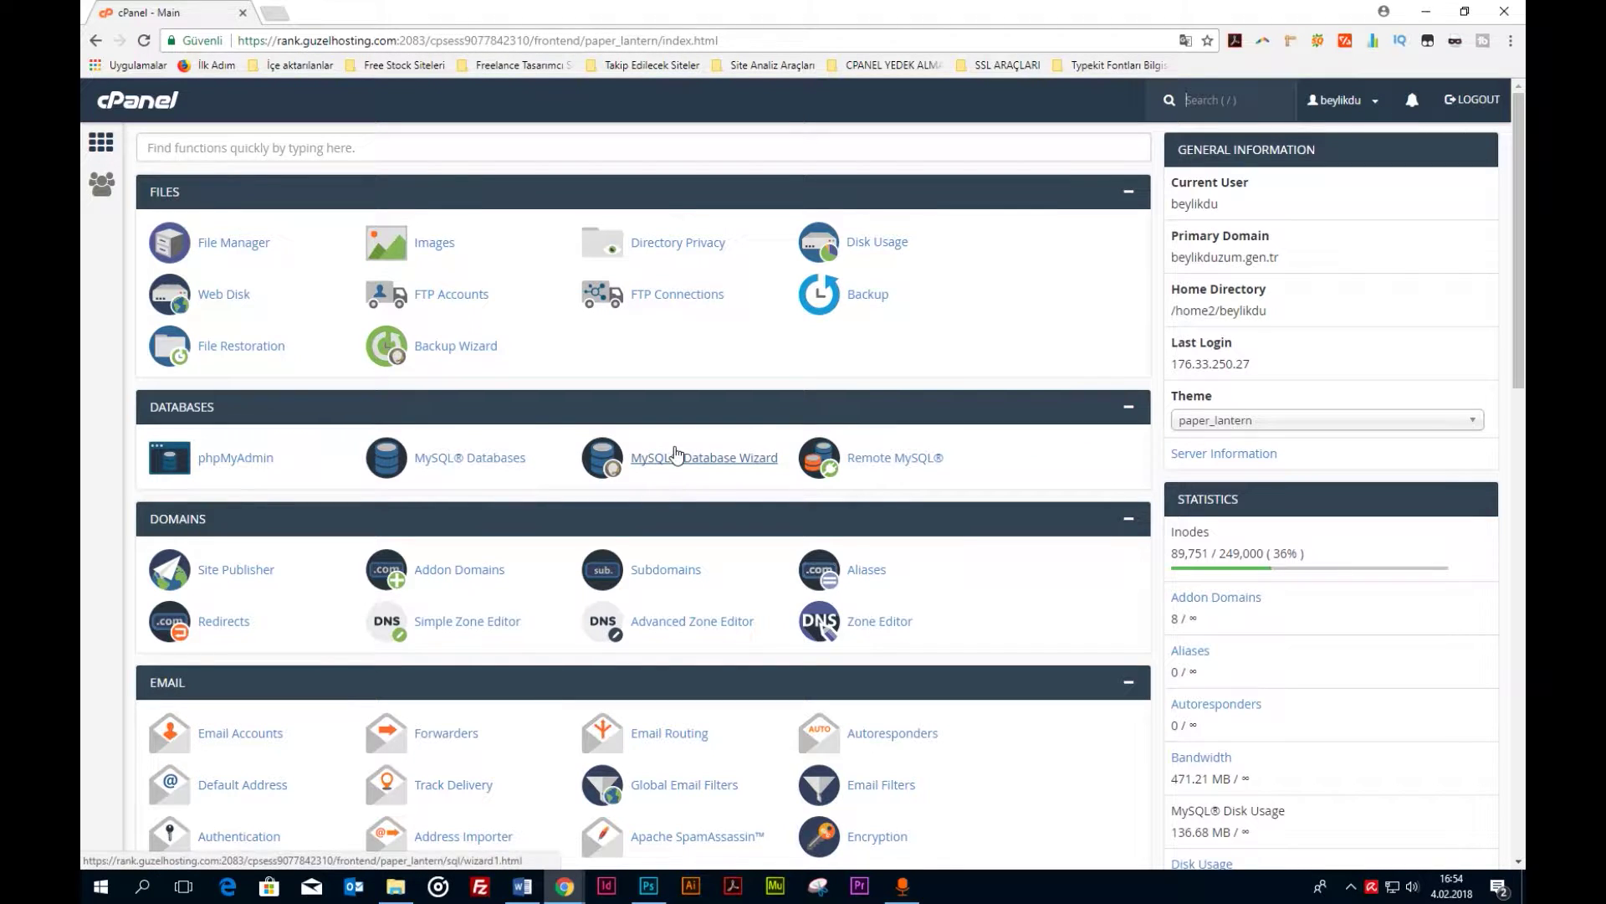
Scroll down and back up the cPanel home page to survey its tool groups.
scroll(674, 457, down, 8)
scroll(678, 452, down, 5)
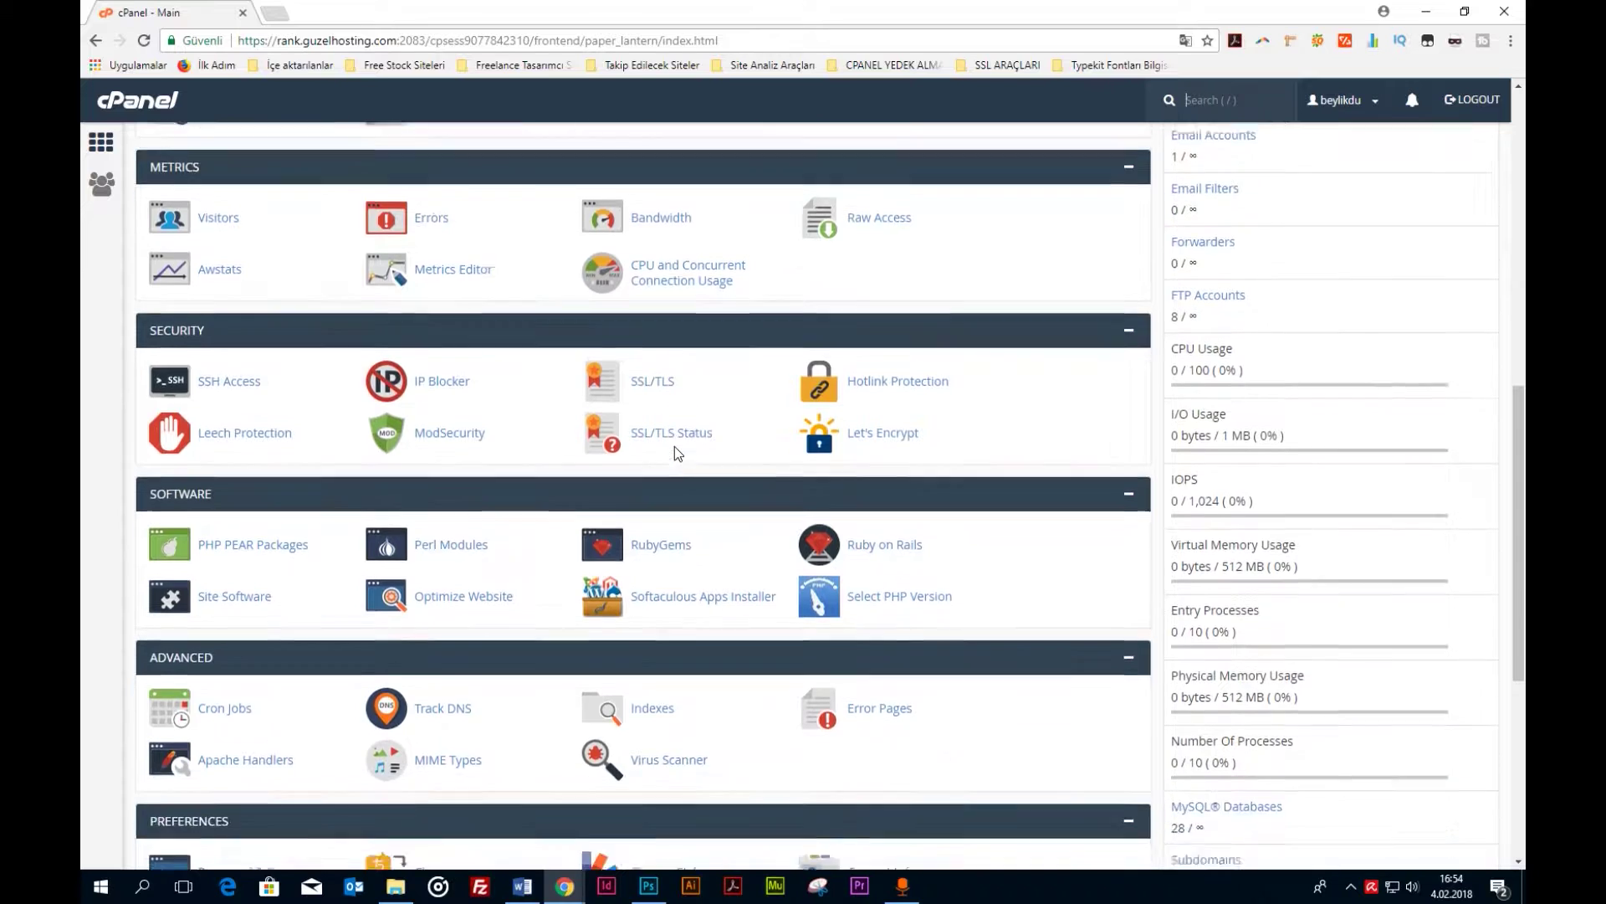
scroll(677, 452, down, 2)
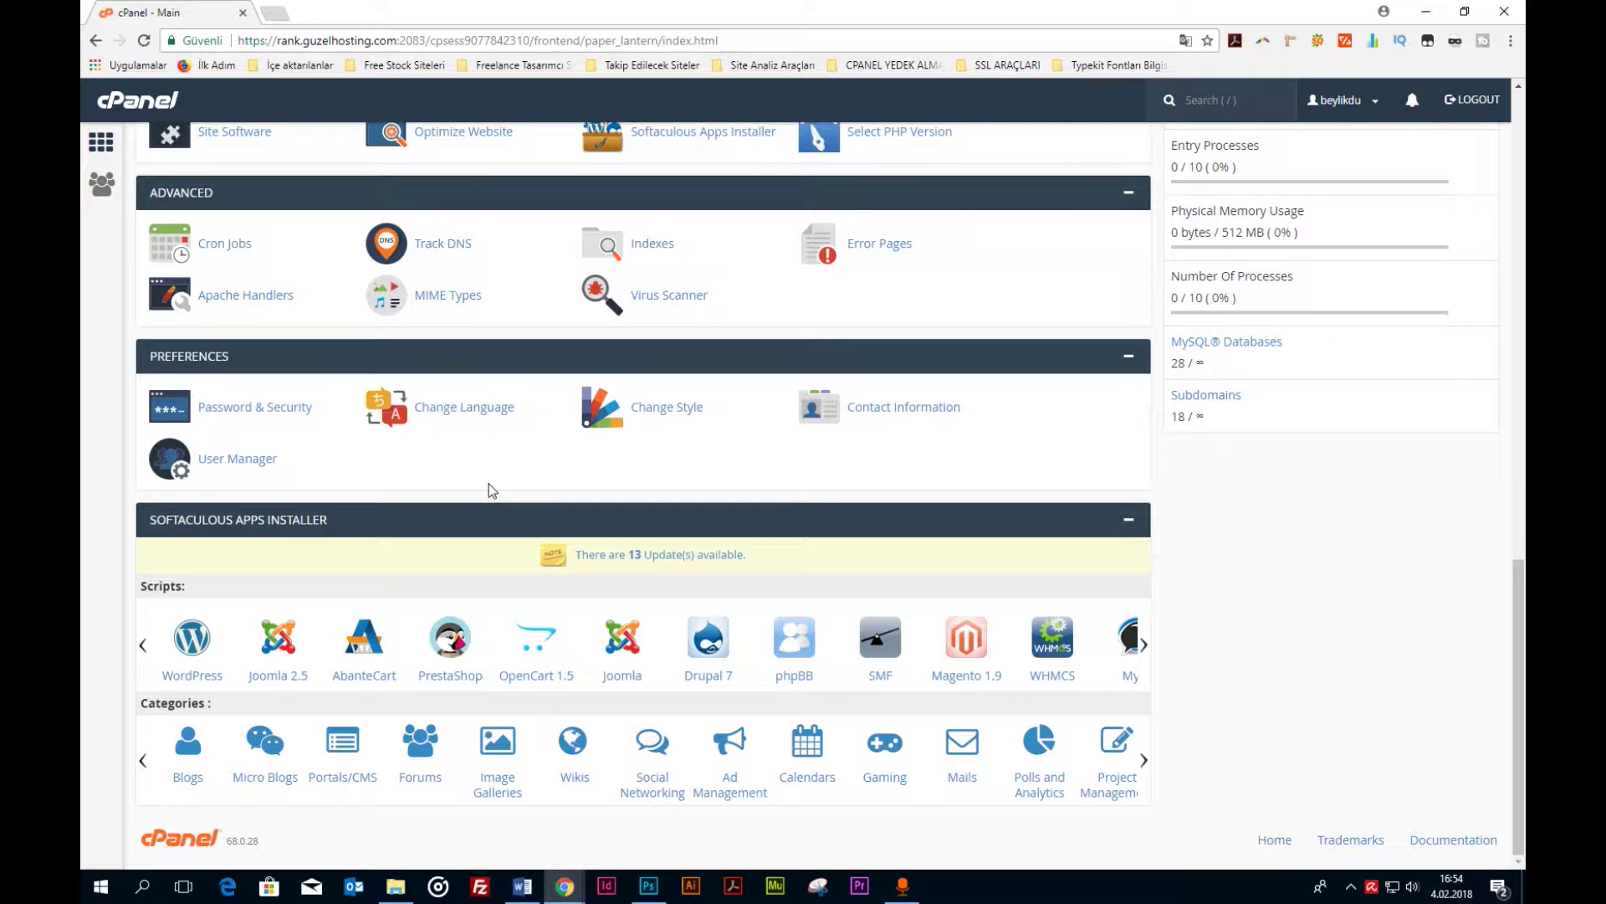
scroll(519, 474, up, 15)
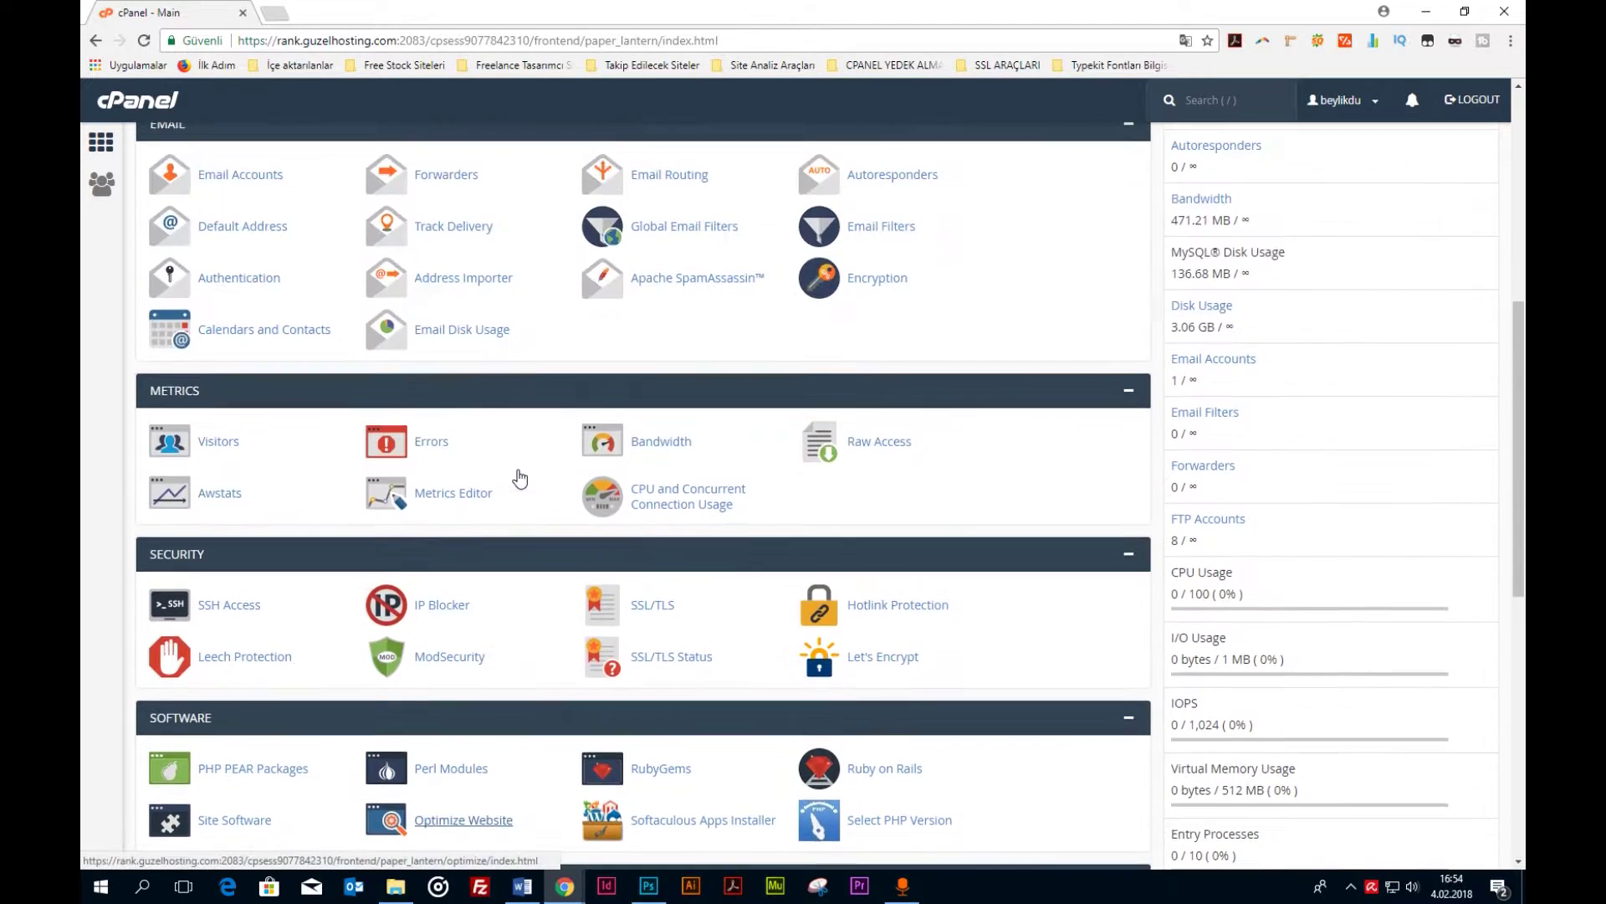
scroll(519, 476, up, 1)
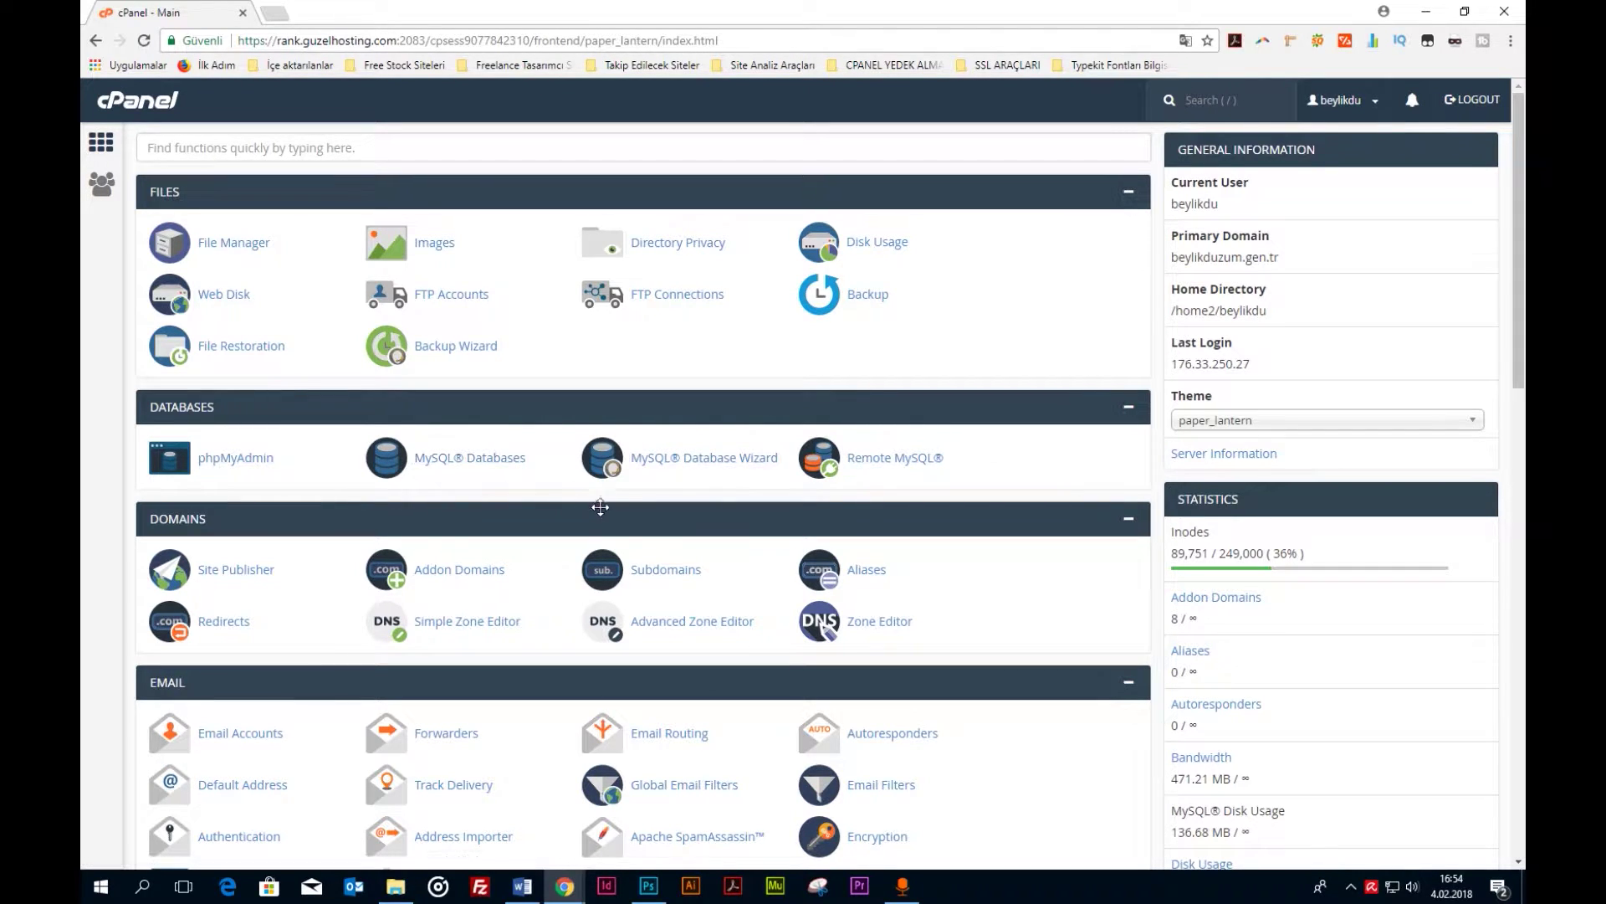
List 20 subdomains per page to confirm wpkurulum.osmanbalaban.org, then return to cPanel Home.
click(649, 570)
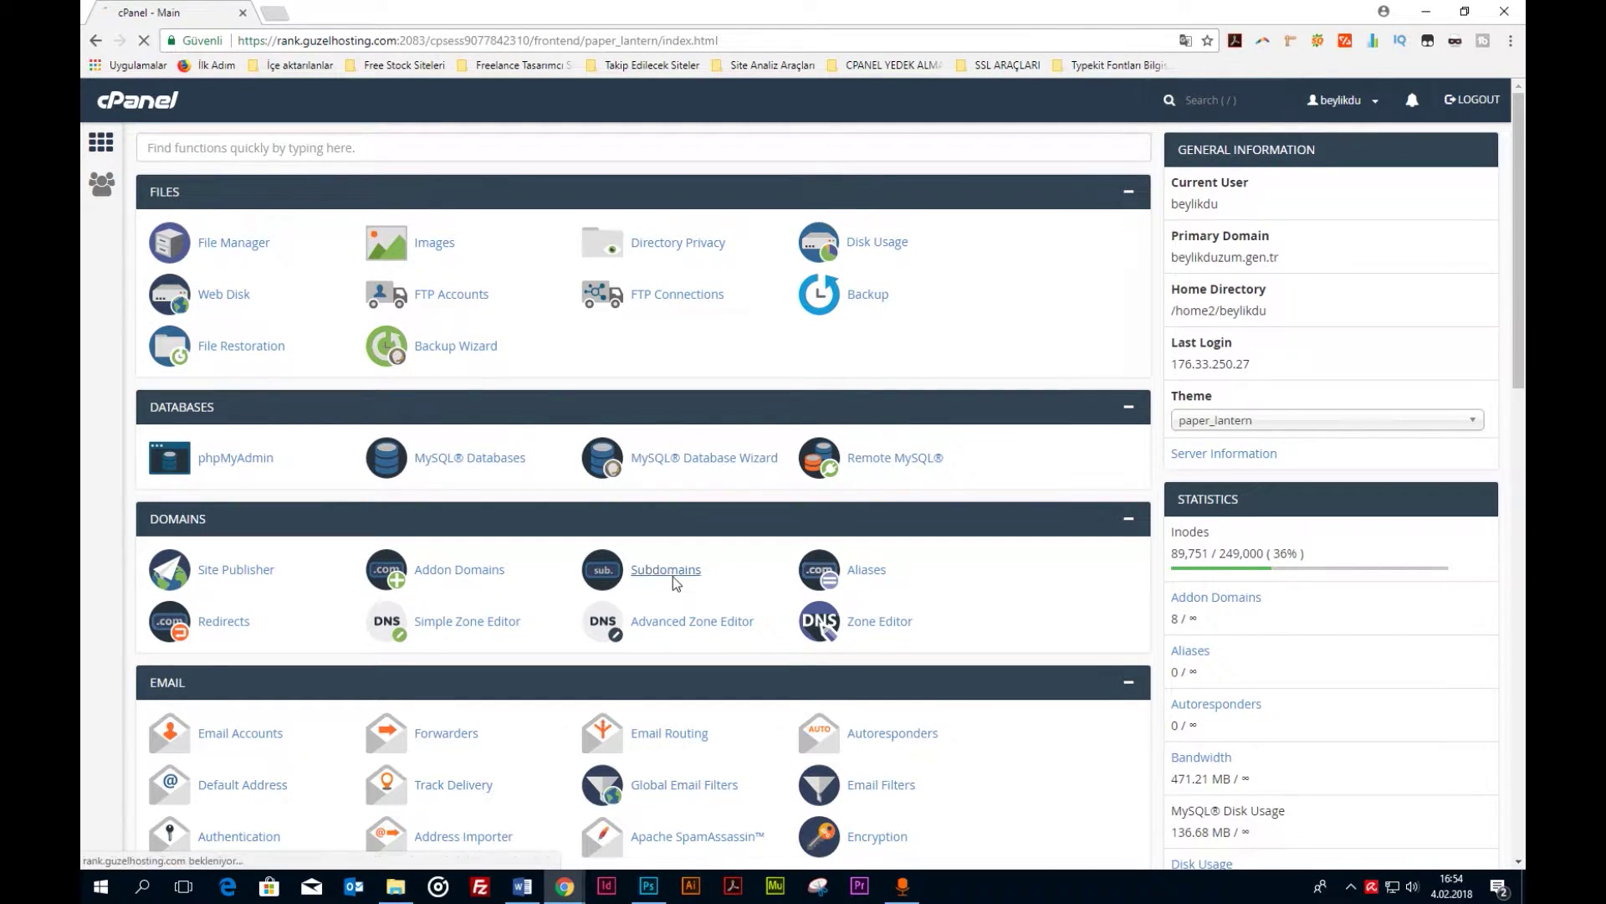
scroll(451, 513, down, 4)
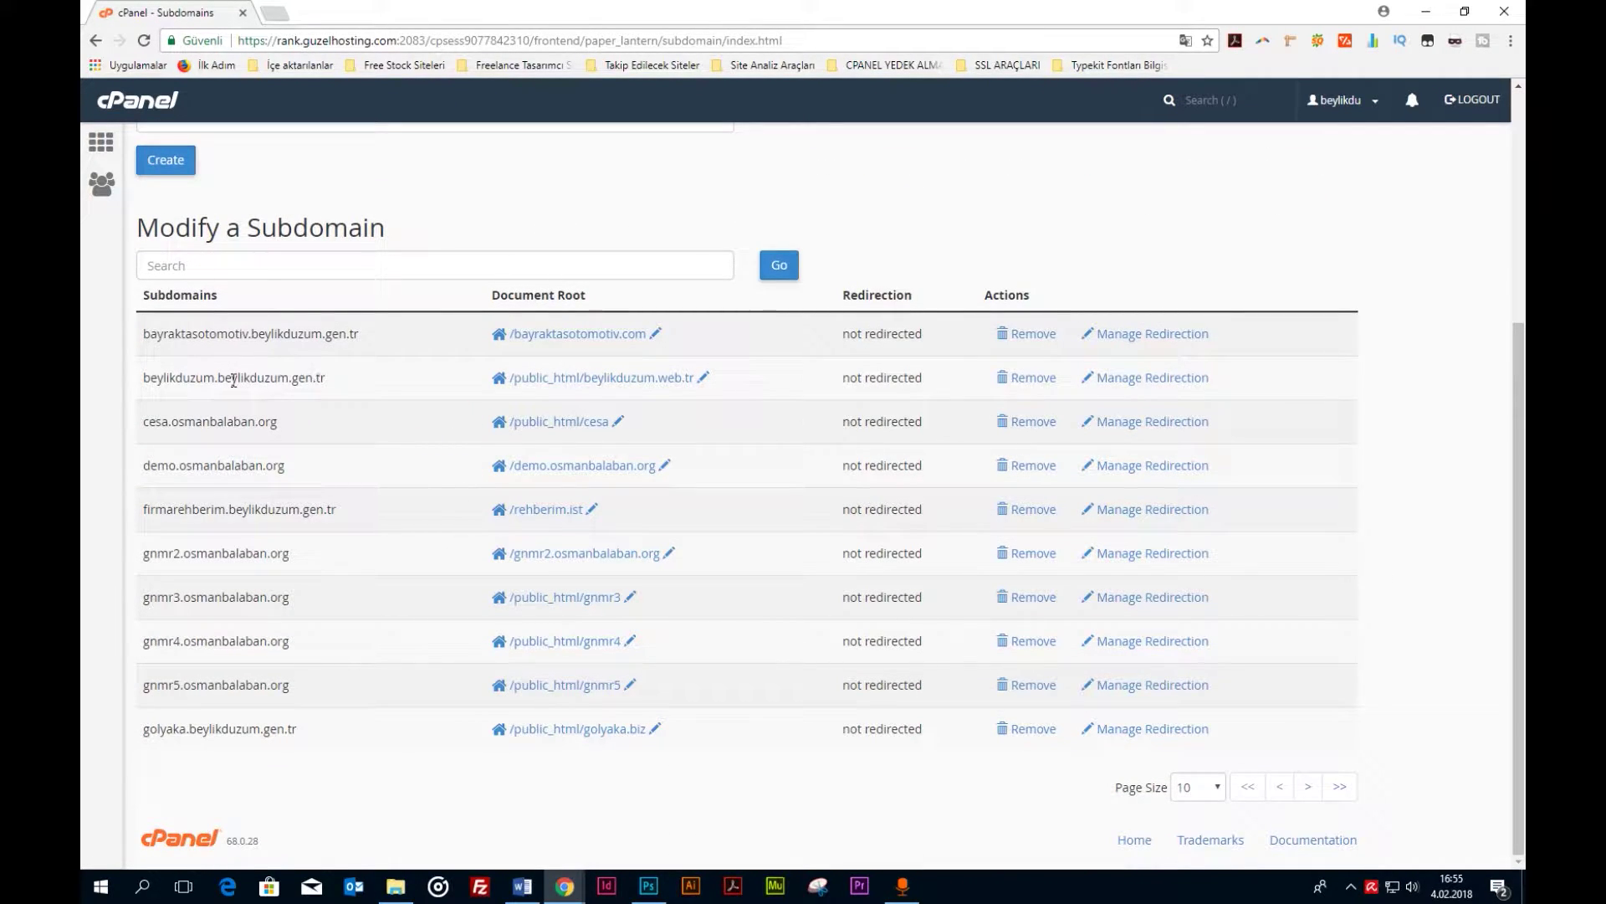
click(1215, 797)
click(1192, 695)
scroll(580, 594, down, 8)
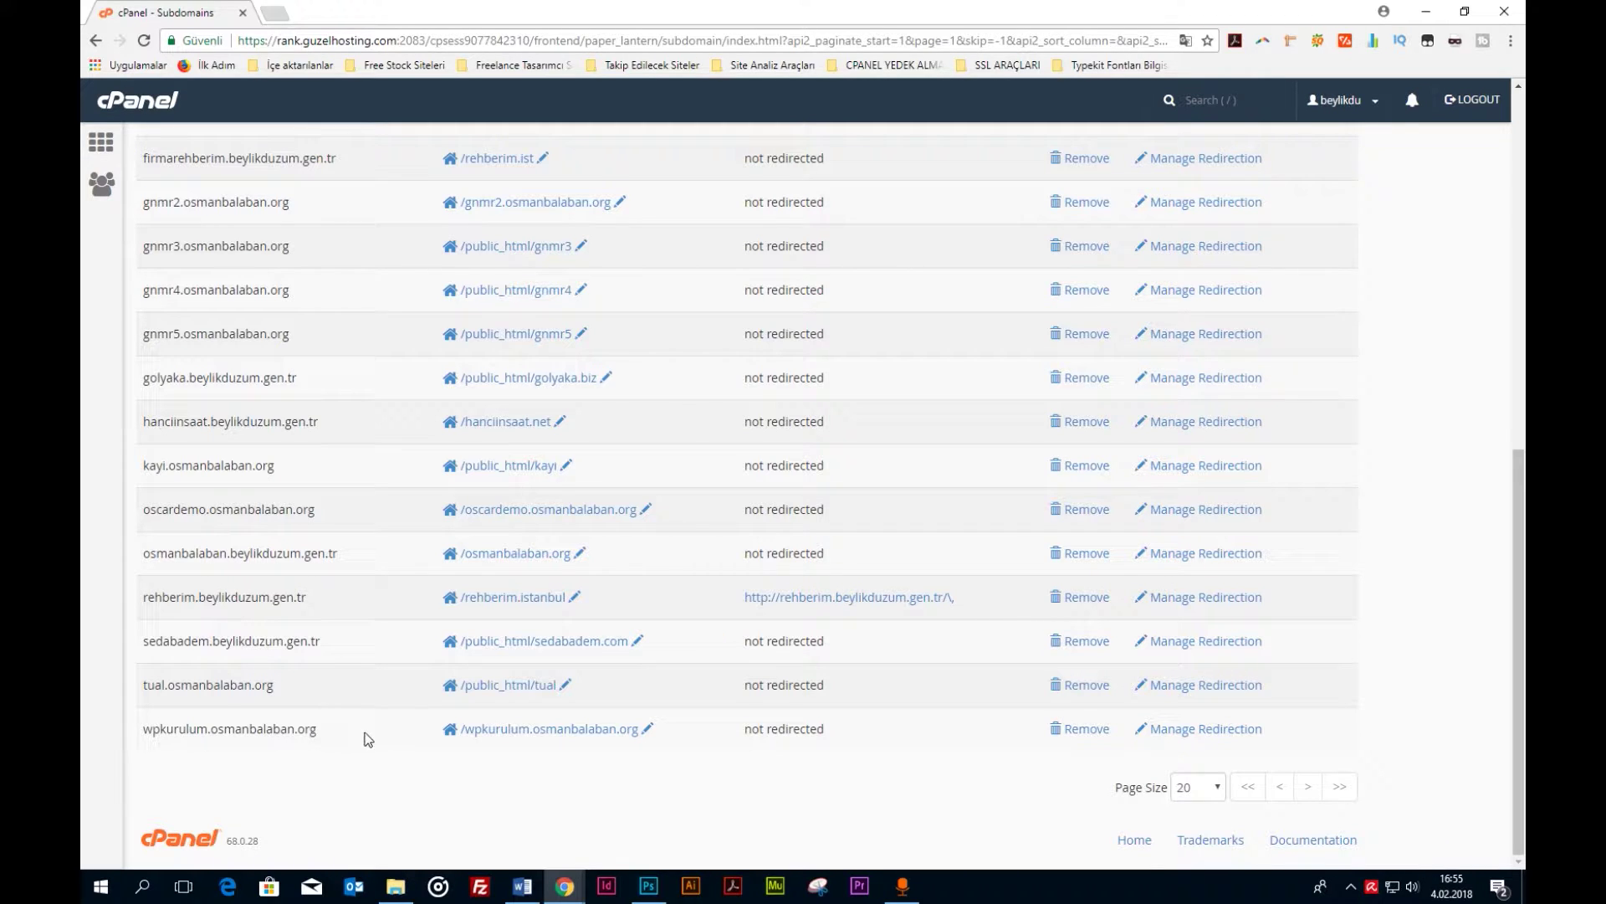
click(101, 142)
scroll(338, 522, down, 10)
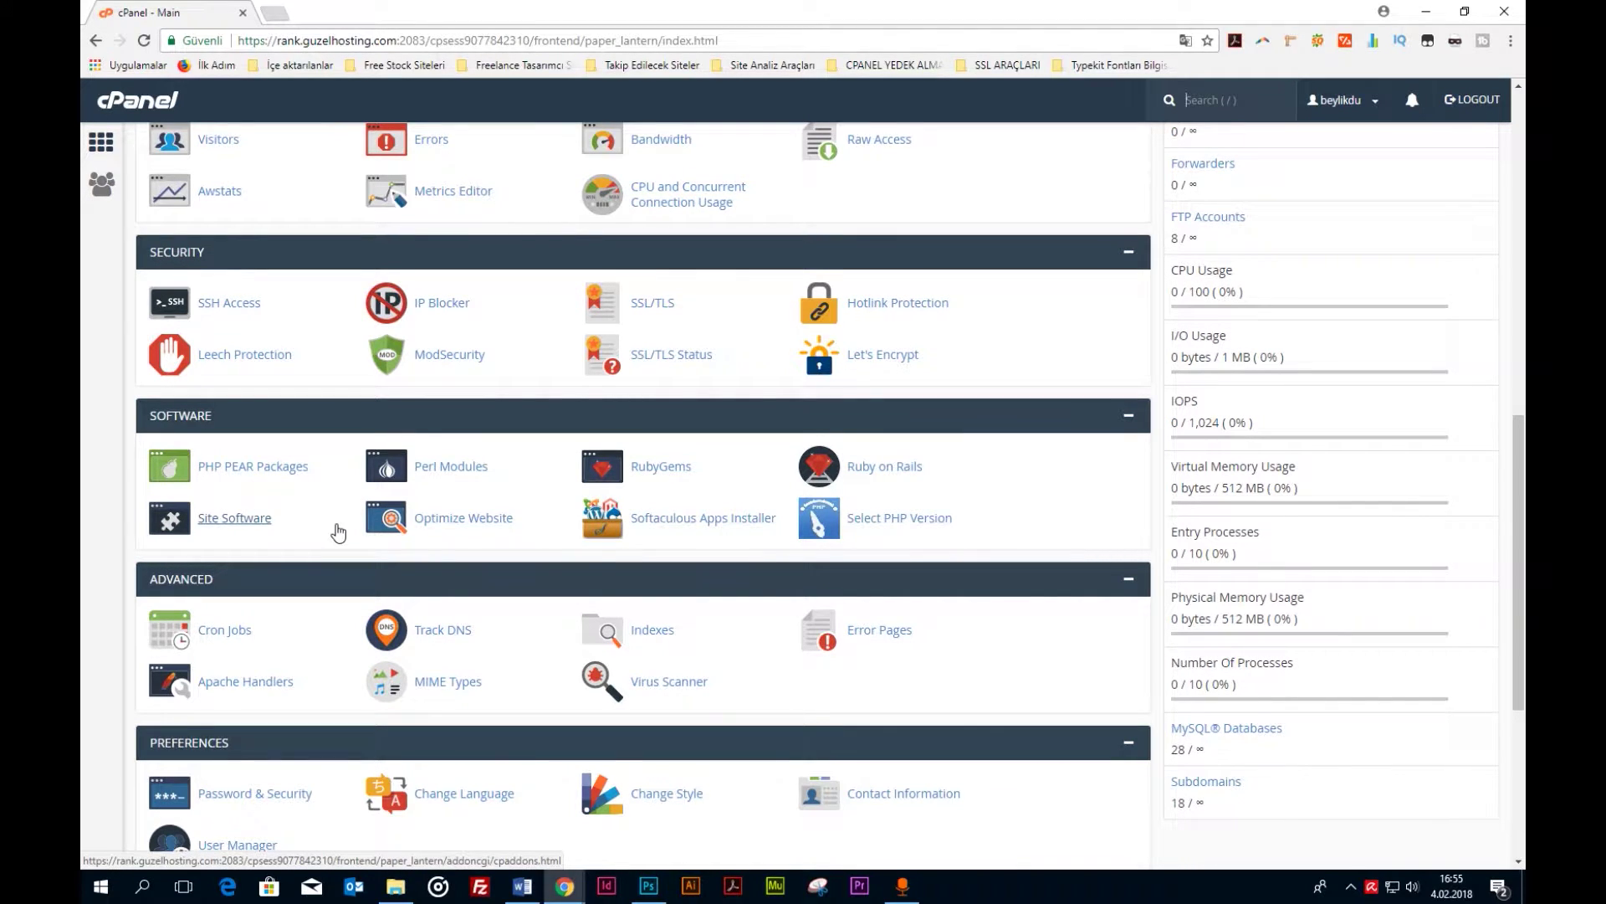
scroll(338, 532, down, 3)
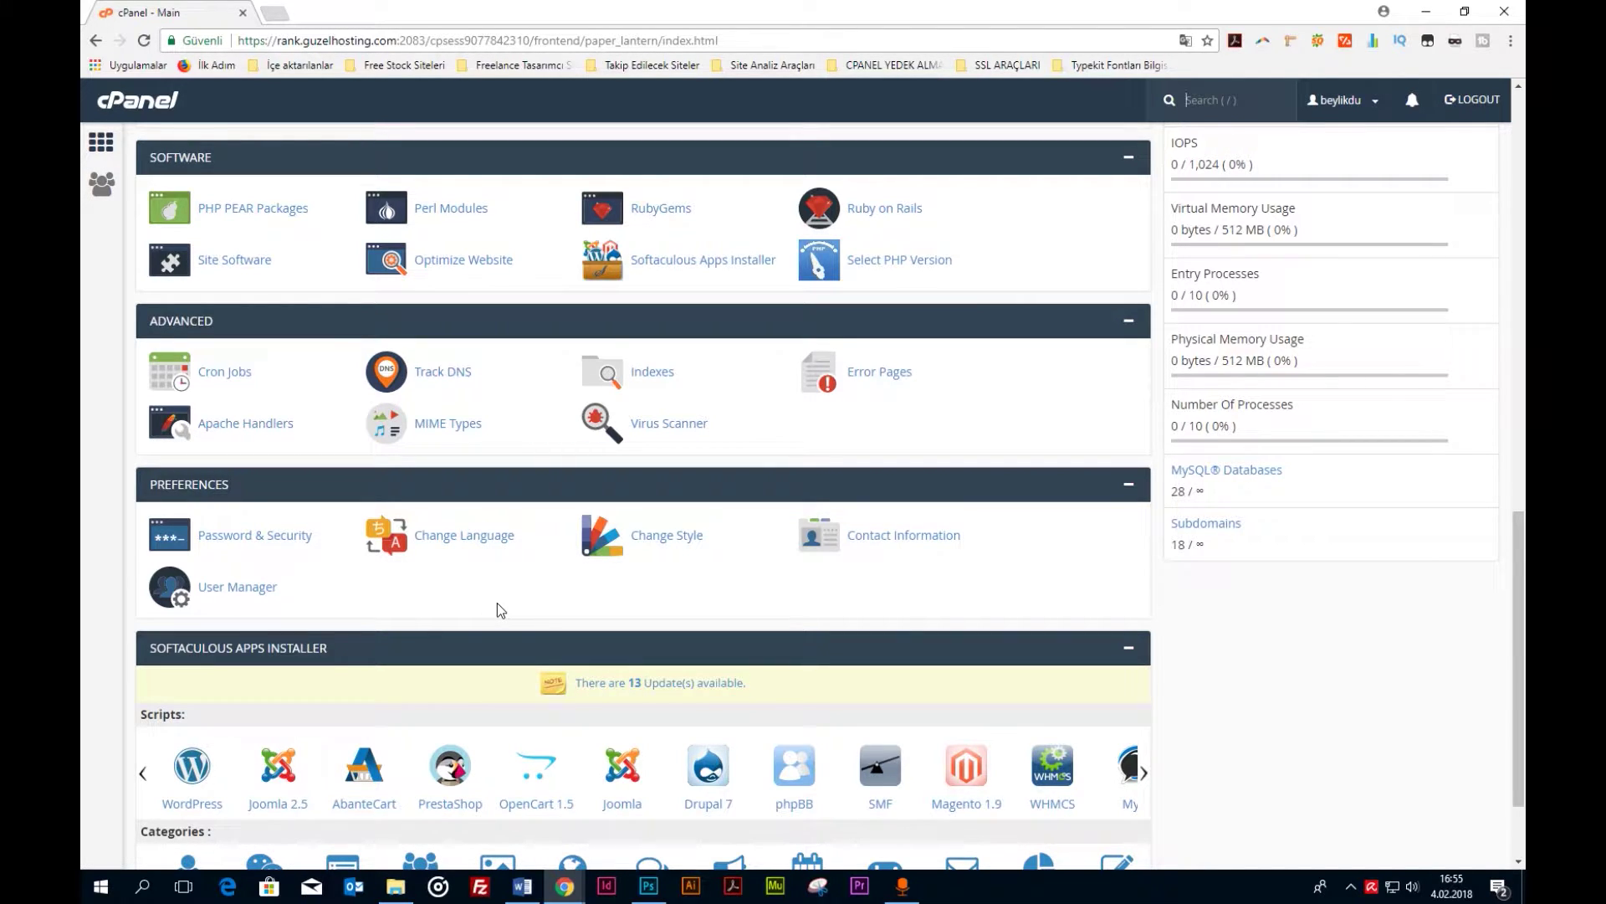
scroll(497, 602, up, 15)
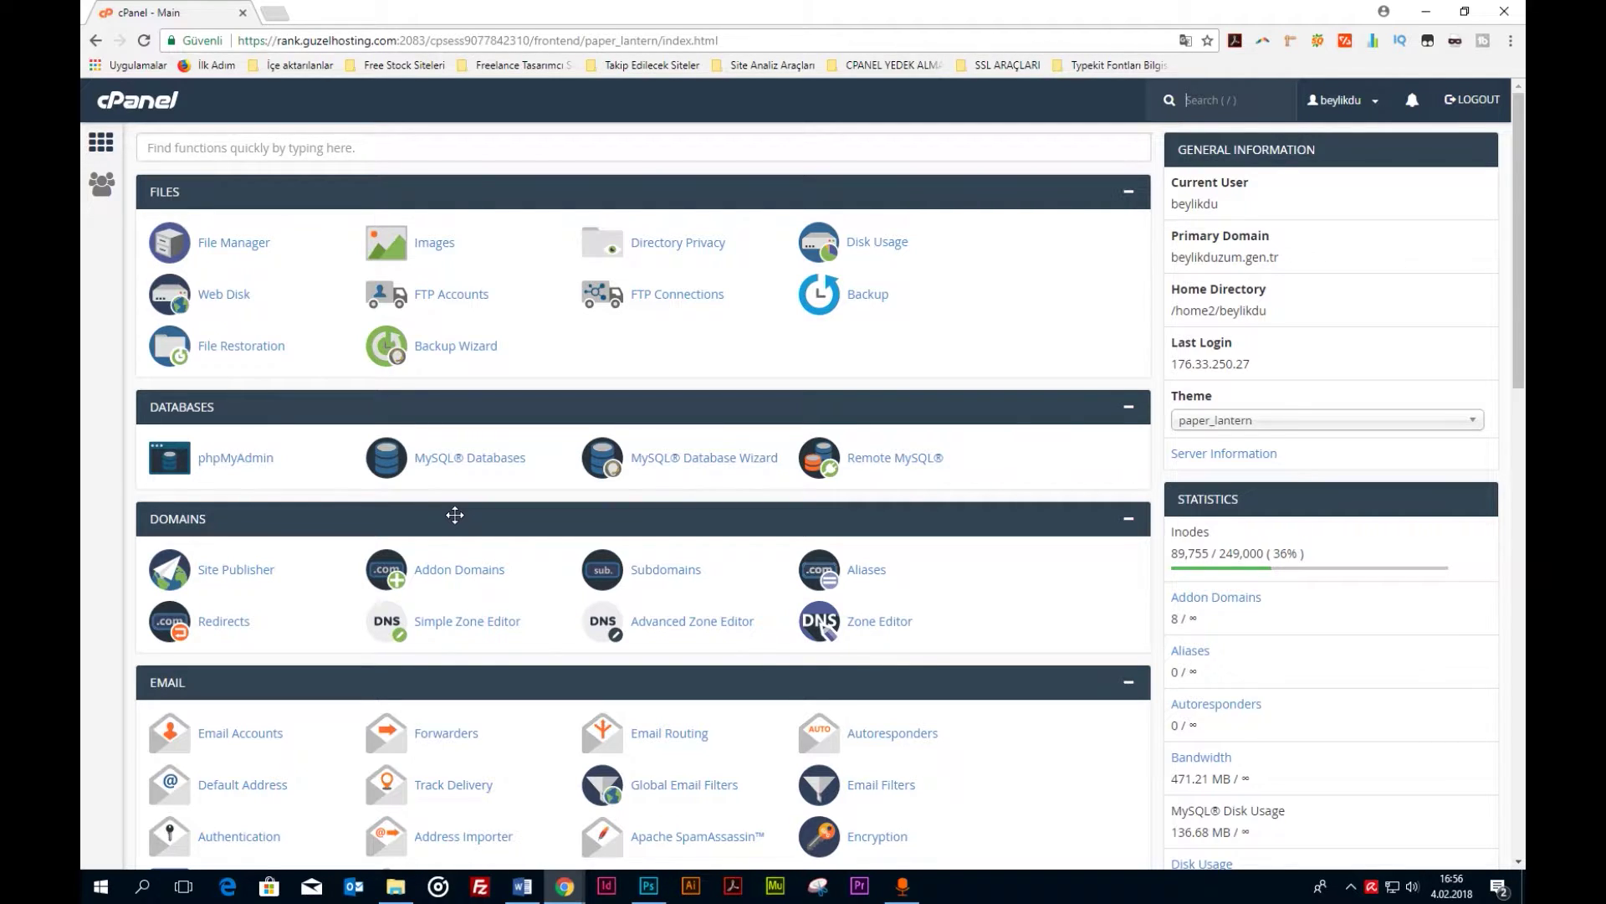
Load turhost.com in a new tab and view the Linux Hosting package price table.
click(272, 13)
text(turhost)
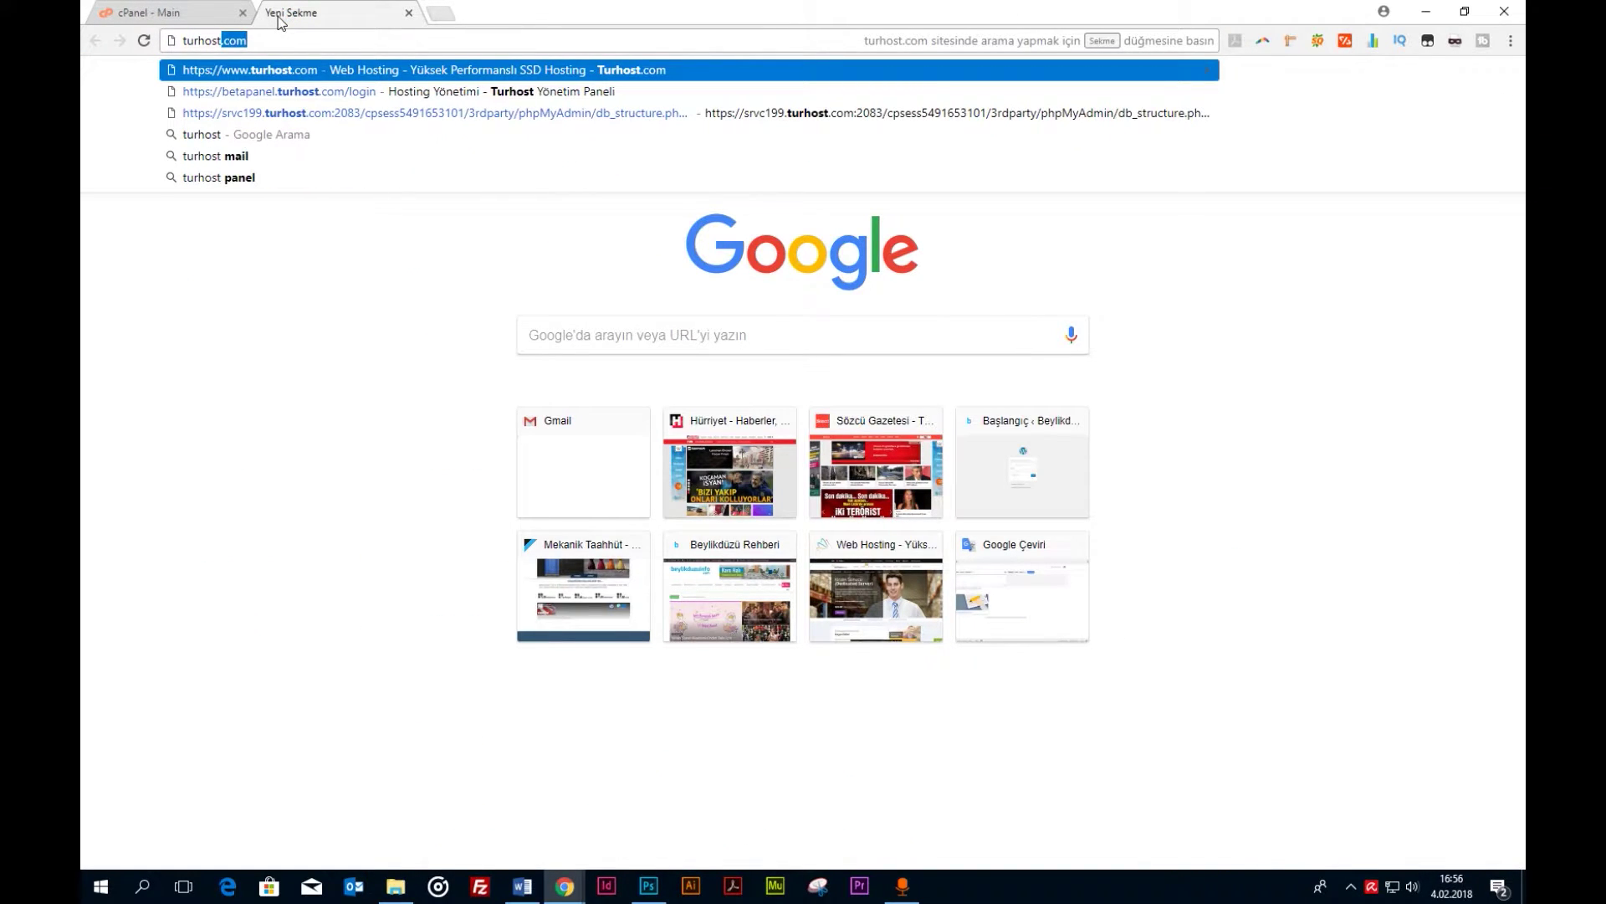
key(Return)
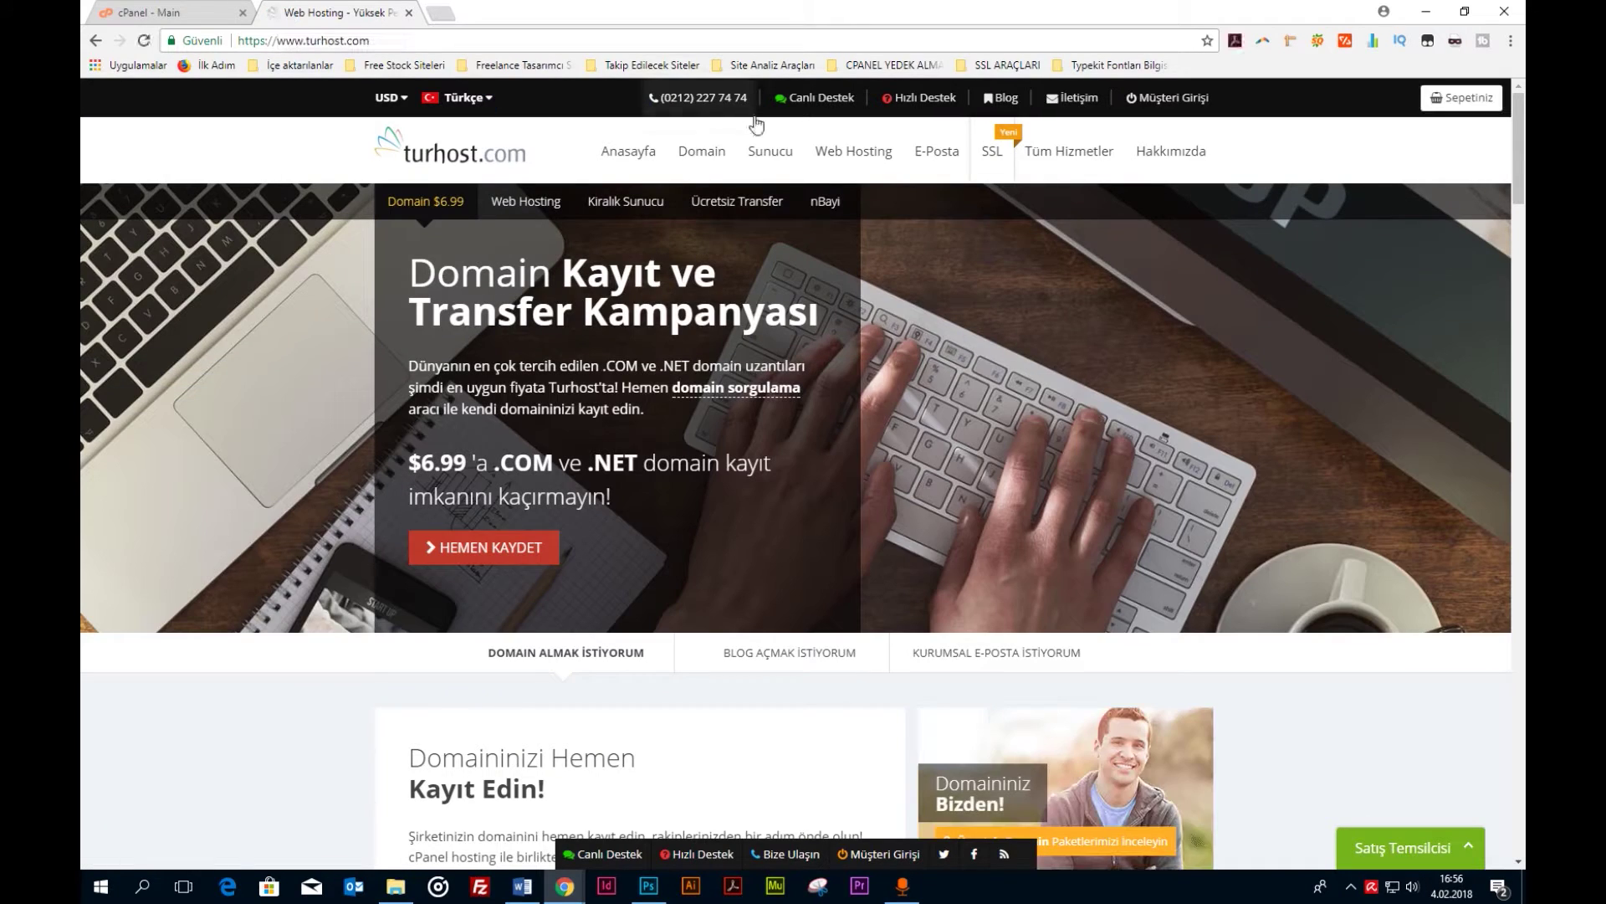
mouse_move(752, 128)
mouse_move(845, 155)
click(927, 286)
scroll(758, 483, down, 6)
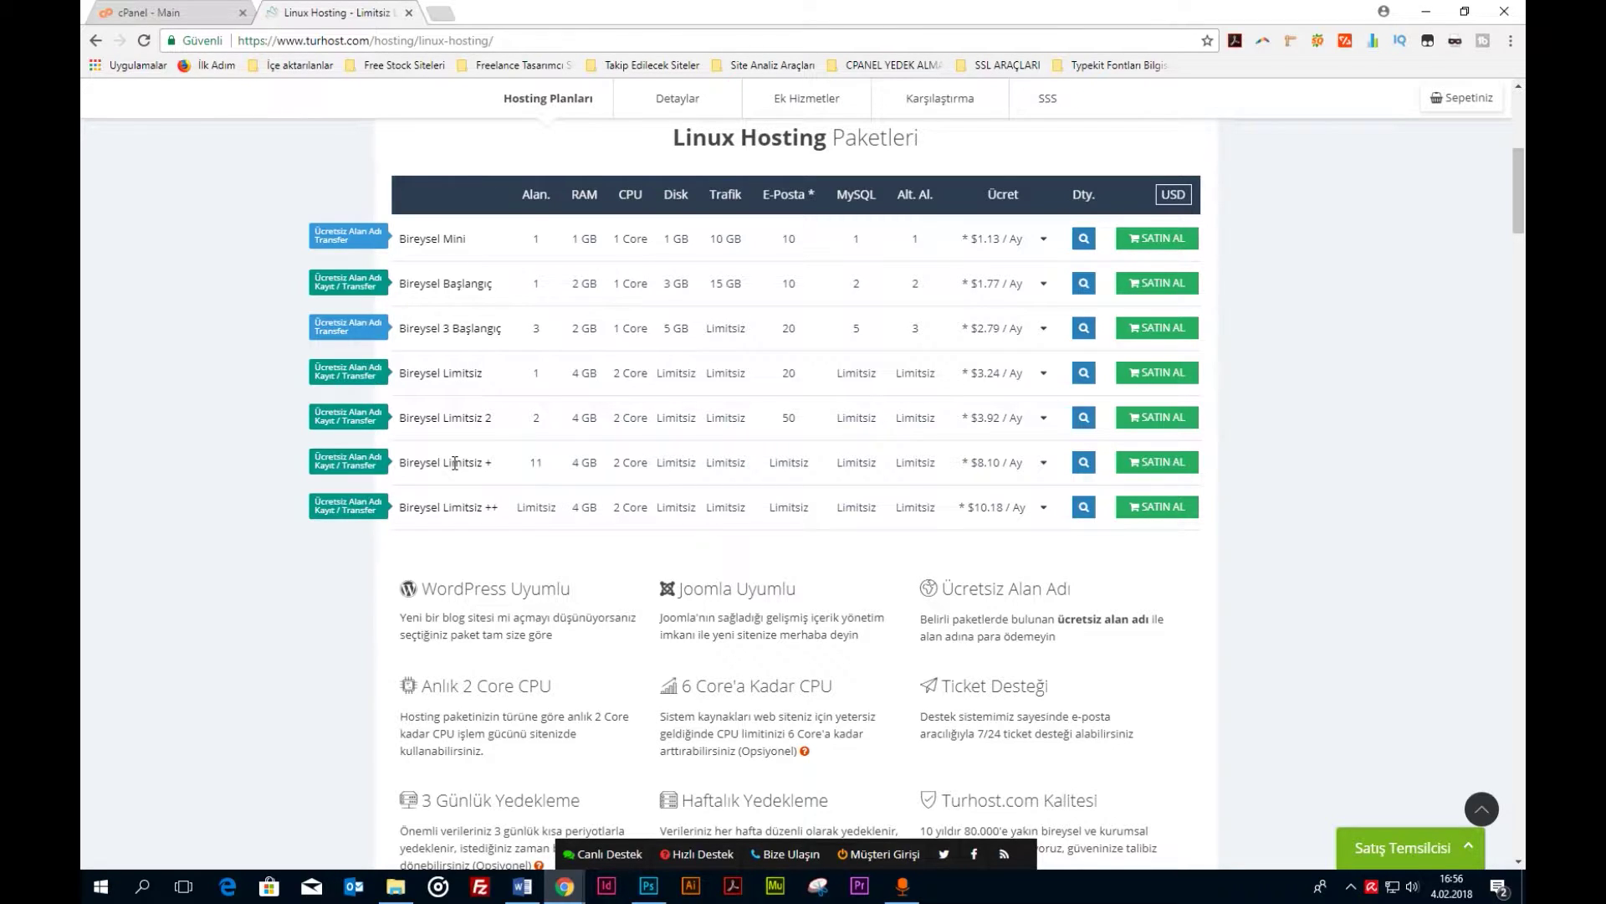
click(448, 15)
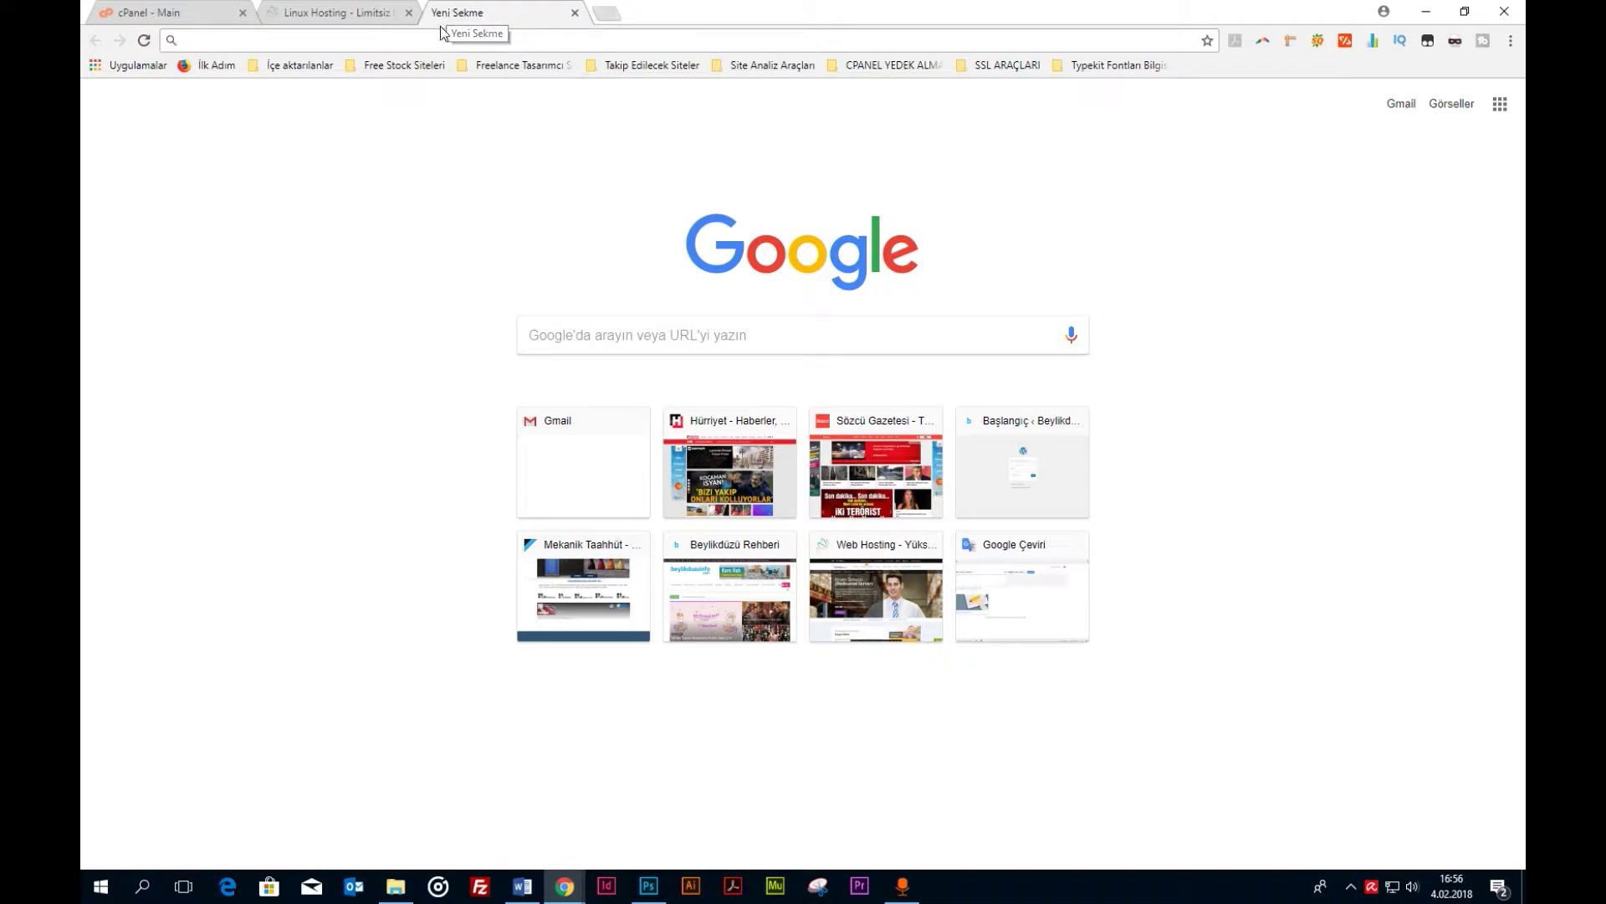
Load guzel.net.tr and review the Türkiye Lokasyon Linux Web Hosting package prices.
text(guzel.net.tr)
key(Return)
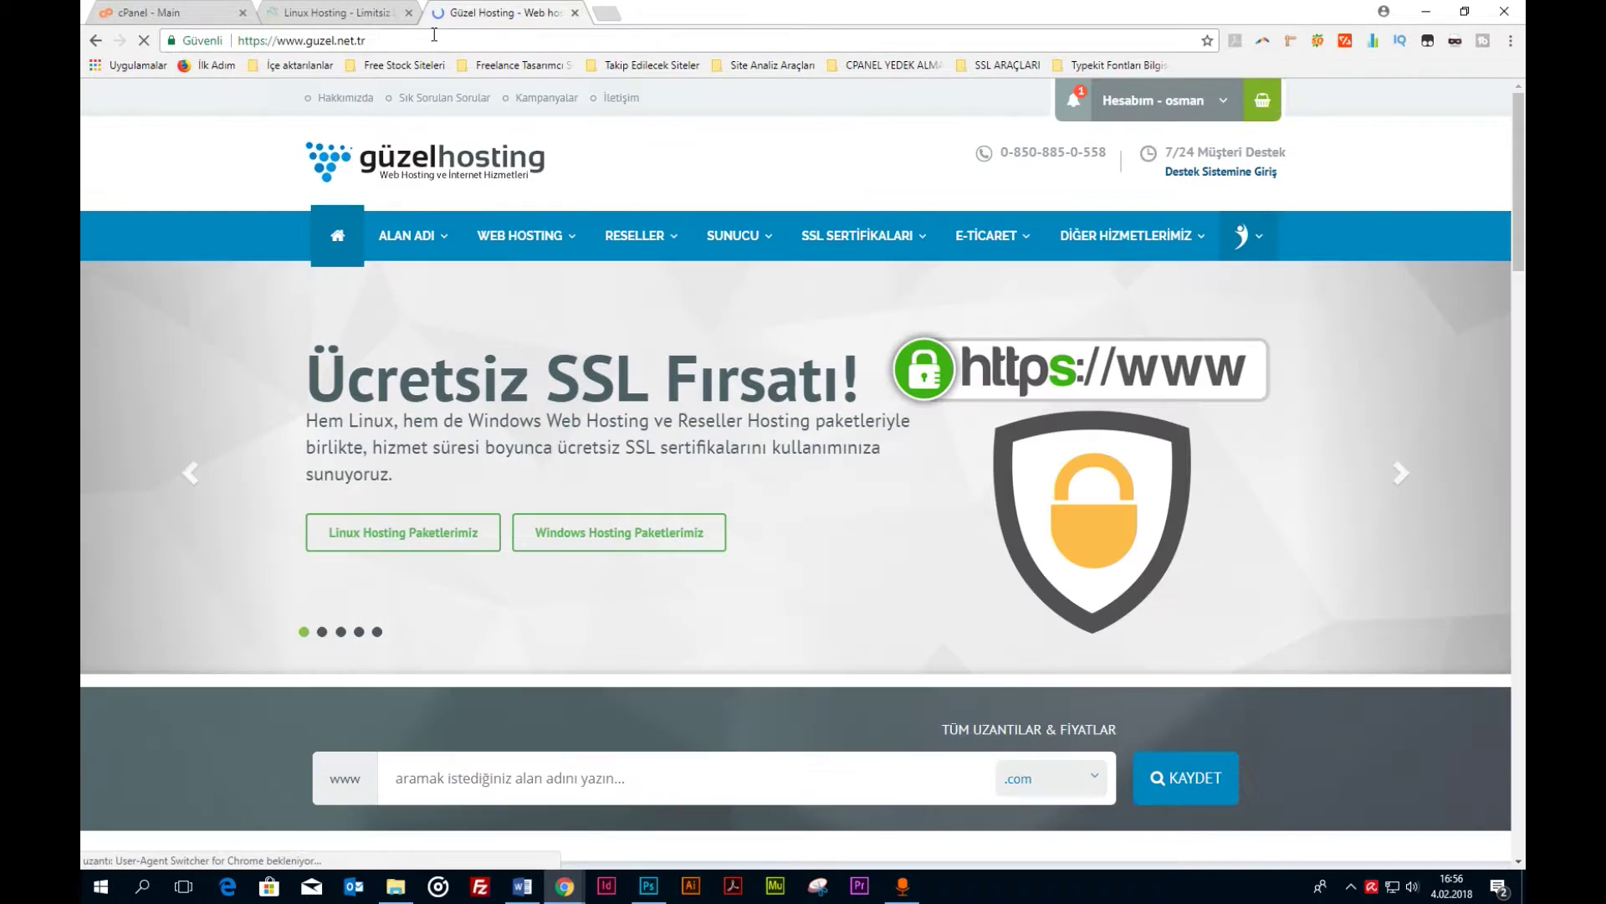
mouse_move(521, 239)
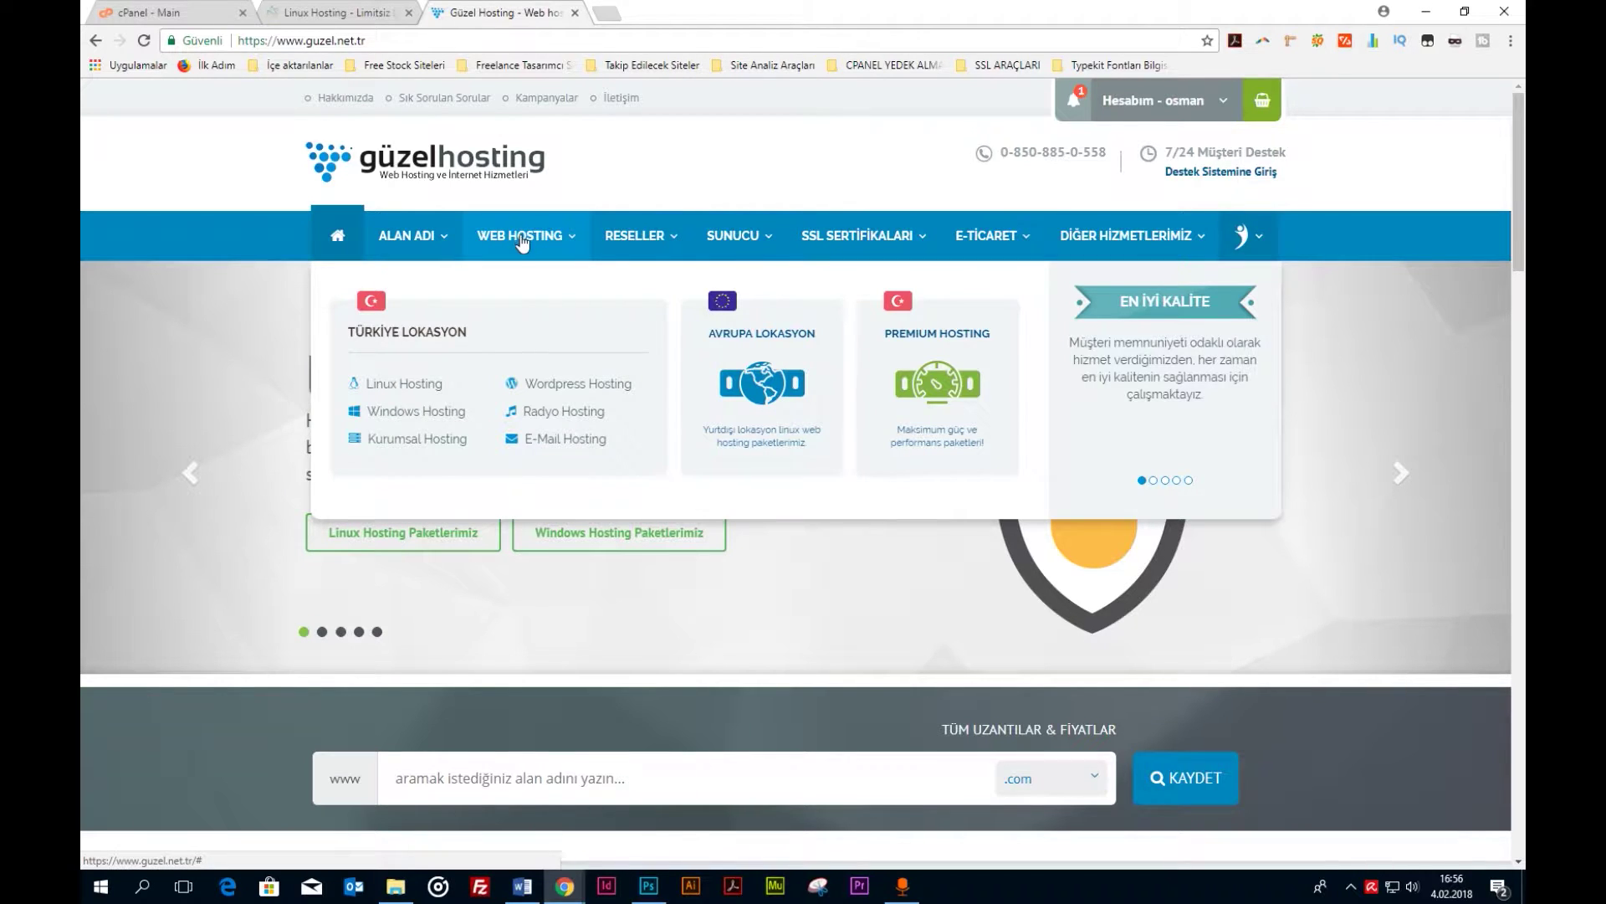
click(401, 384)
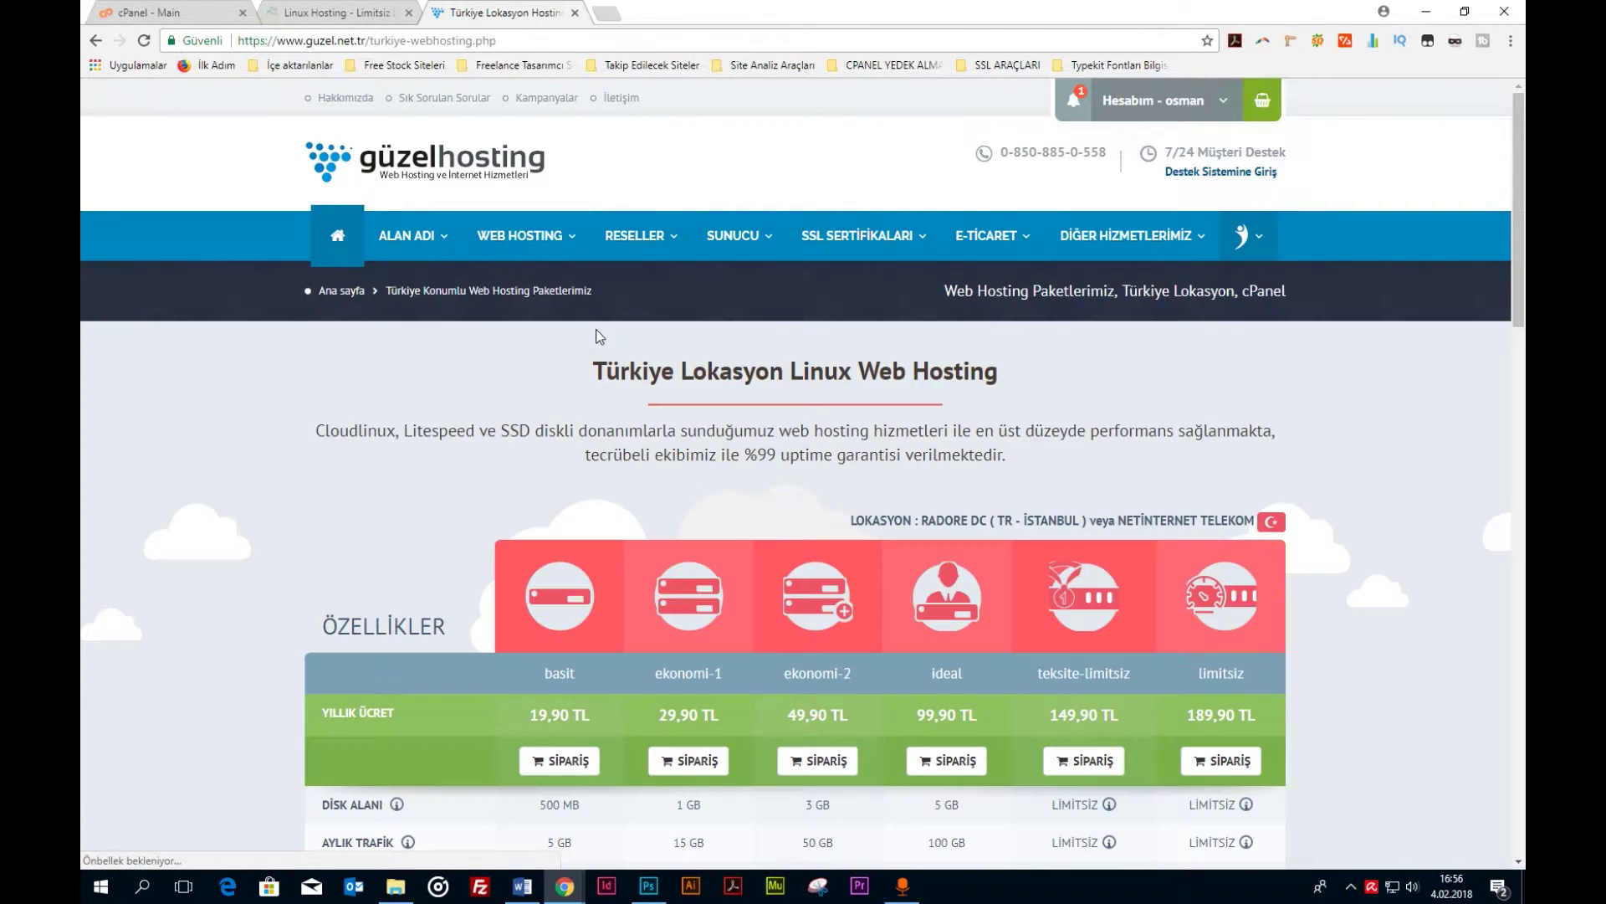
scroll(596, 329, down, 5)
mouse_move(976, 500)
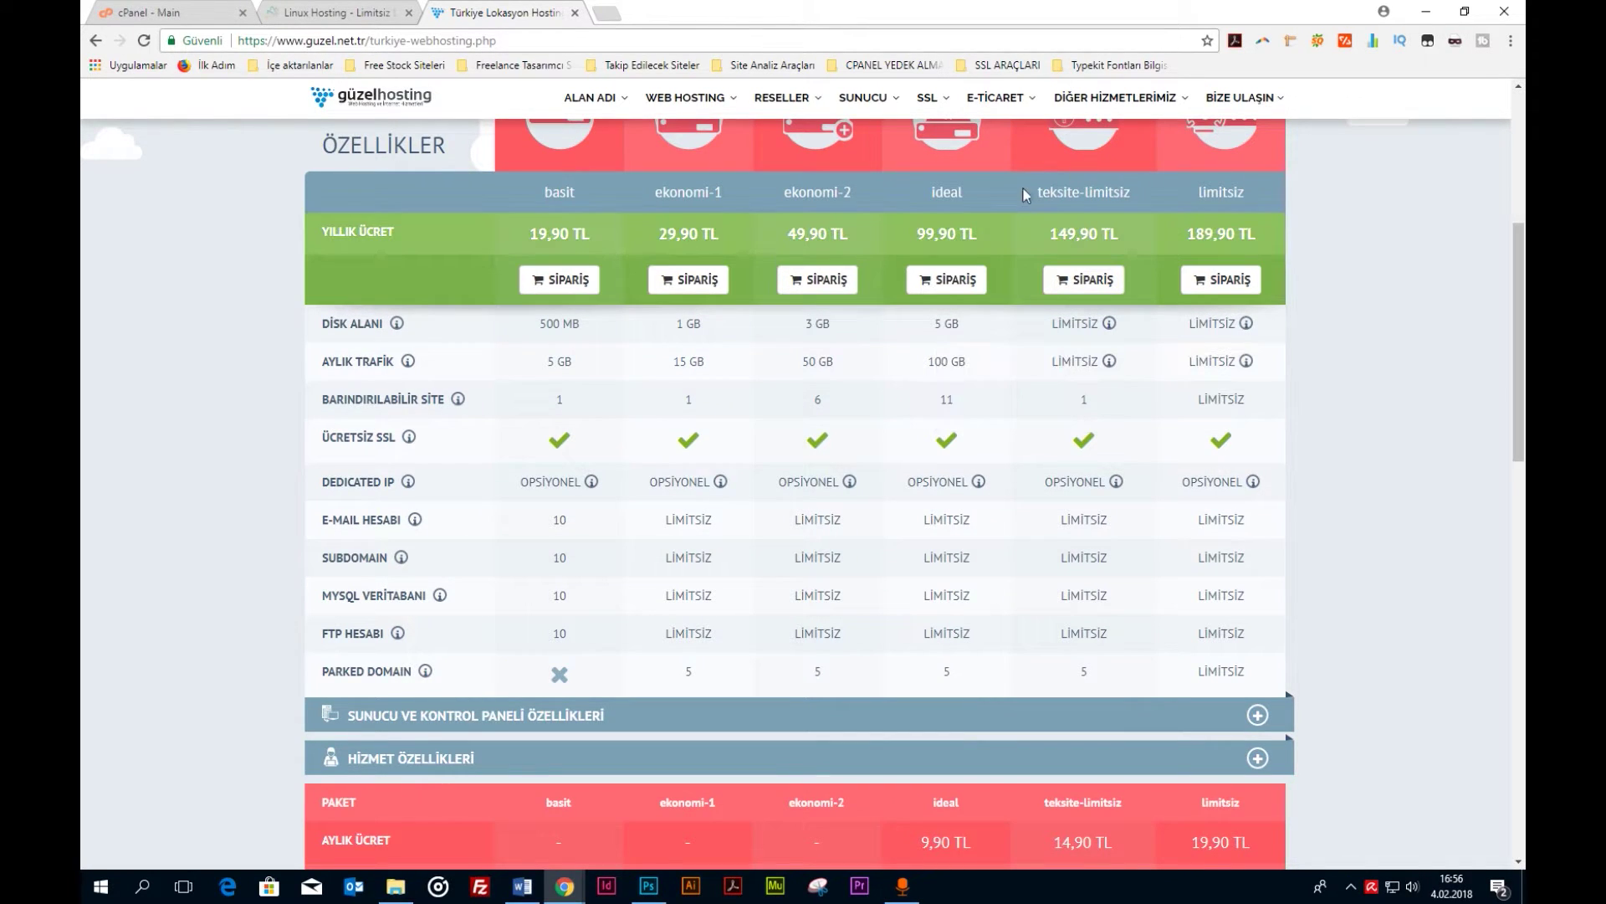
scroll(1193, 552, down, 2)
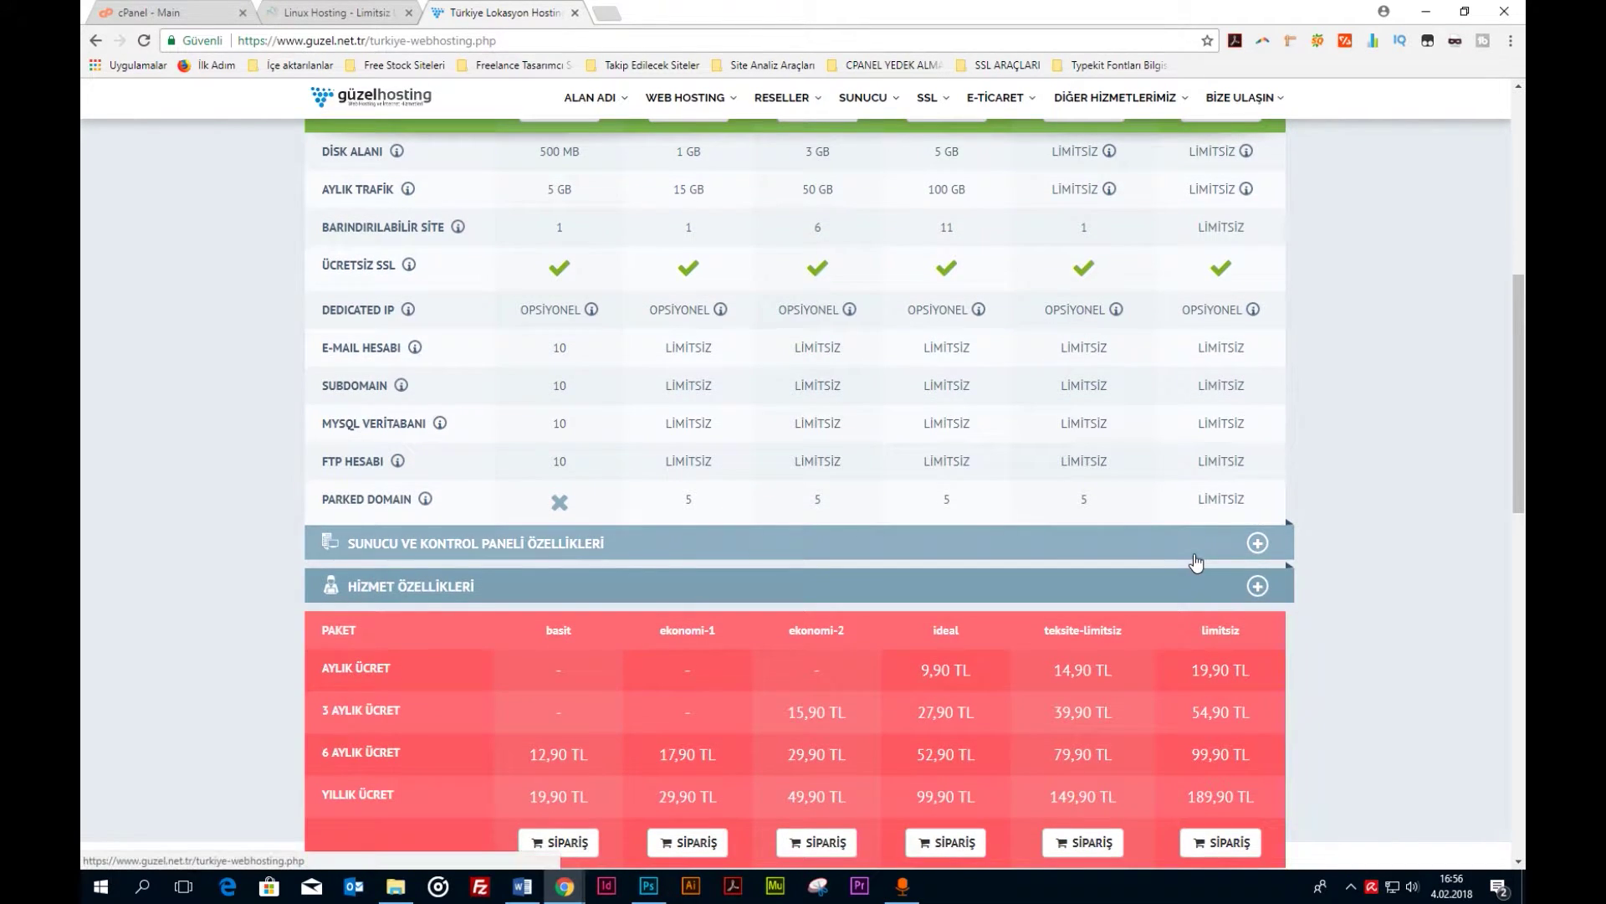
Return to the cPanel - Main tab and scroll to the Softaculous Apps Installer section.
click(129, 9)
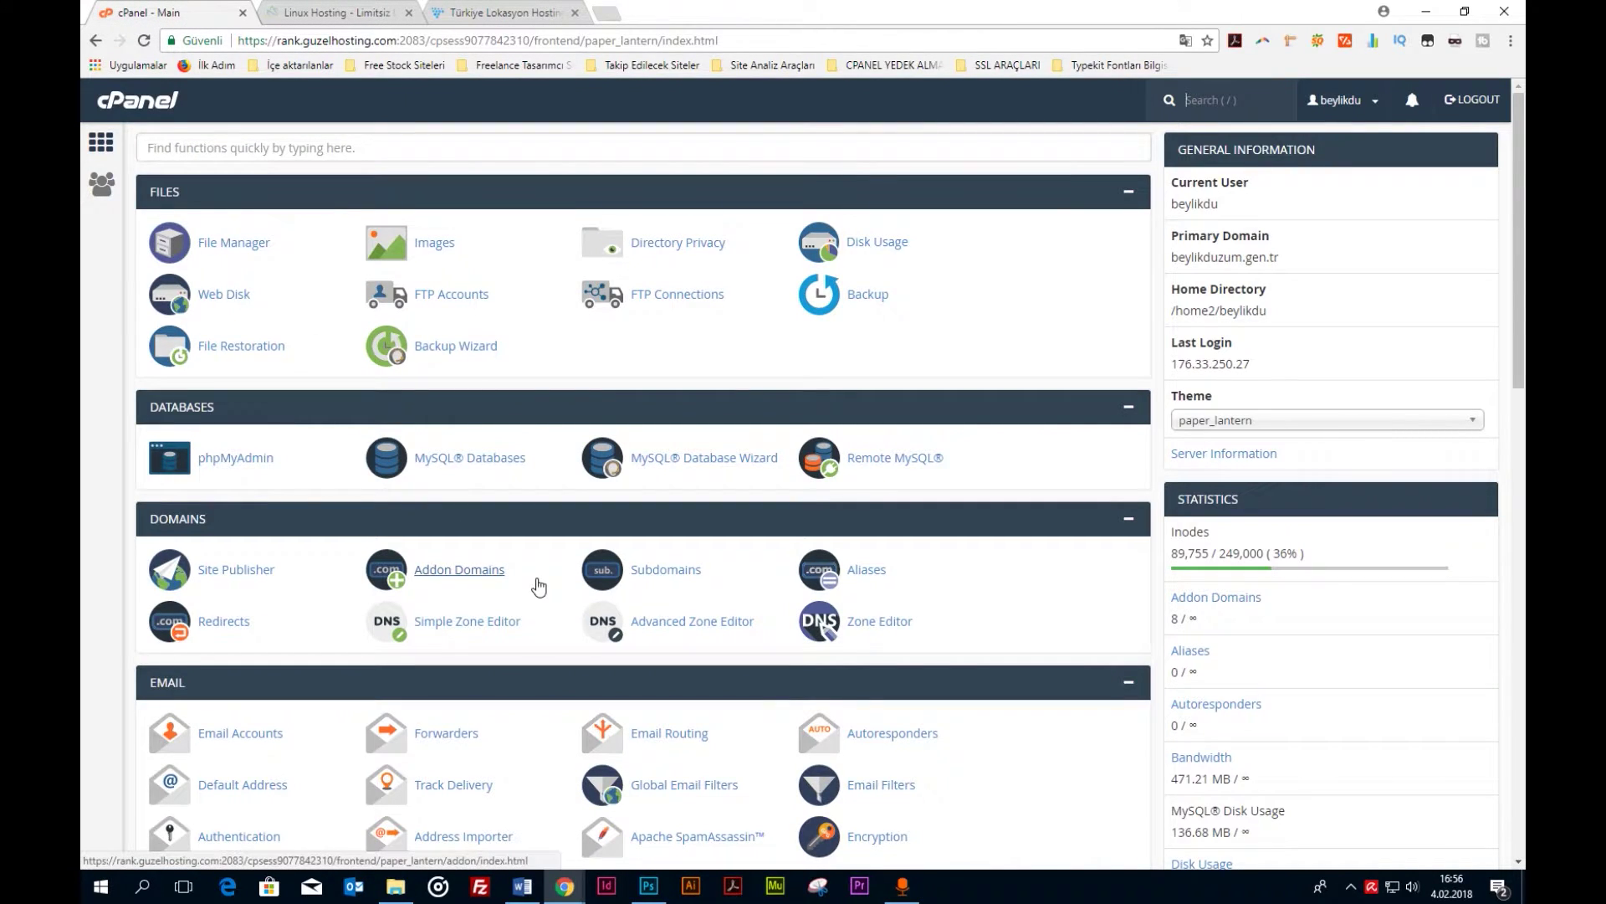
scroll(538, 588, down, 10)
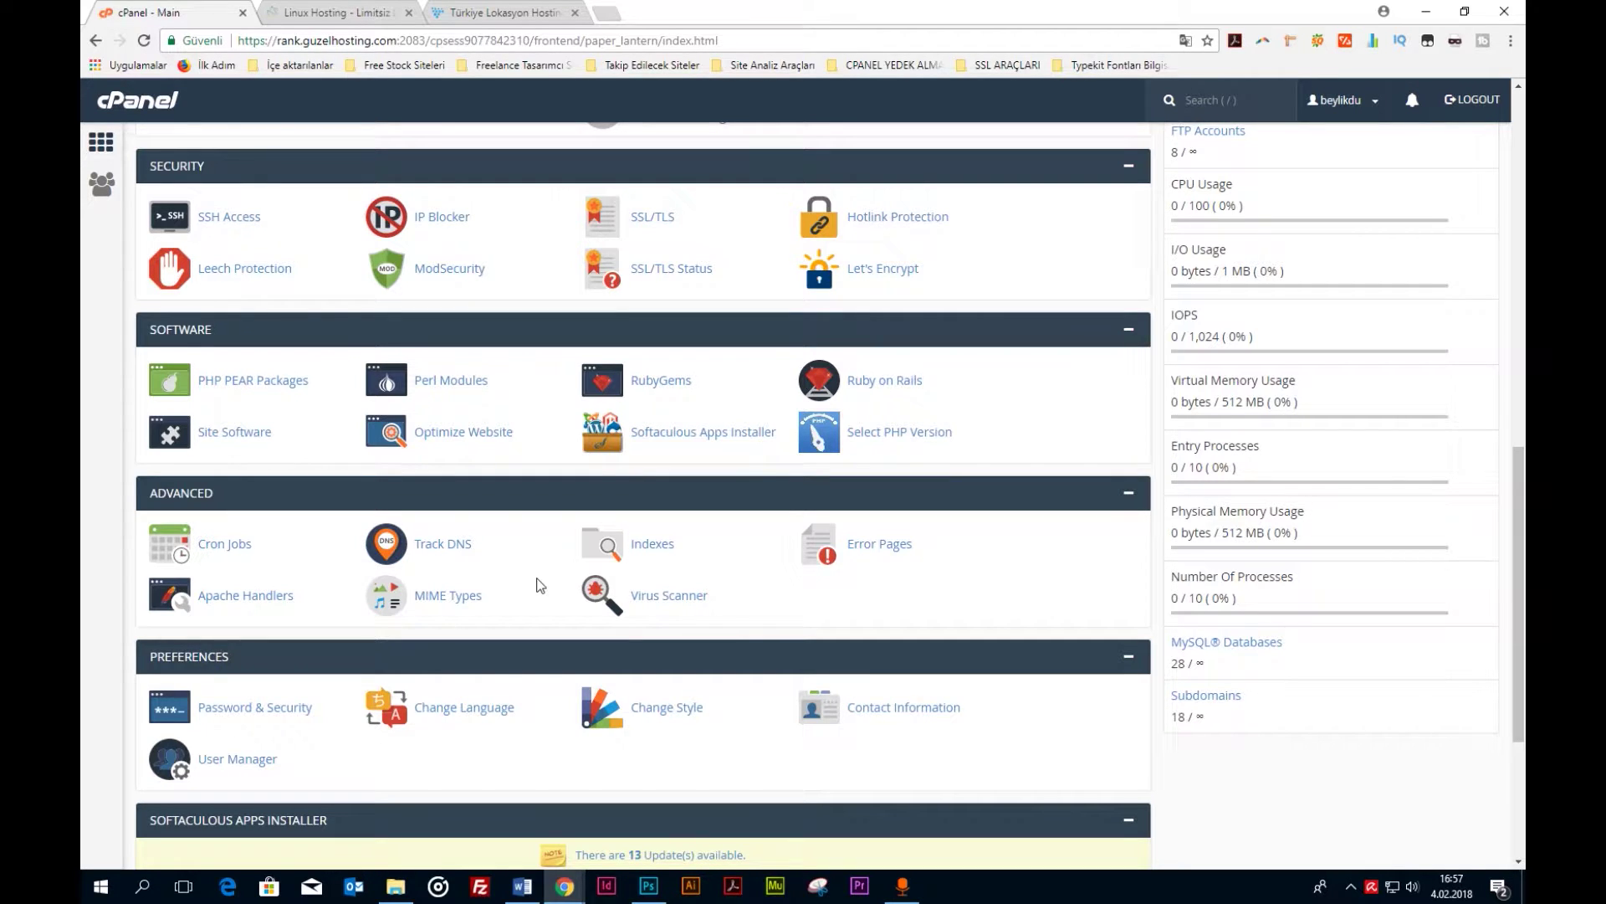
scroll(538, 585, down, 4)
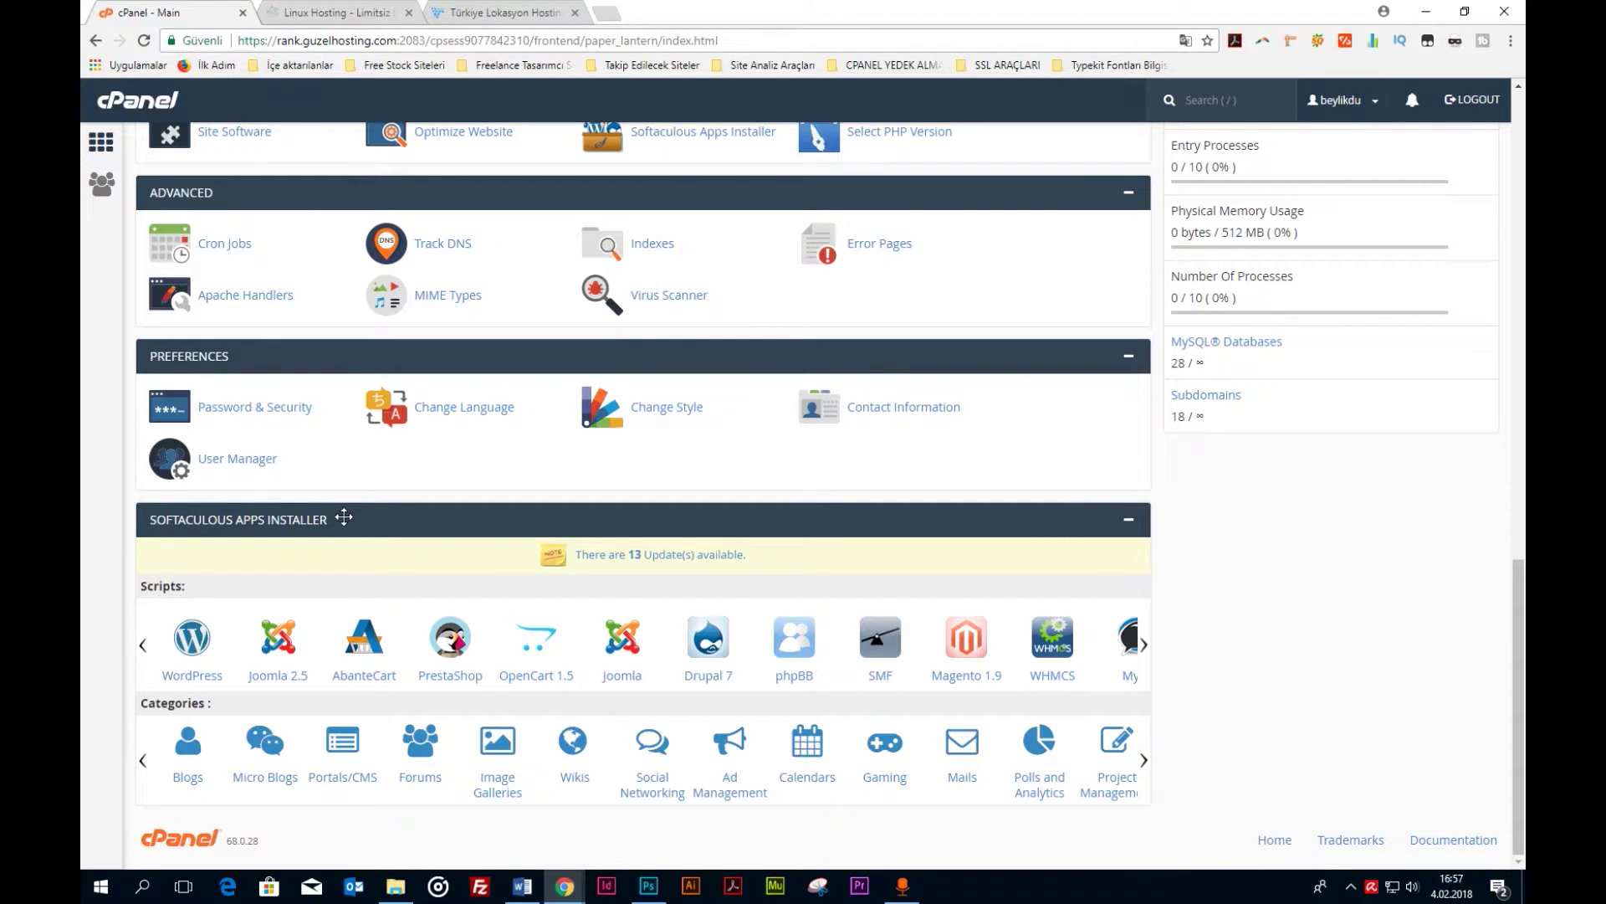
Open WordPress in Softaculous and start a new installation.
click(189, 680)
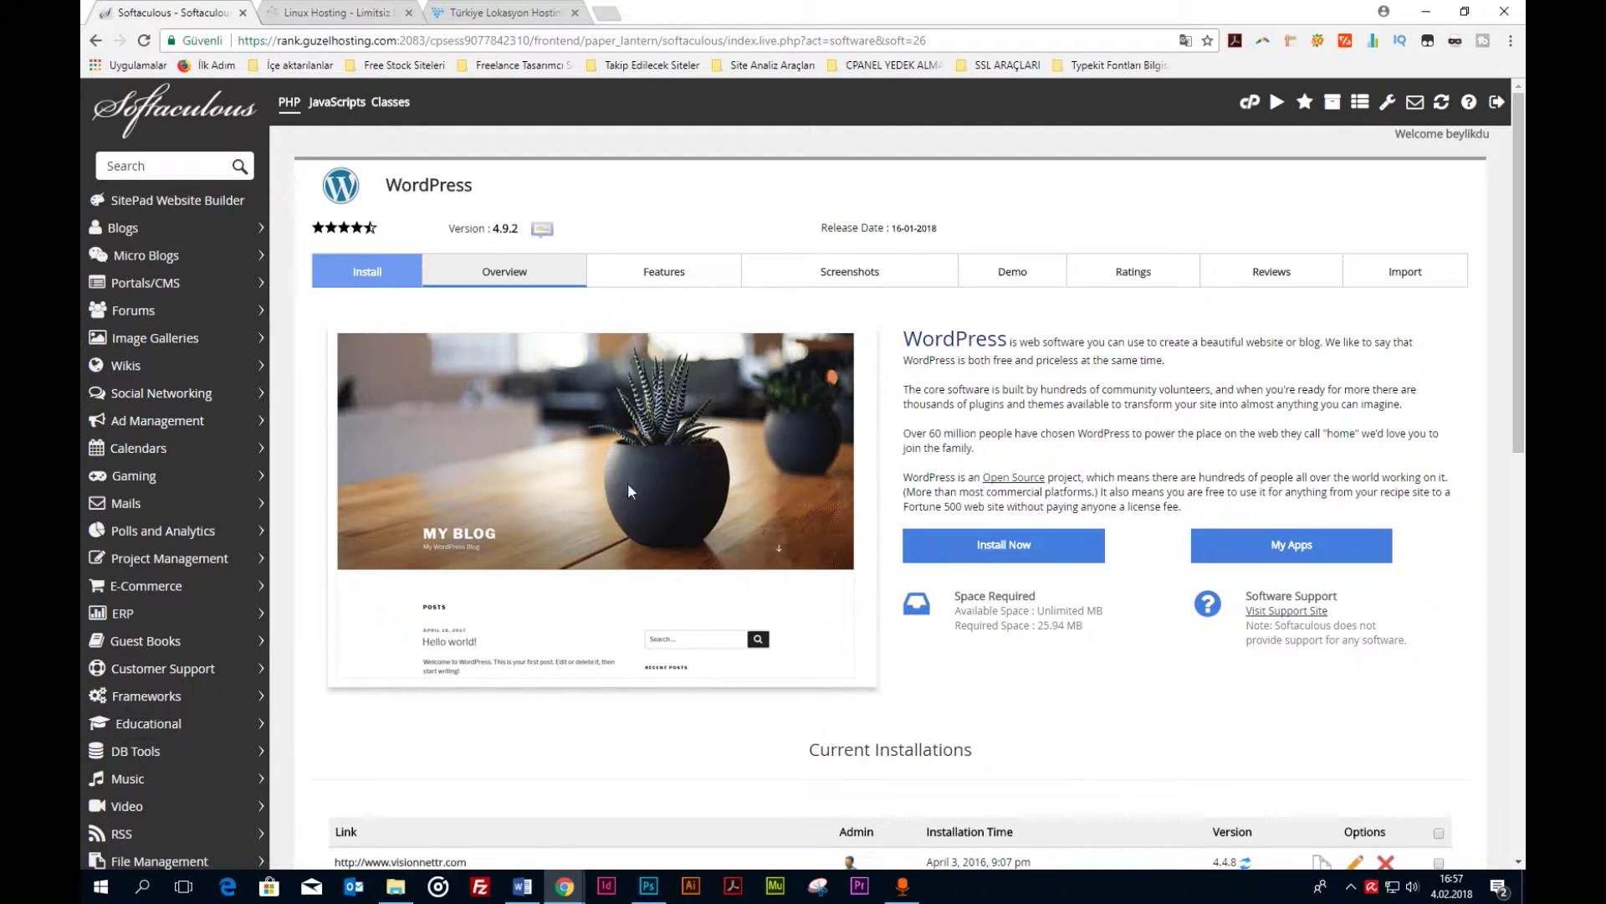
scroll(795, 593, down, 3)
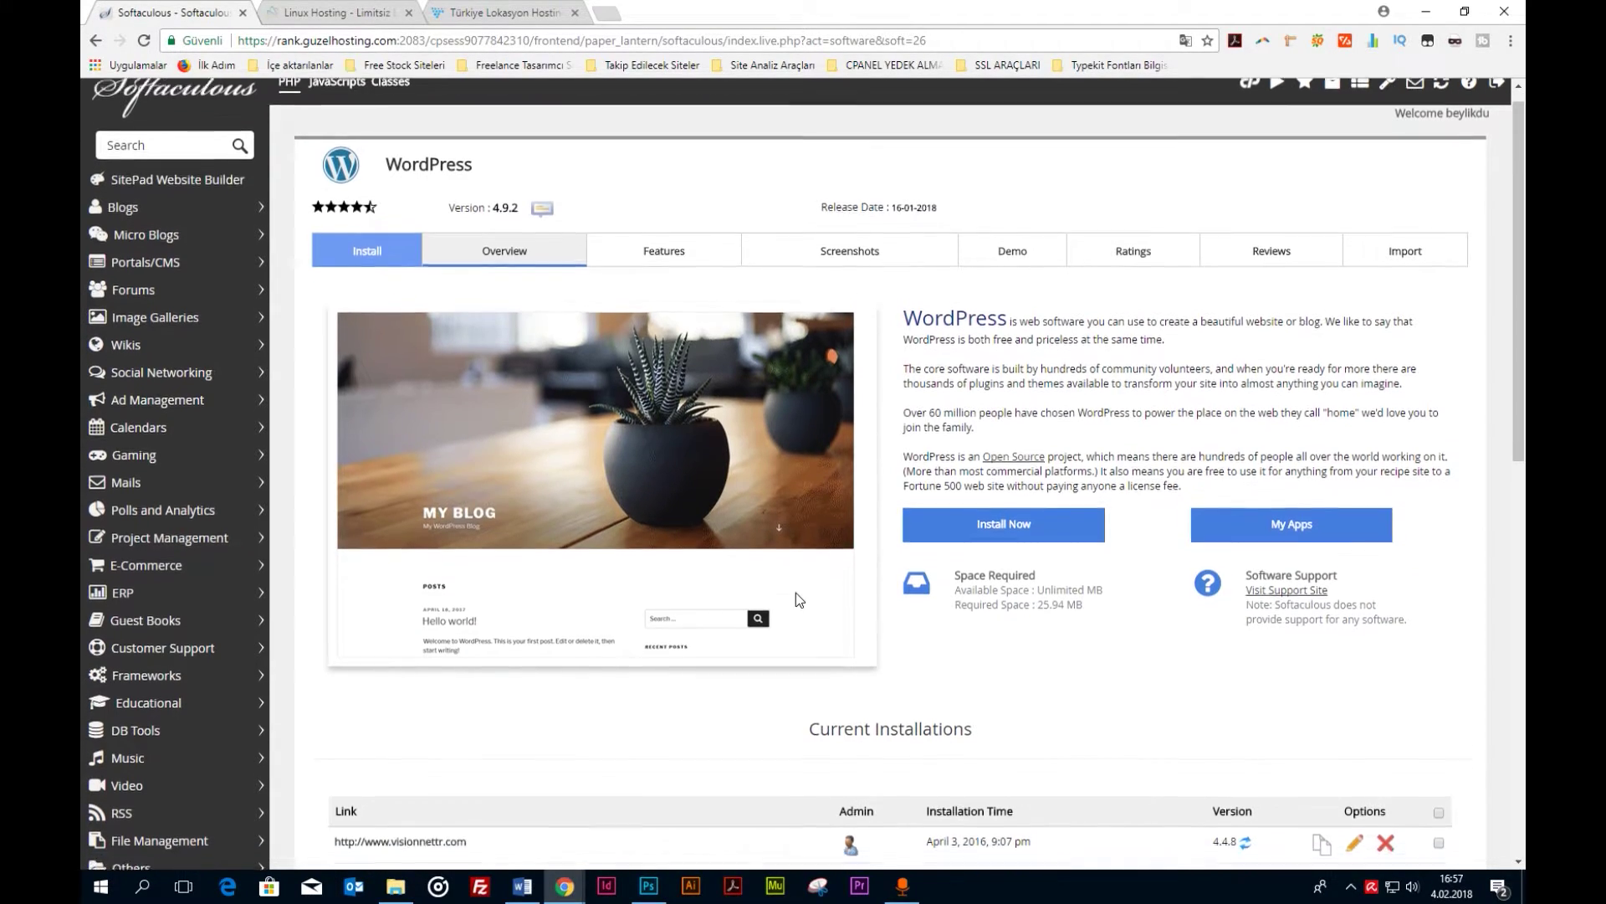
scroll(796, 591, up, 2)
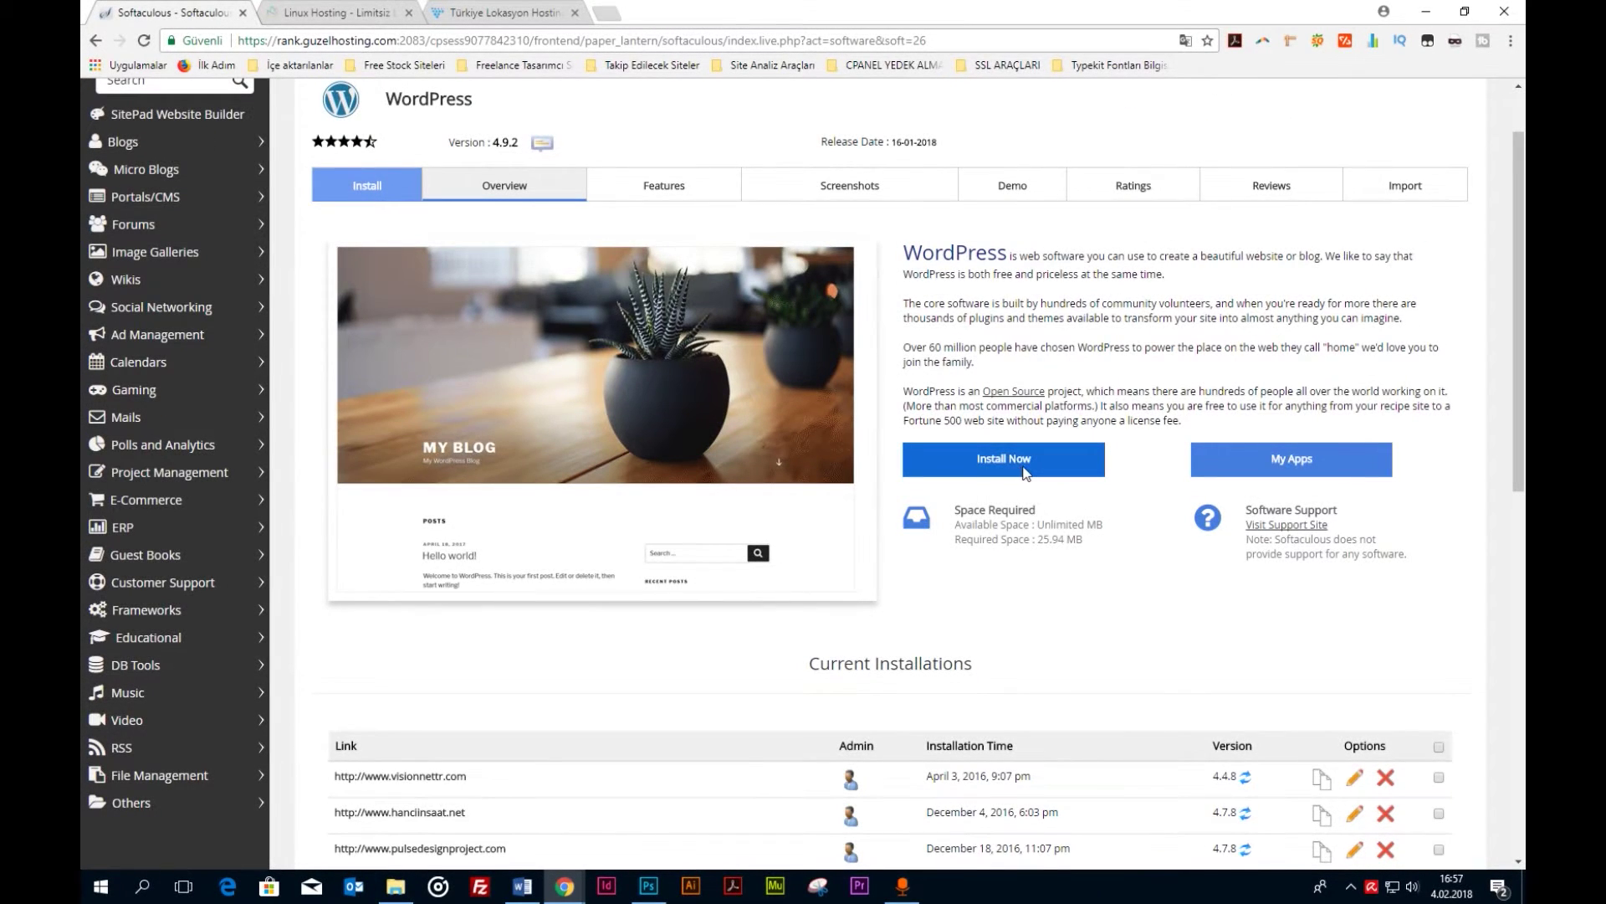
click(1022, 470)
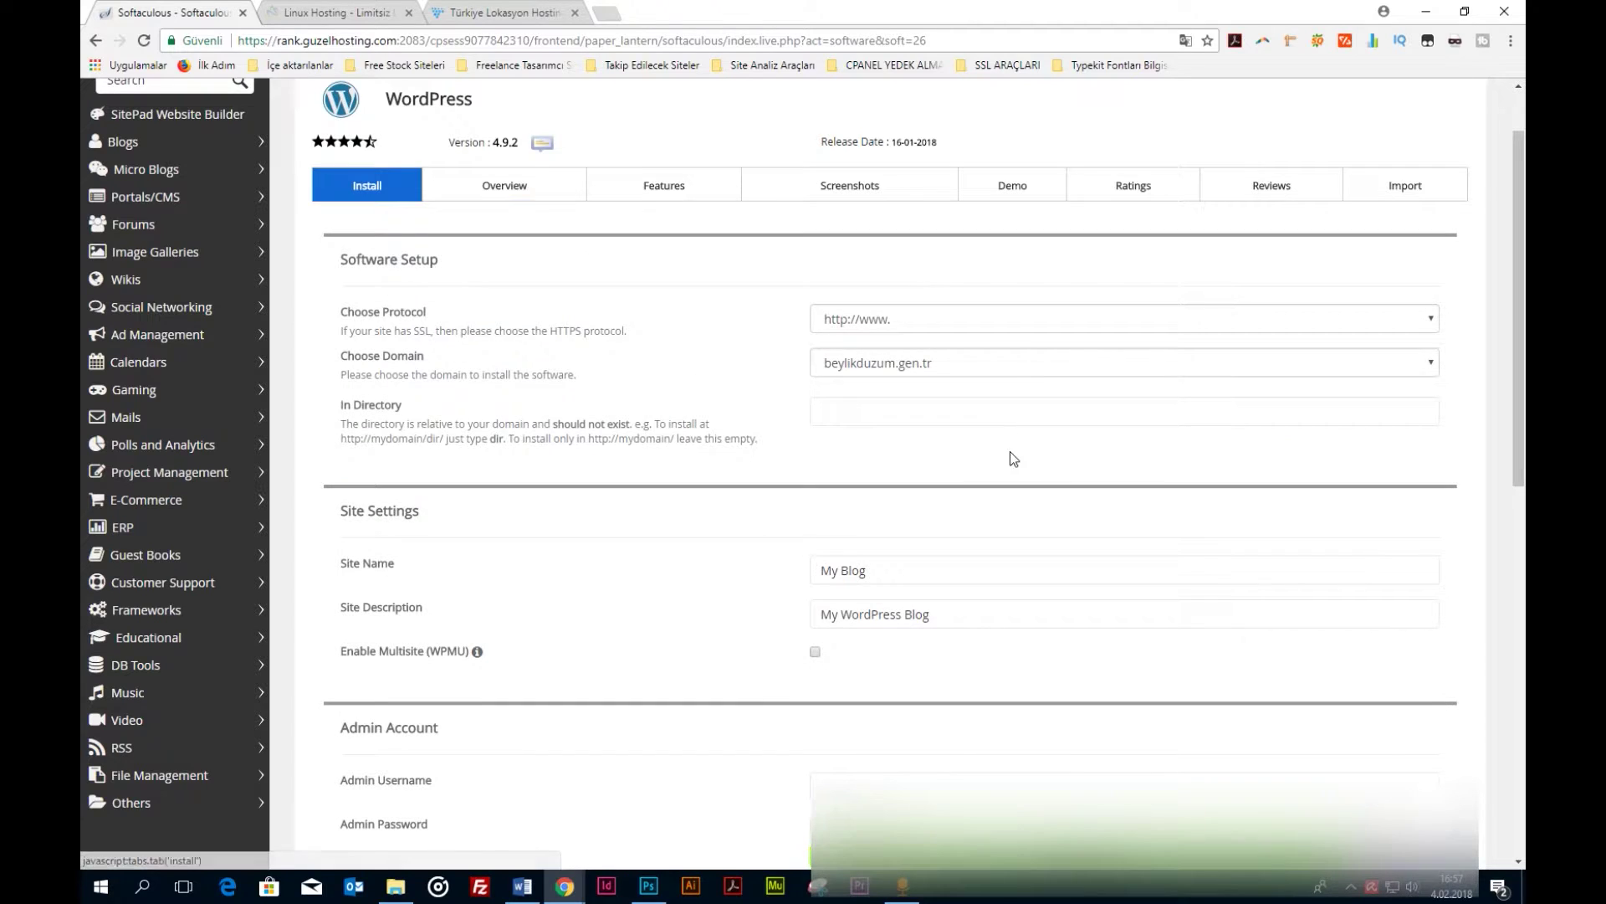
click(880, 327)
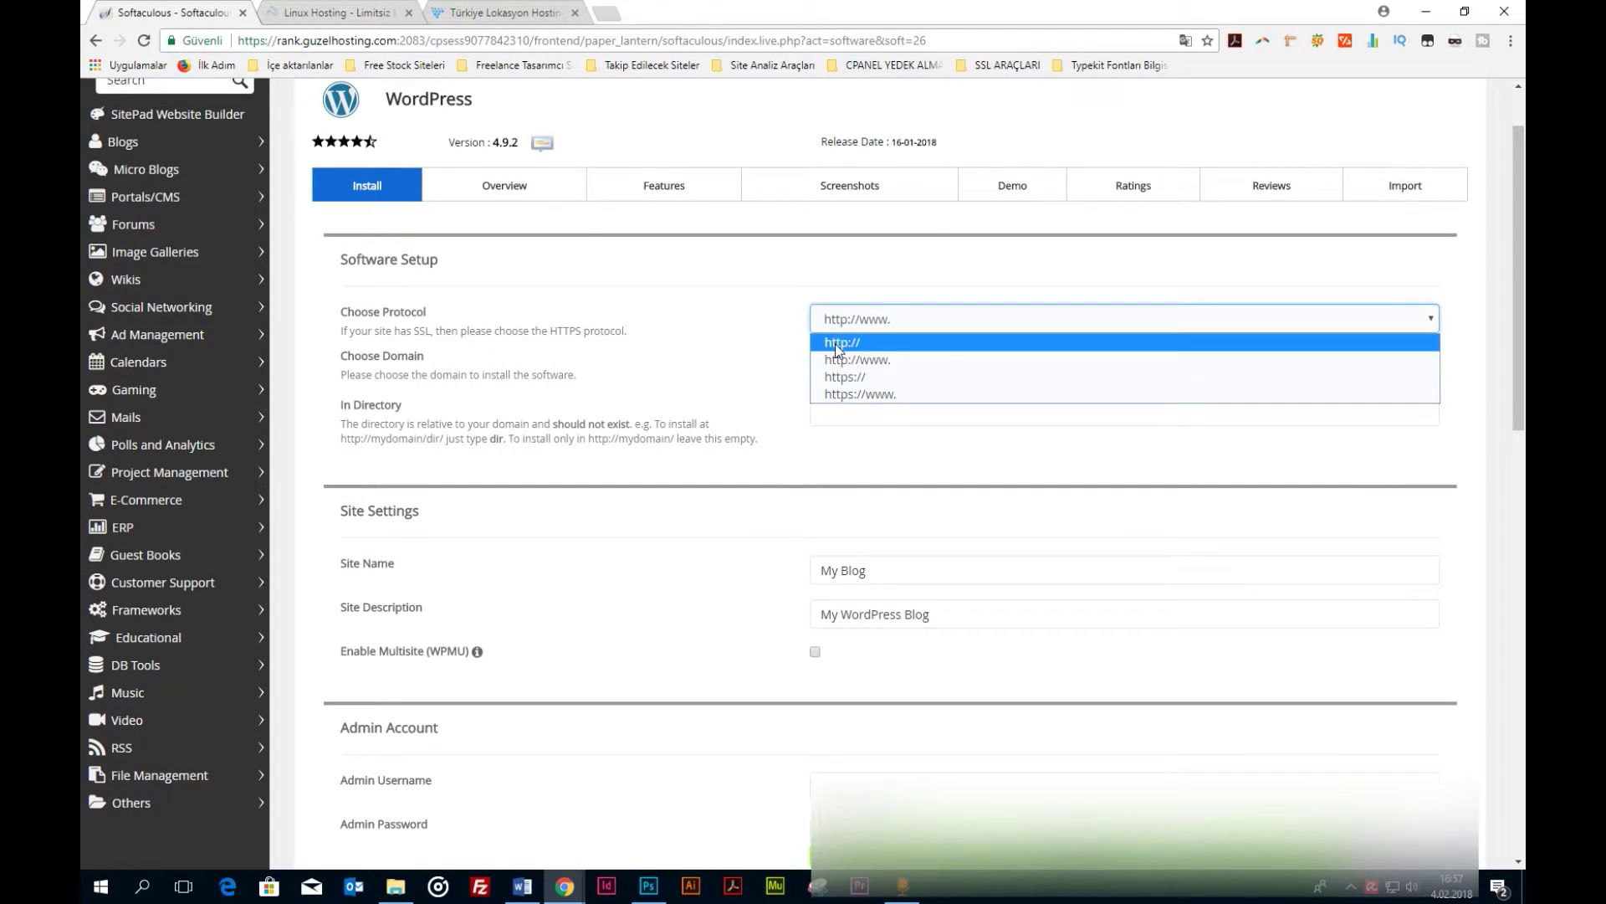
click(836, 350)
click(887, 359)
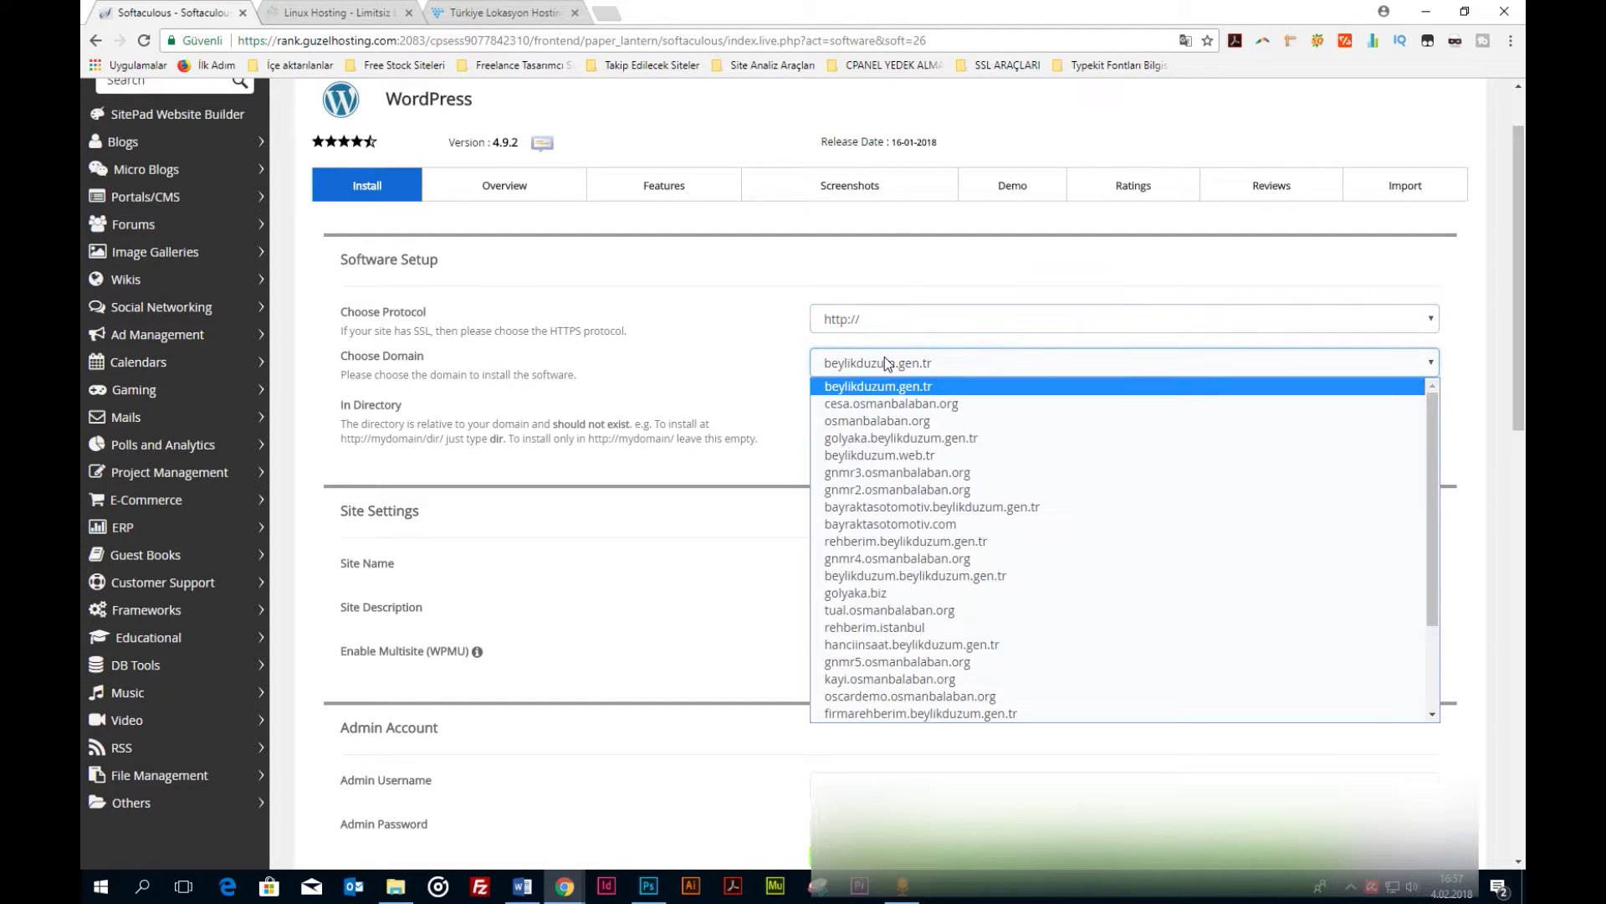
scroll(952, 623, down, 3)
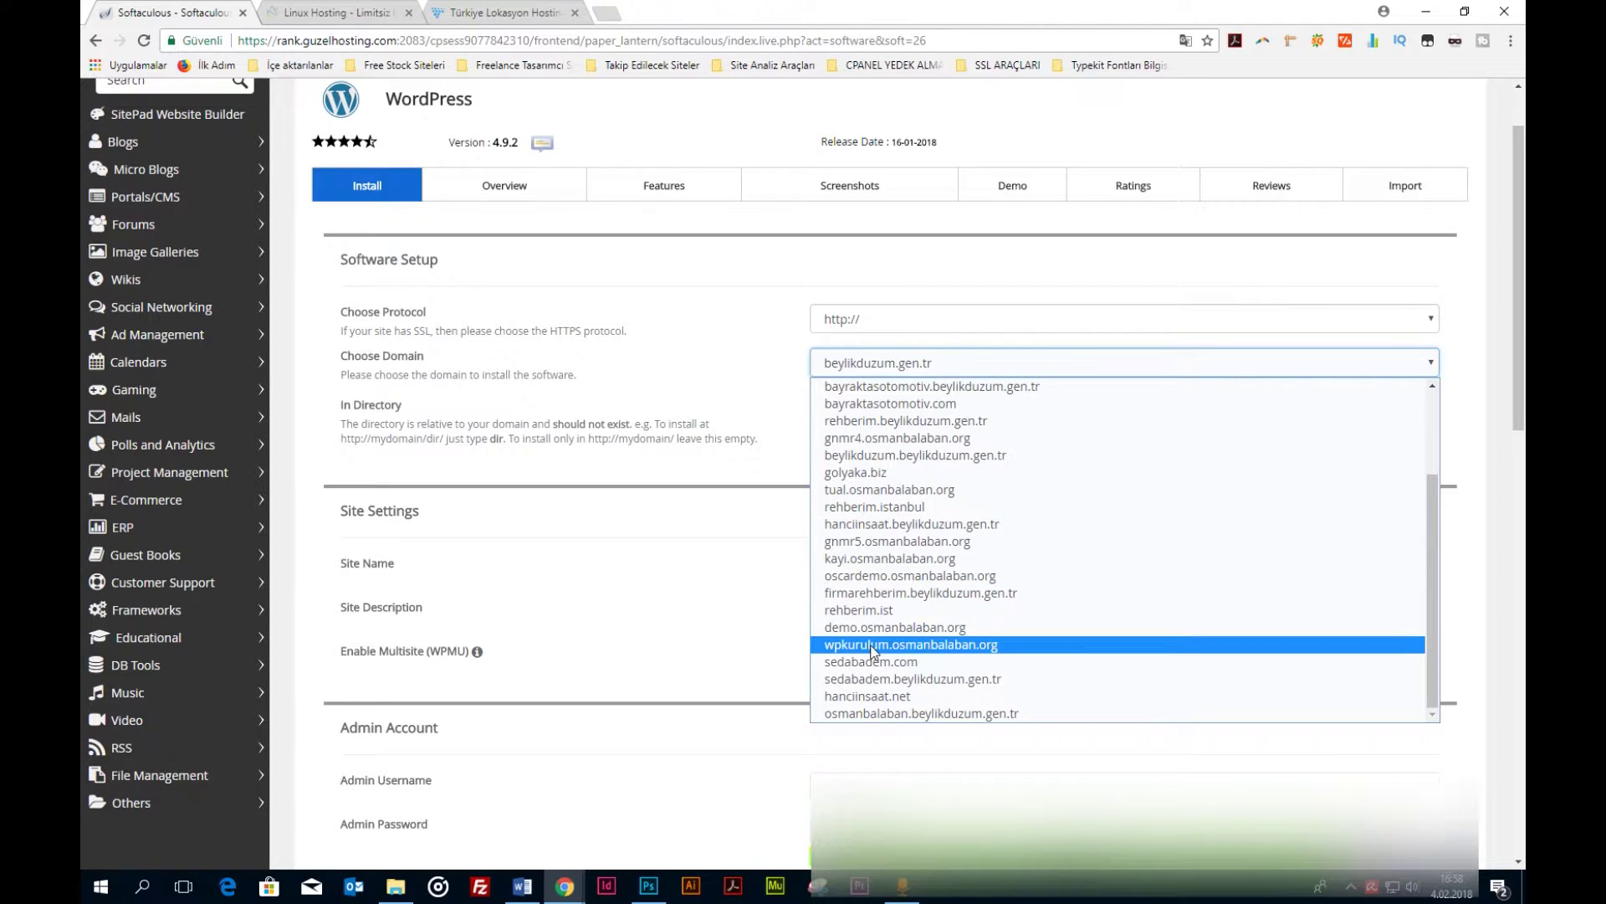
click(895, 652)
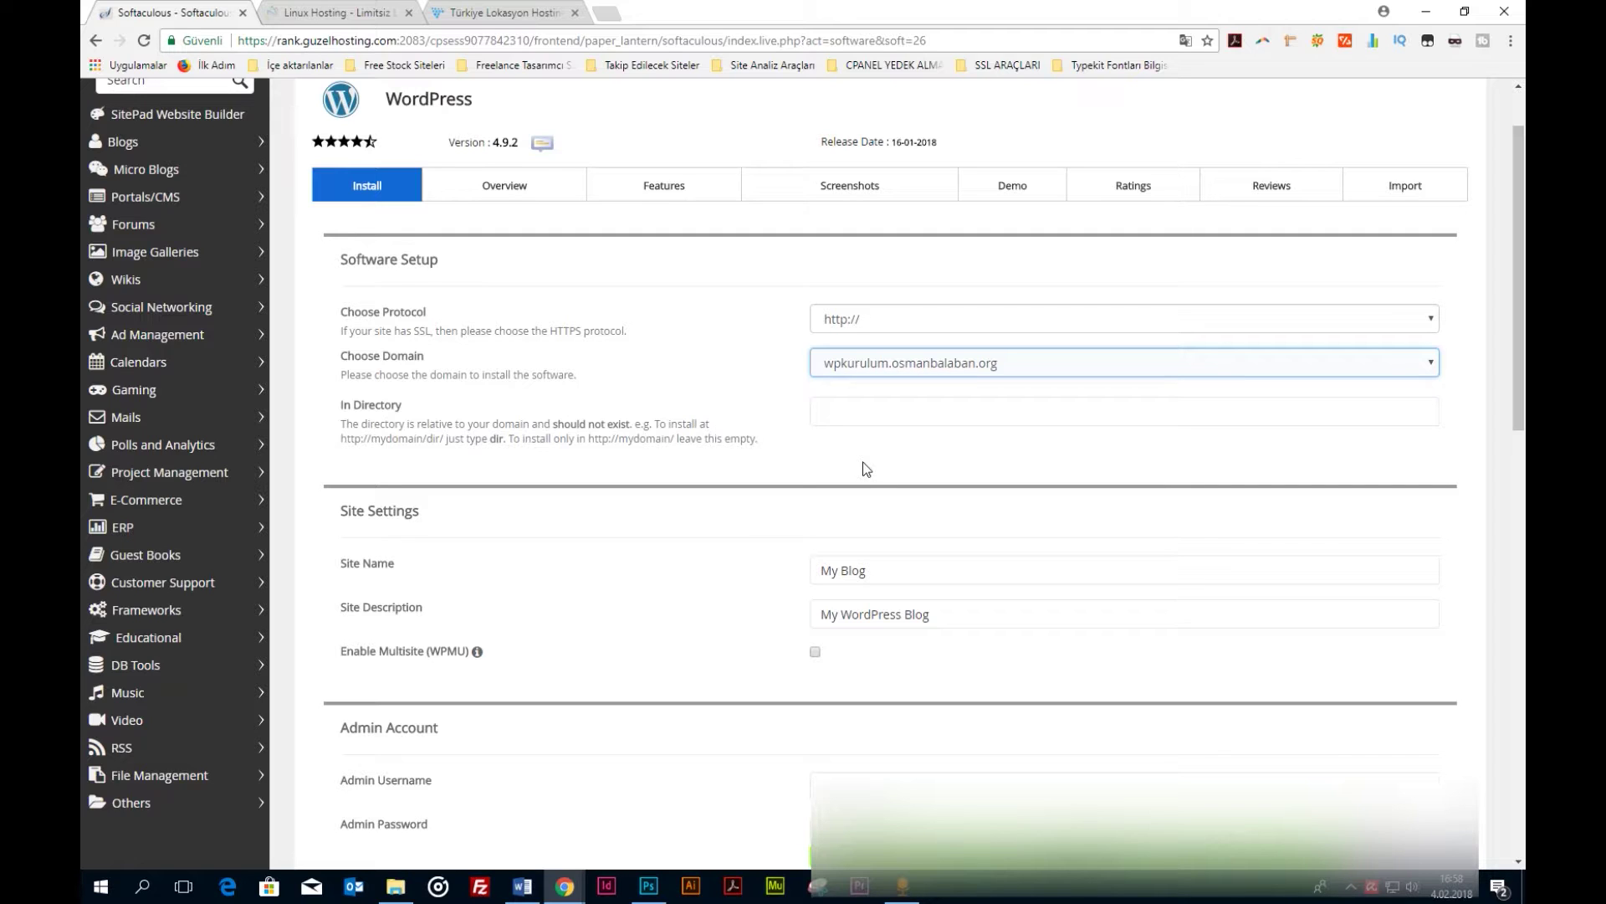
Name the site 'WP Kurulumu' and set its description to 'WP Cpnale'.
scroll(862, 464, down, 2)
drag(868, 400, 759, 387)
text(WP)
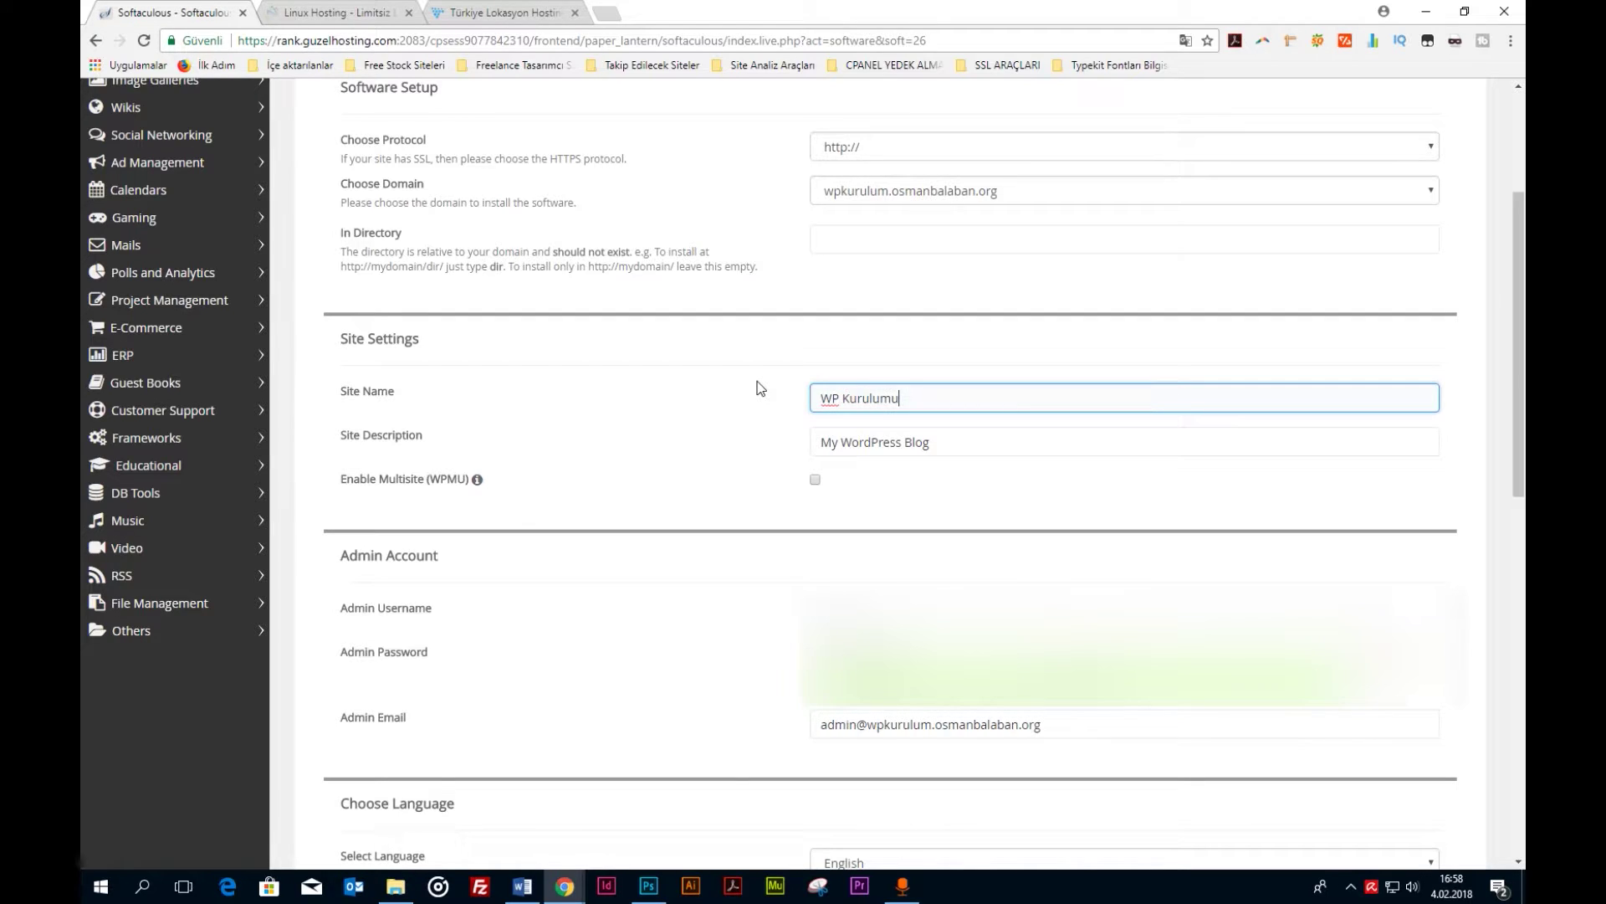
text( Kurulumu)
drag(931, 442, 812, 436)
text(WP)
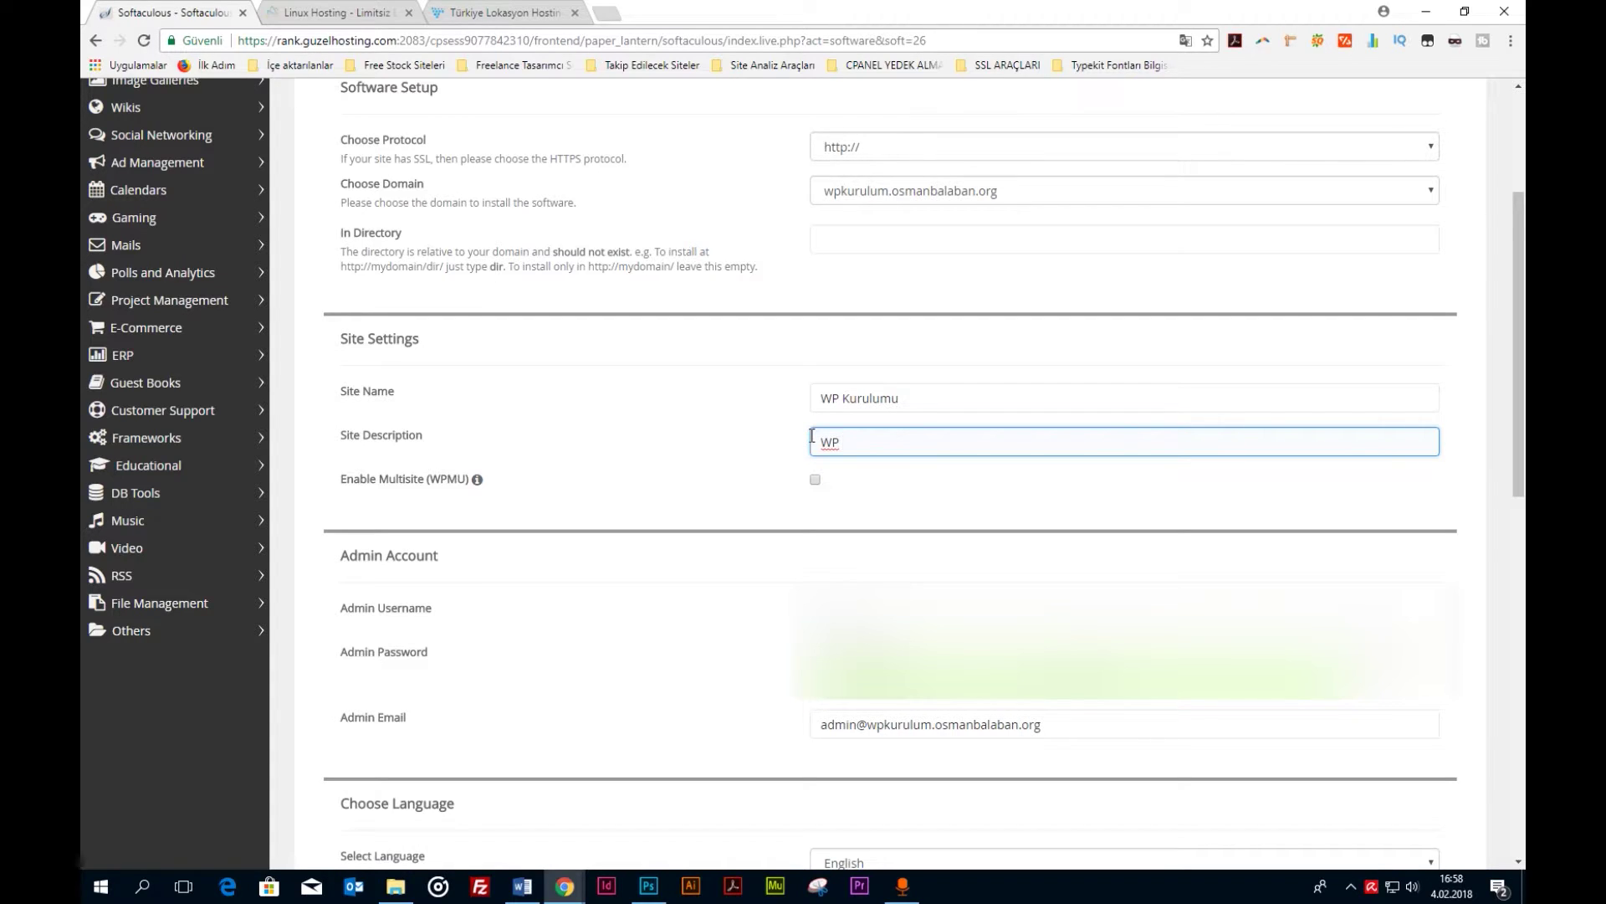
text( Cpnale I dakikada Kurulum)
Replace the admin e-mail with a new address and open the site language list.
scroll(543, 553, down, 2)
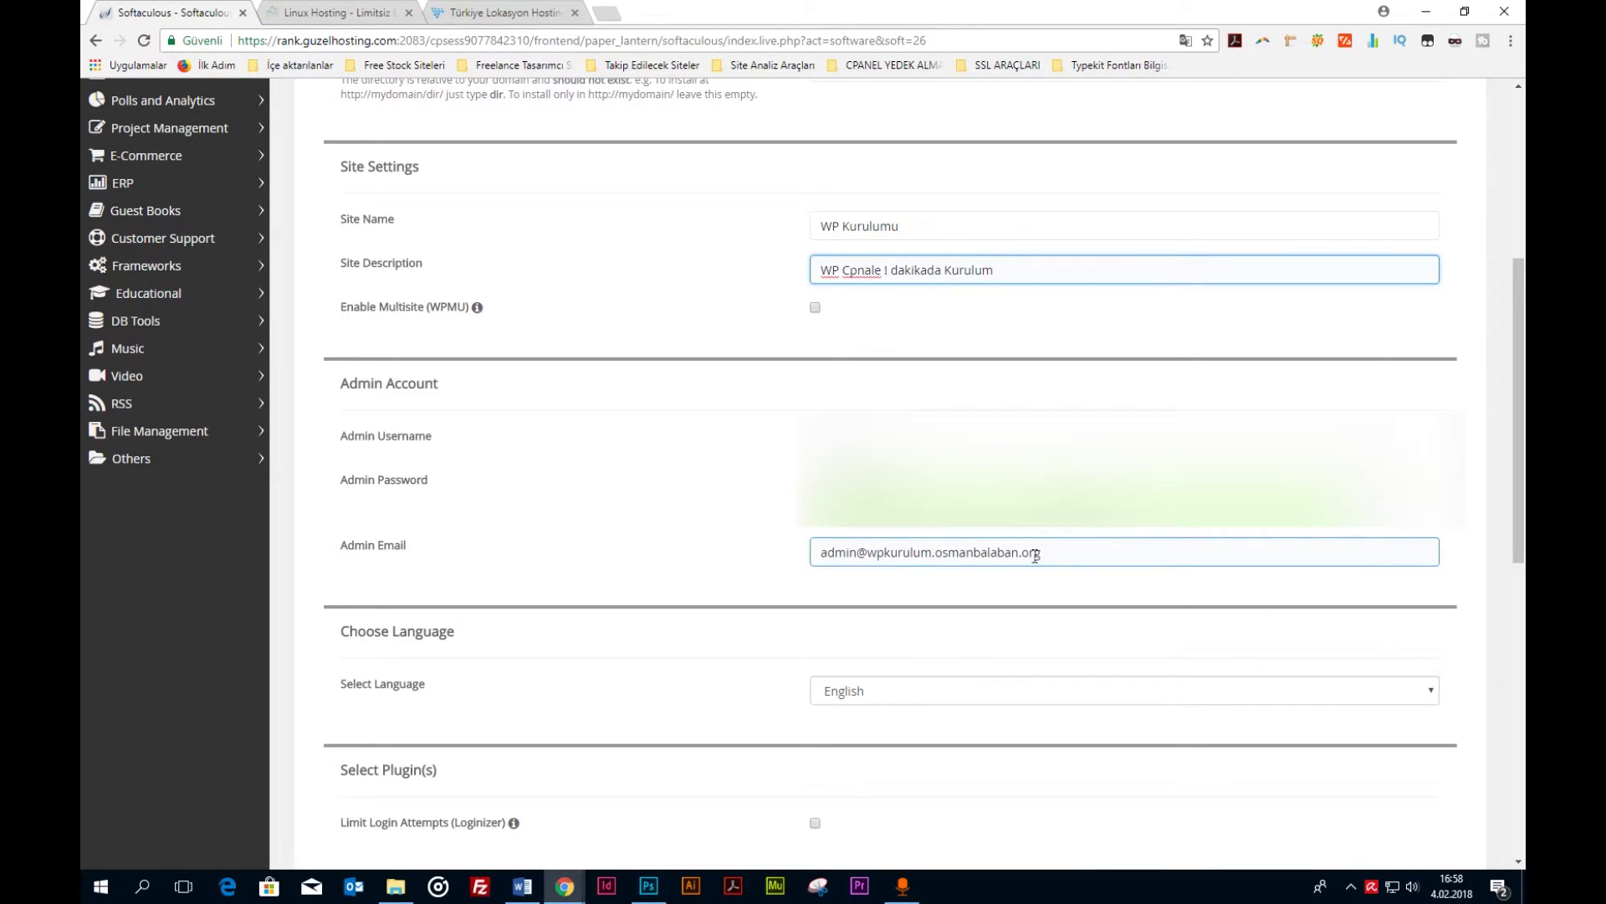
drag(1061, 557, 646, 544)
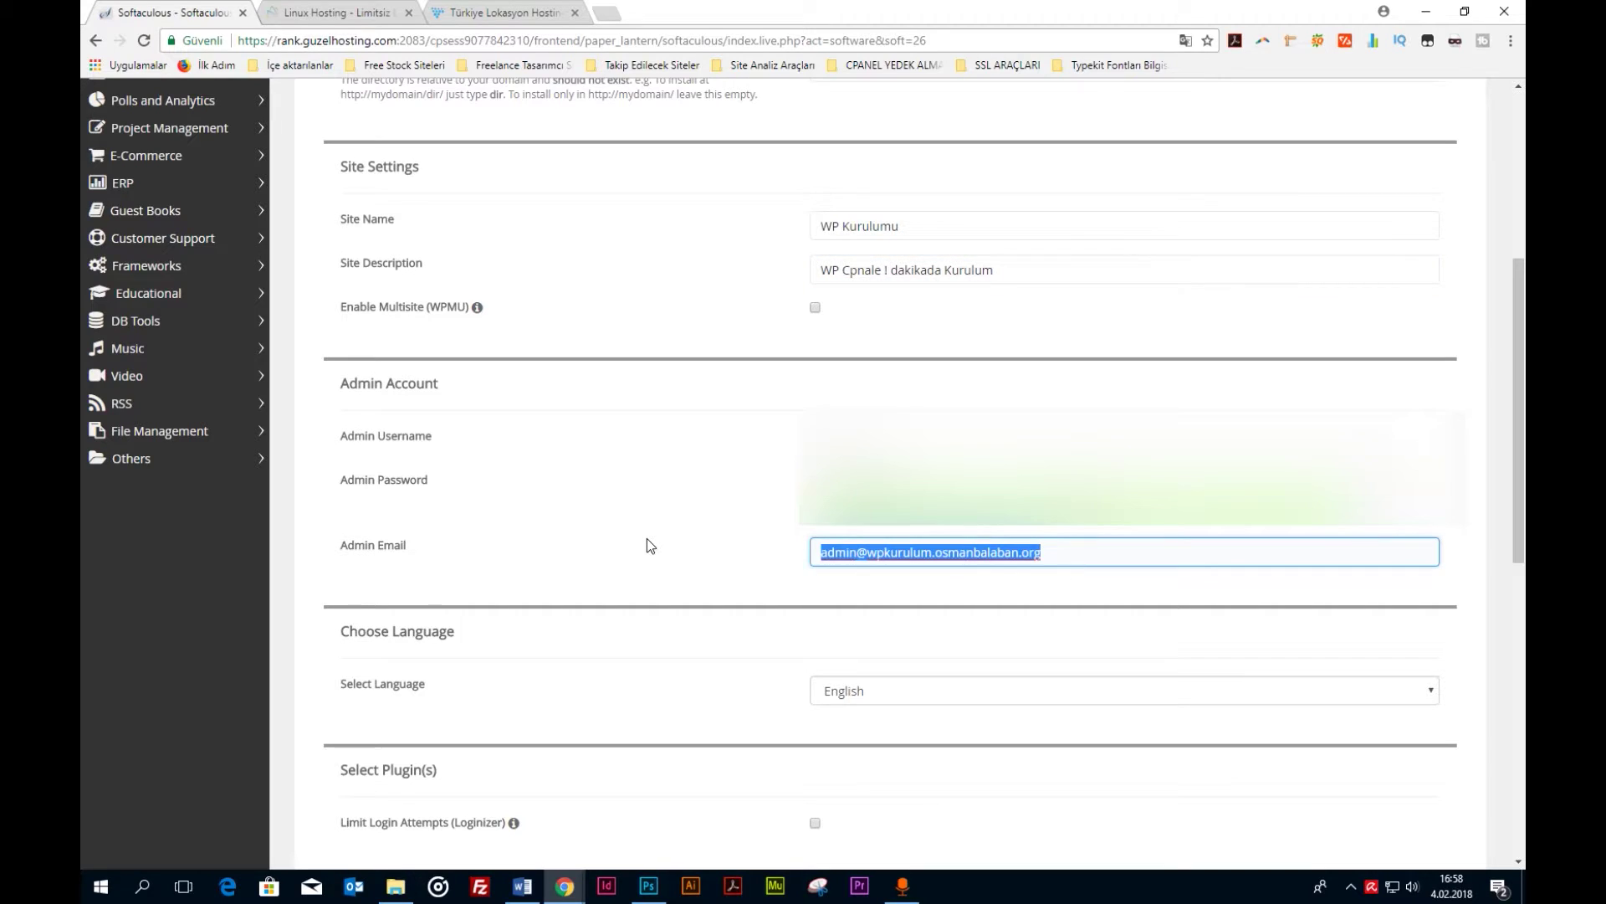
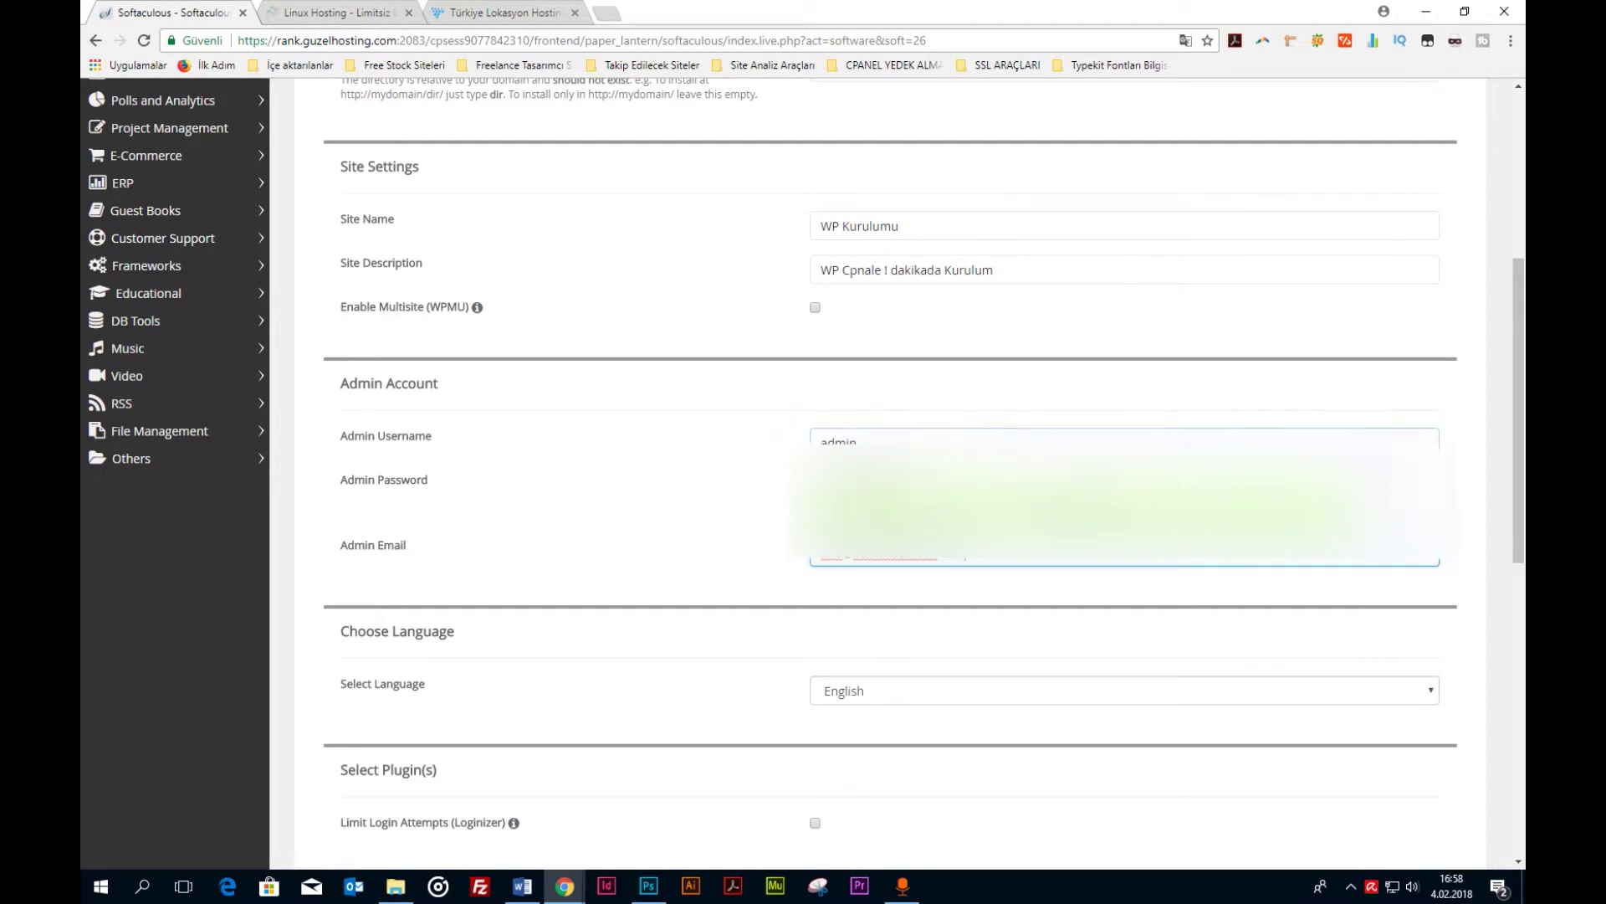
click(665, 468)
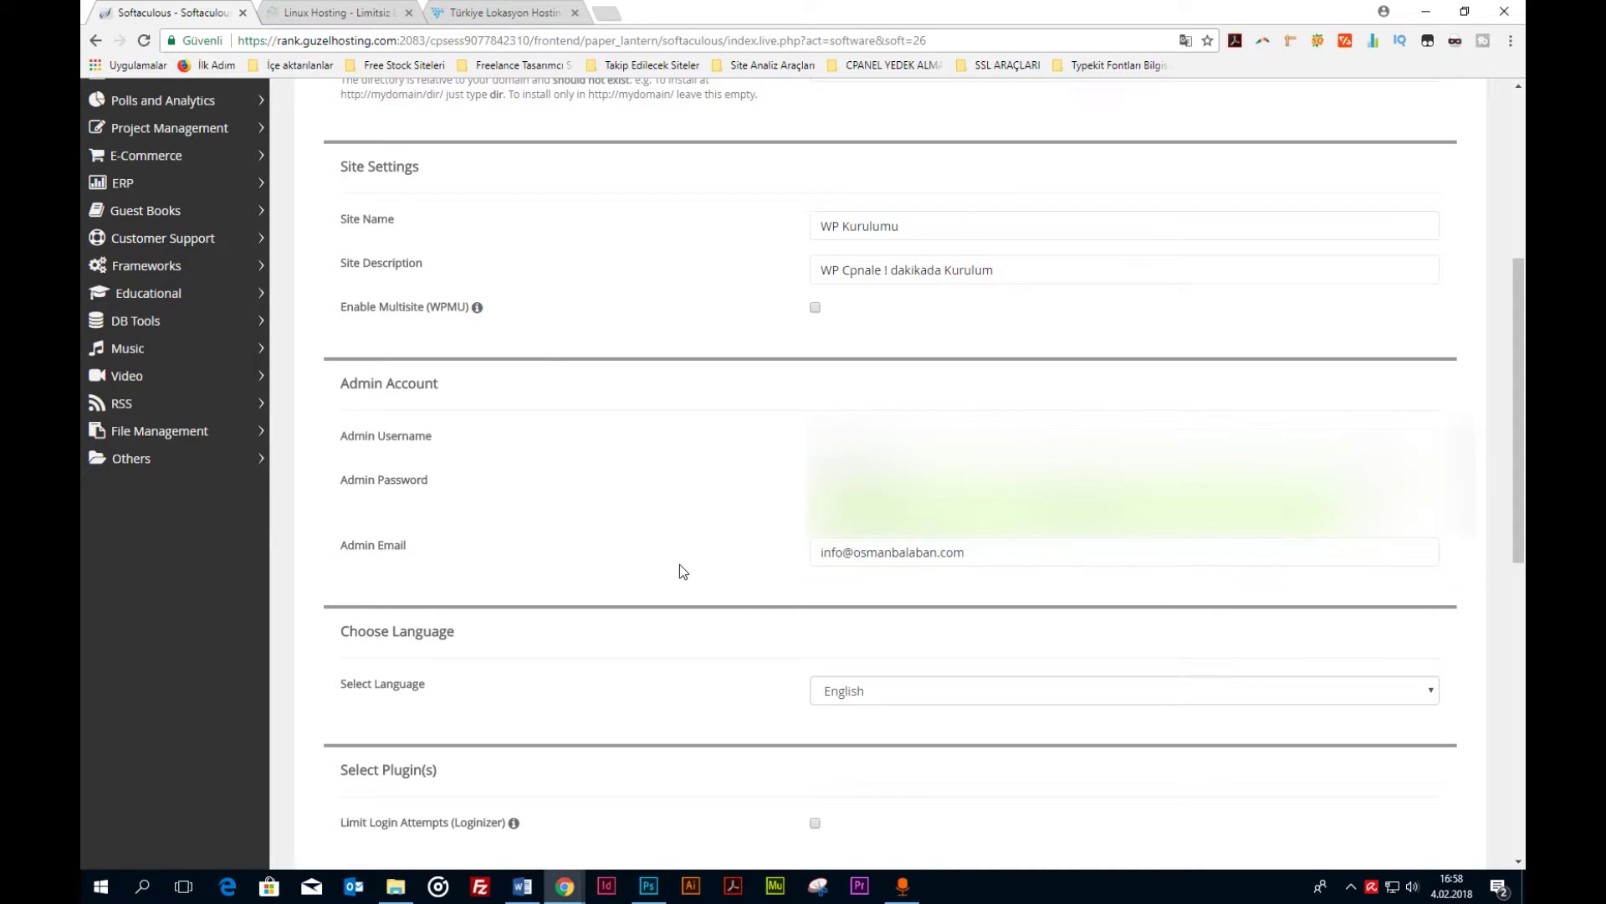
scroll(679, 571, down, 3)
click(922, 445)
scroll(971, 666, down, 5)
Choose Turkish as the site language.
click(979, 726)
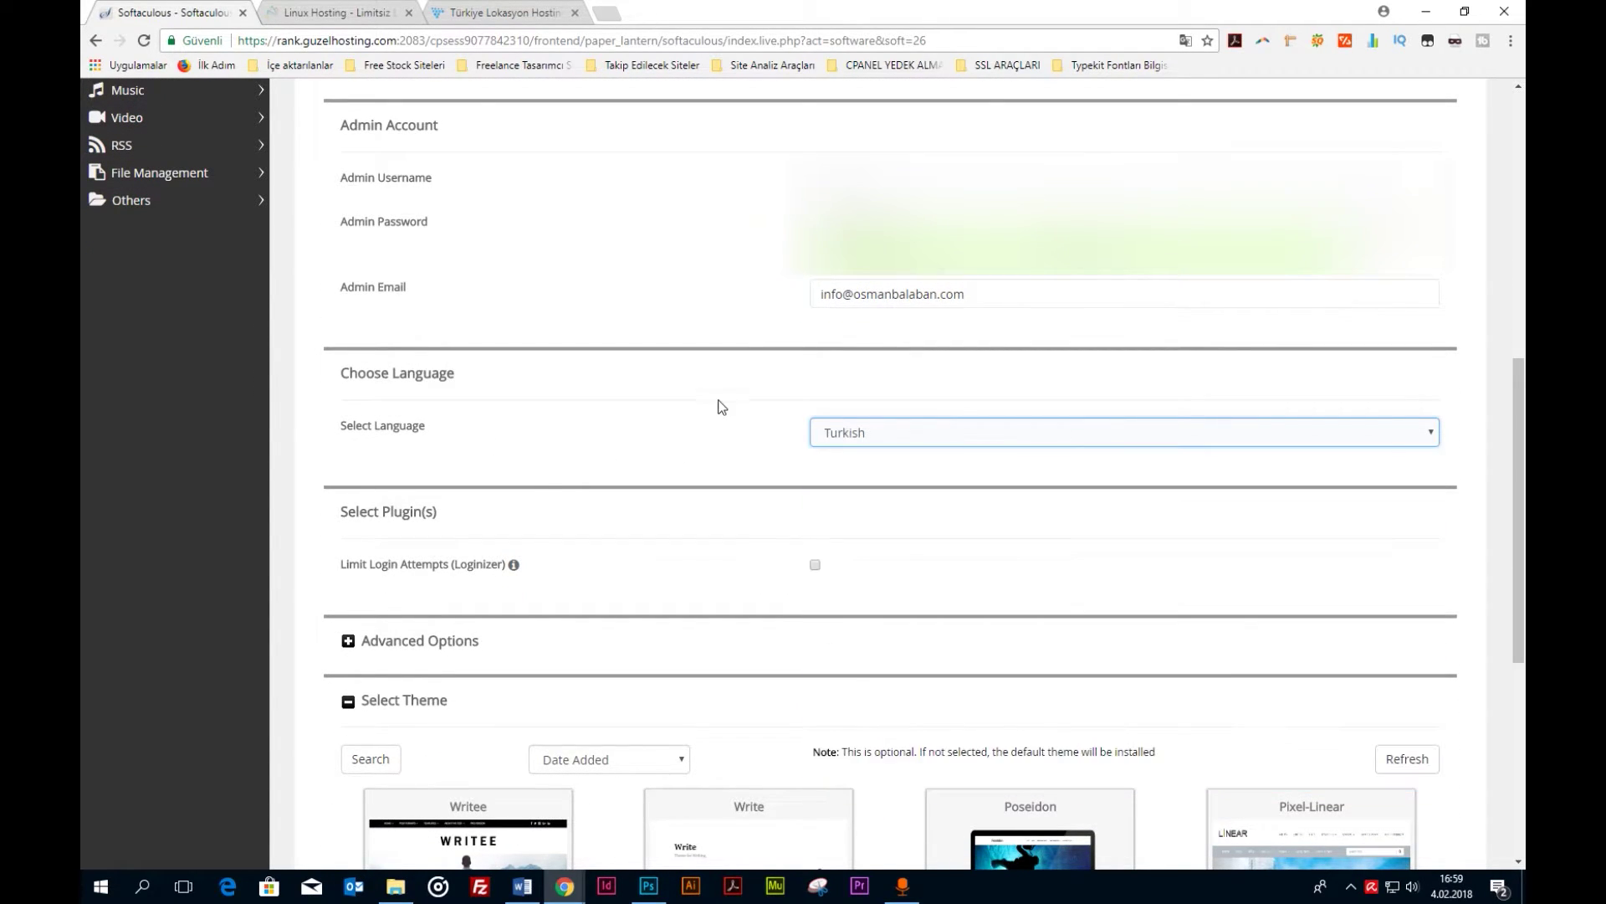
scroll(646, 515, down, 3)
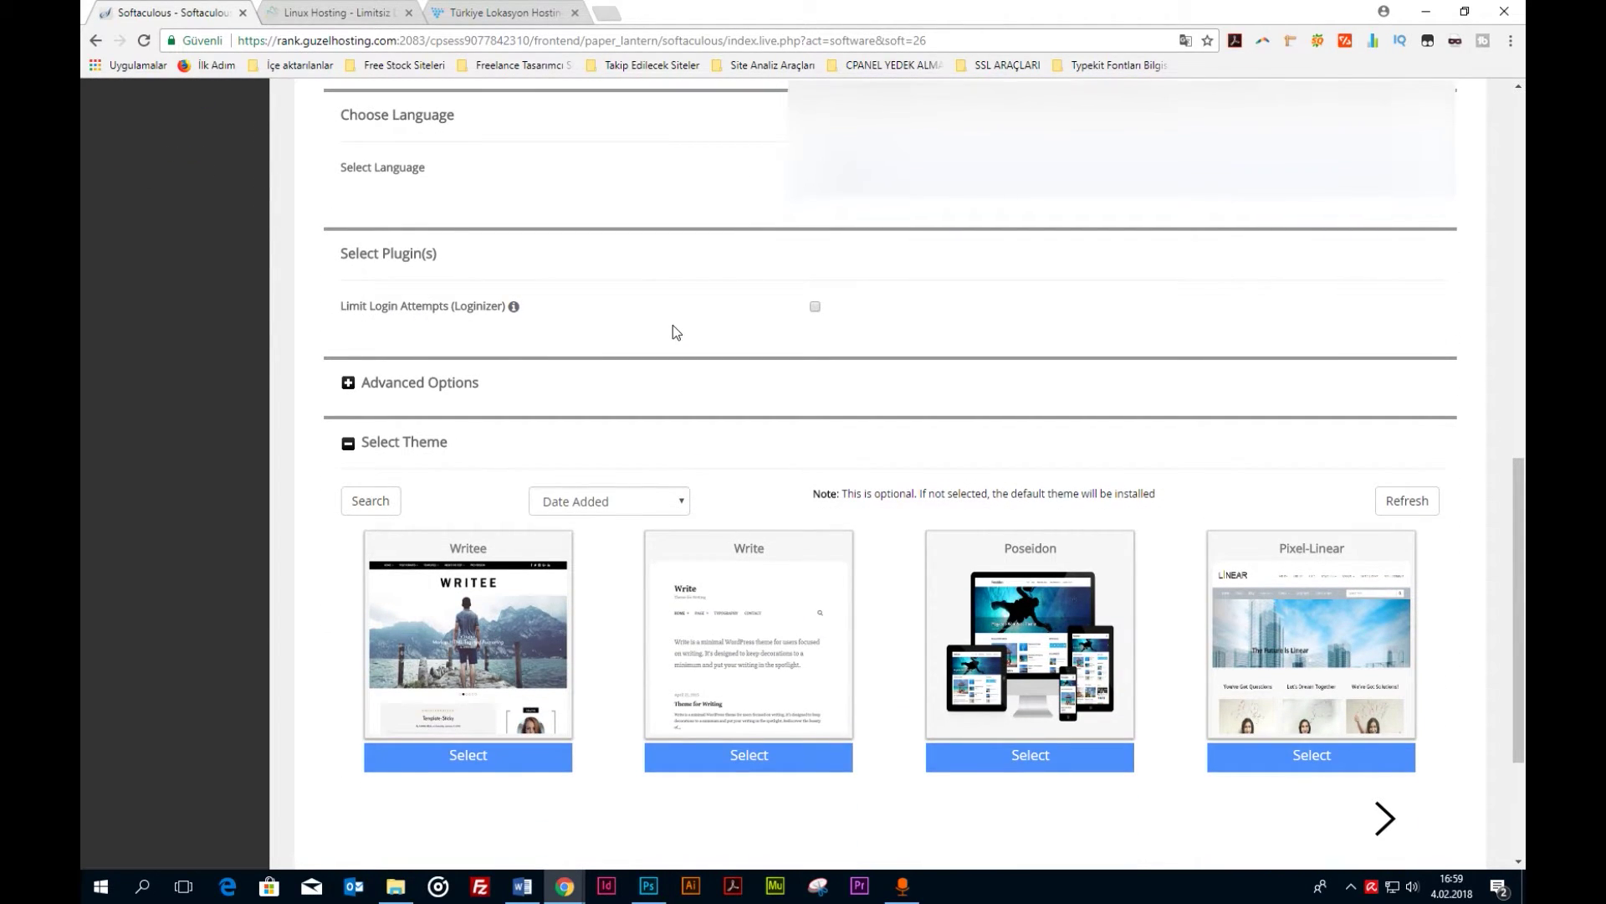
scroll(661, 360, up, 2)
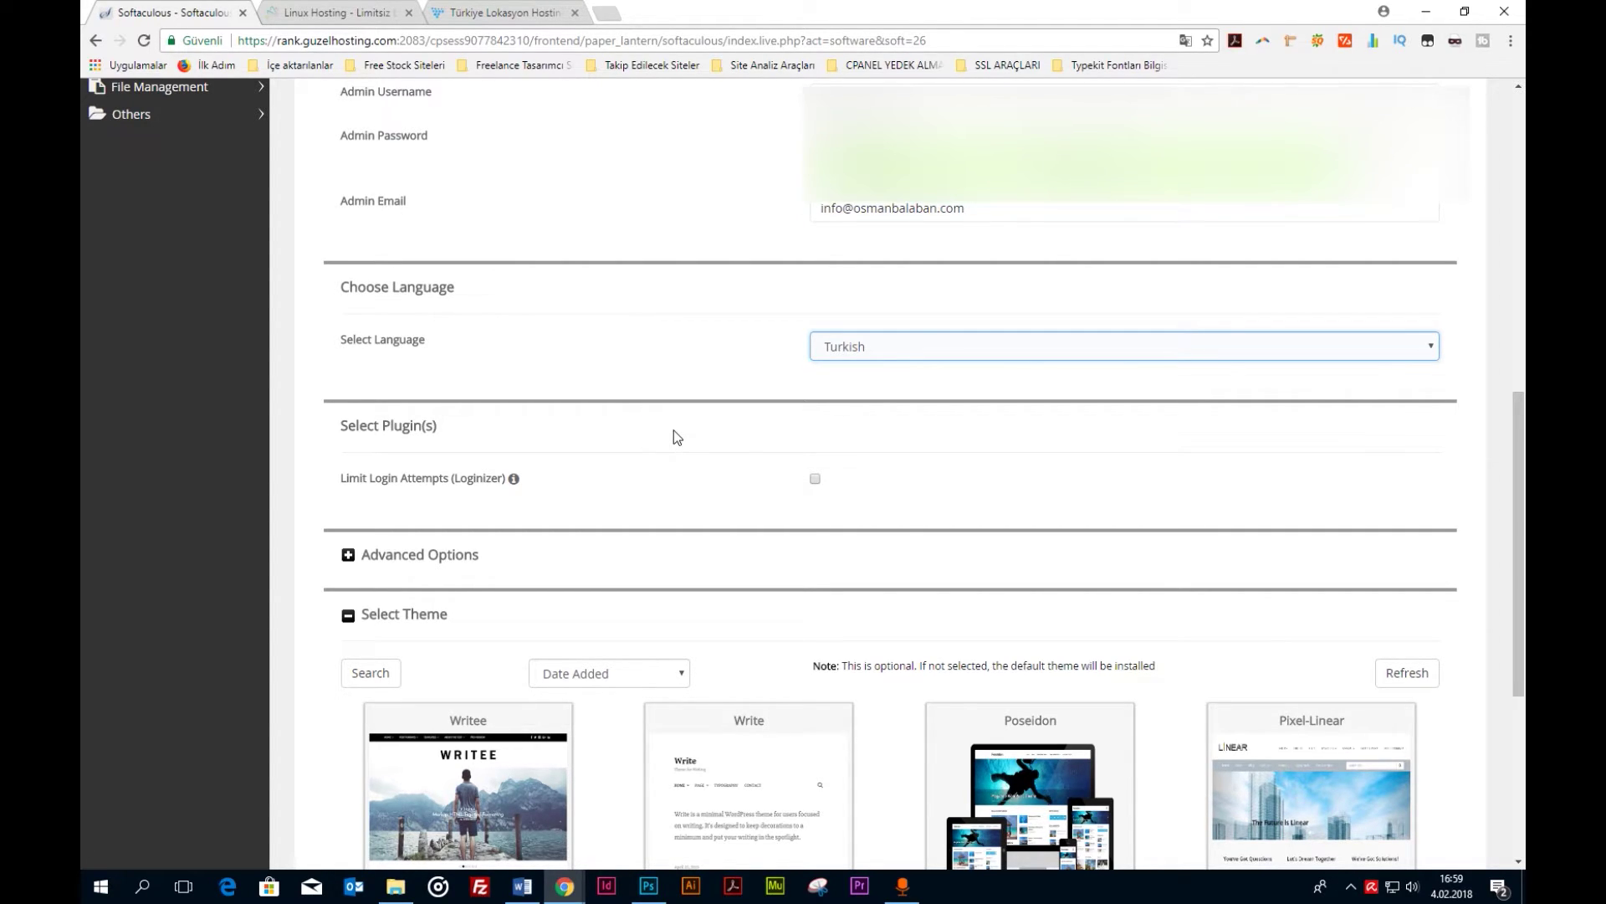
scroll(674, 430, down, 1)
Enable the Limit Login Attempts (Loginizer) plugin and scroll down to the Install button.
click(815, 393)
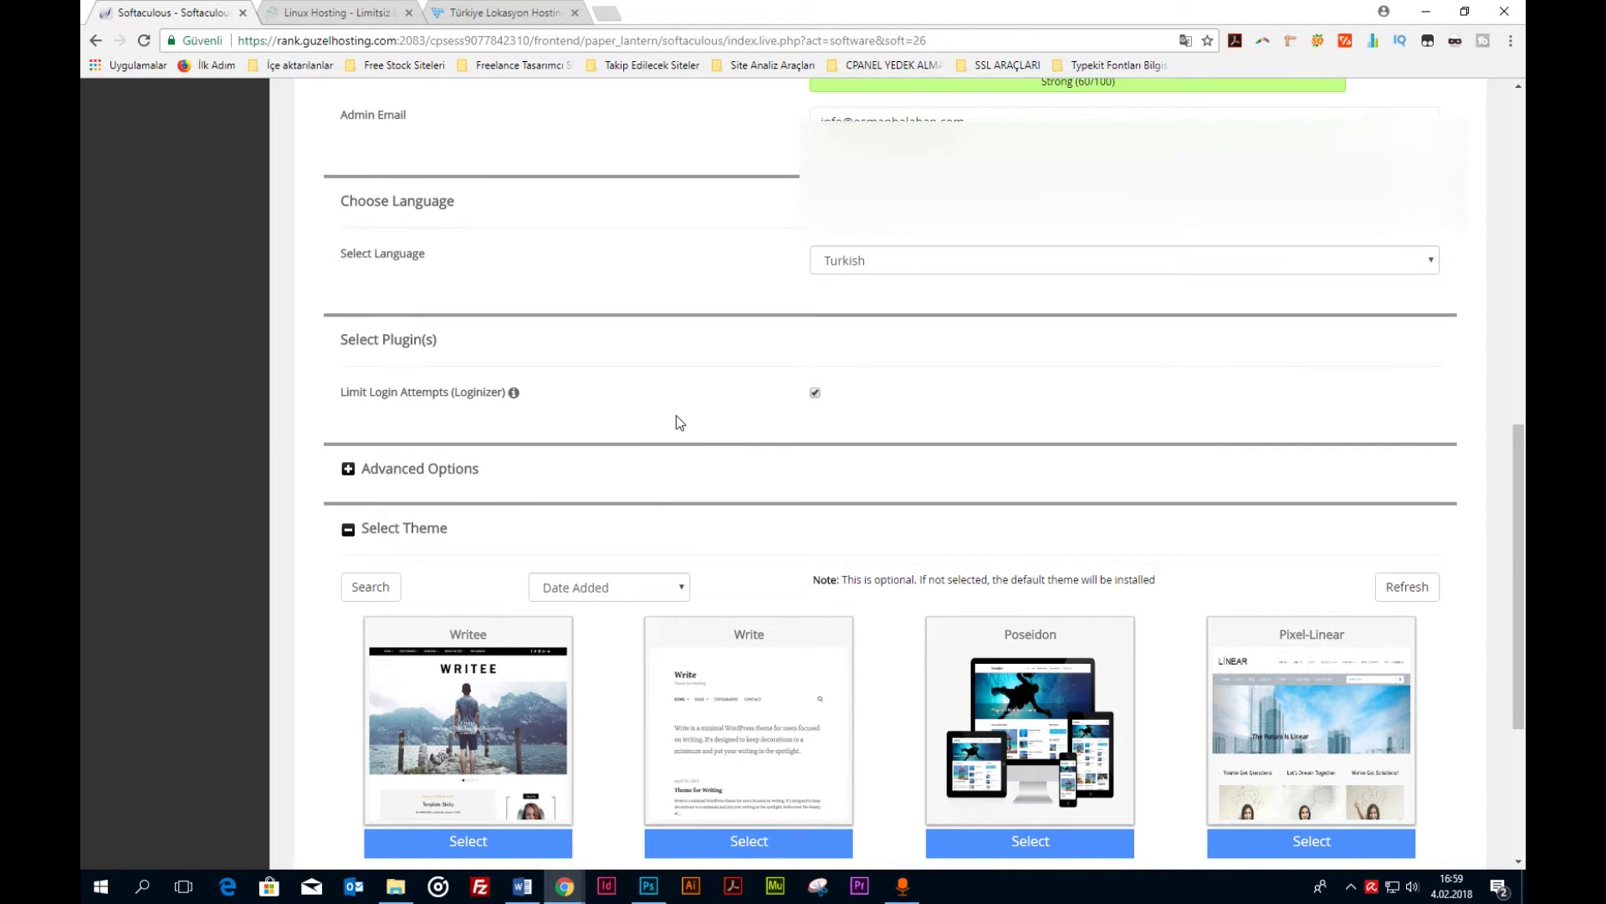
scroll(676, 418, up, 10)
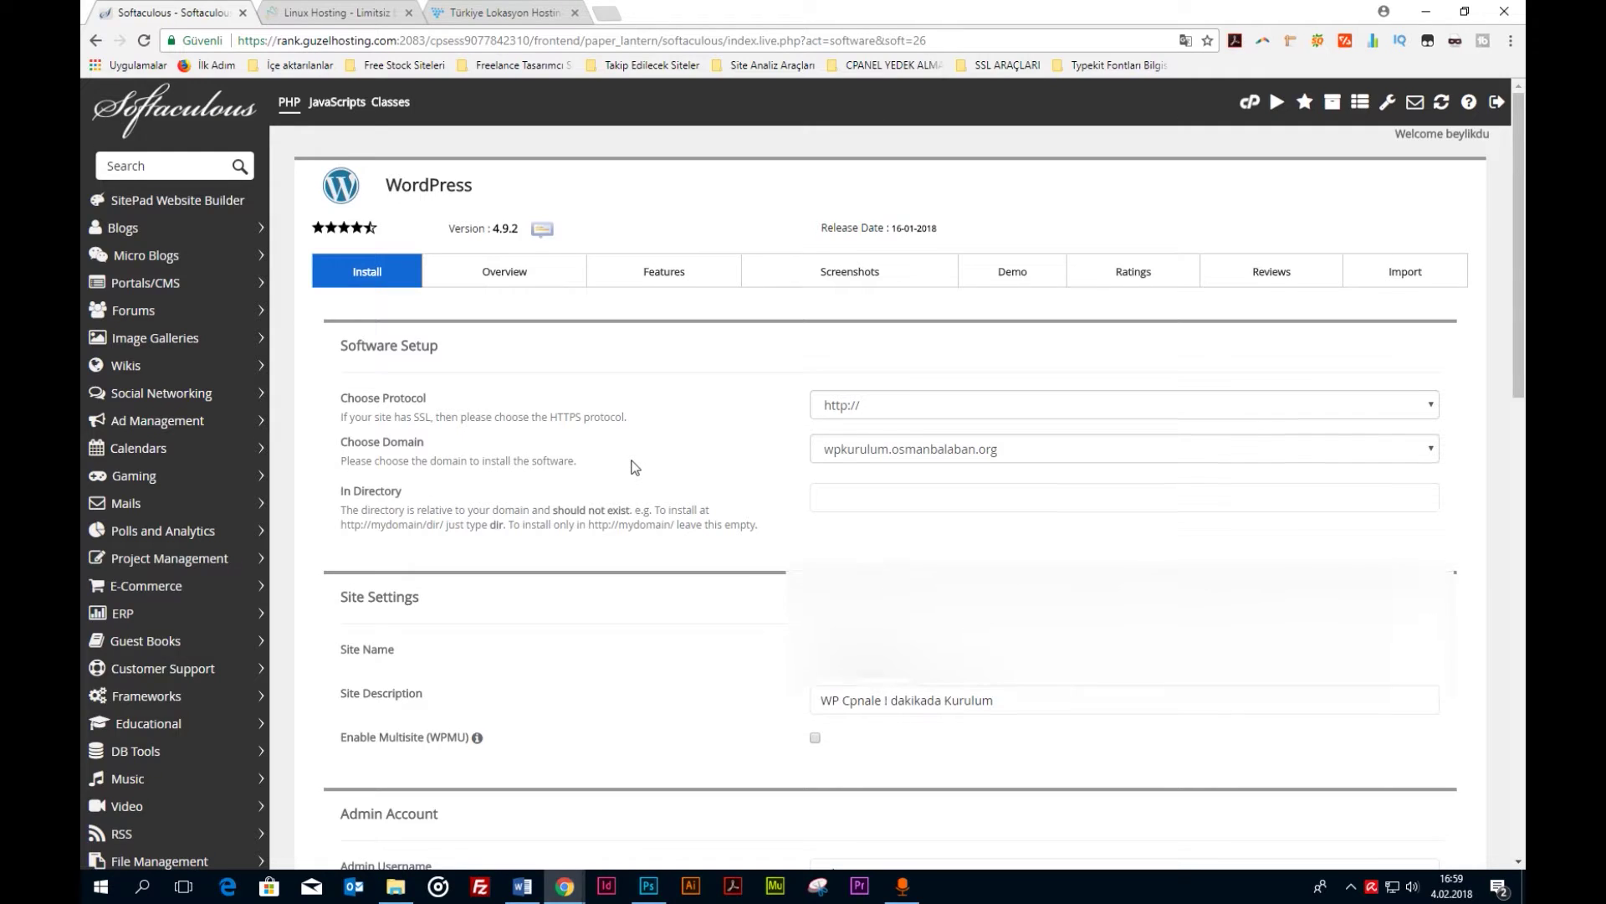
scroll(635, 467, down, 8)
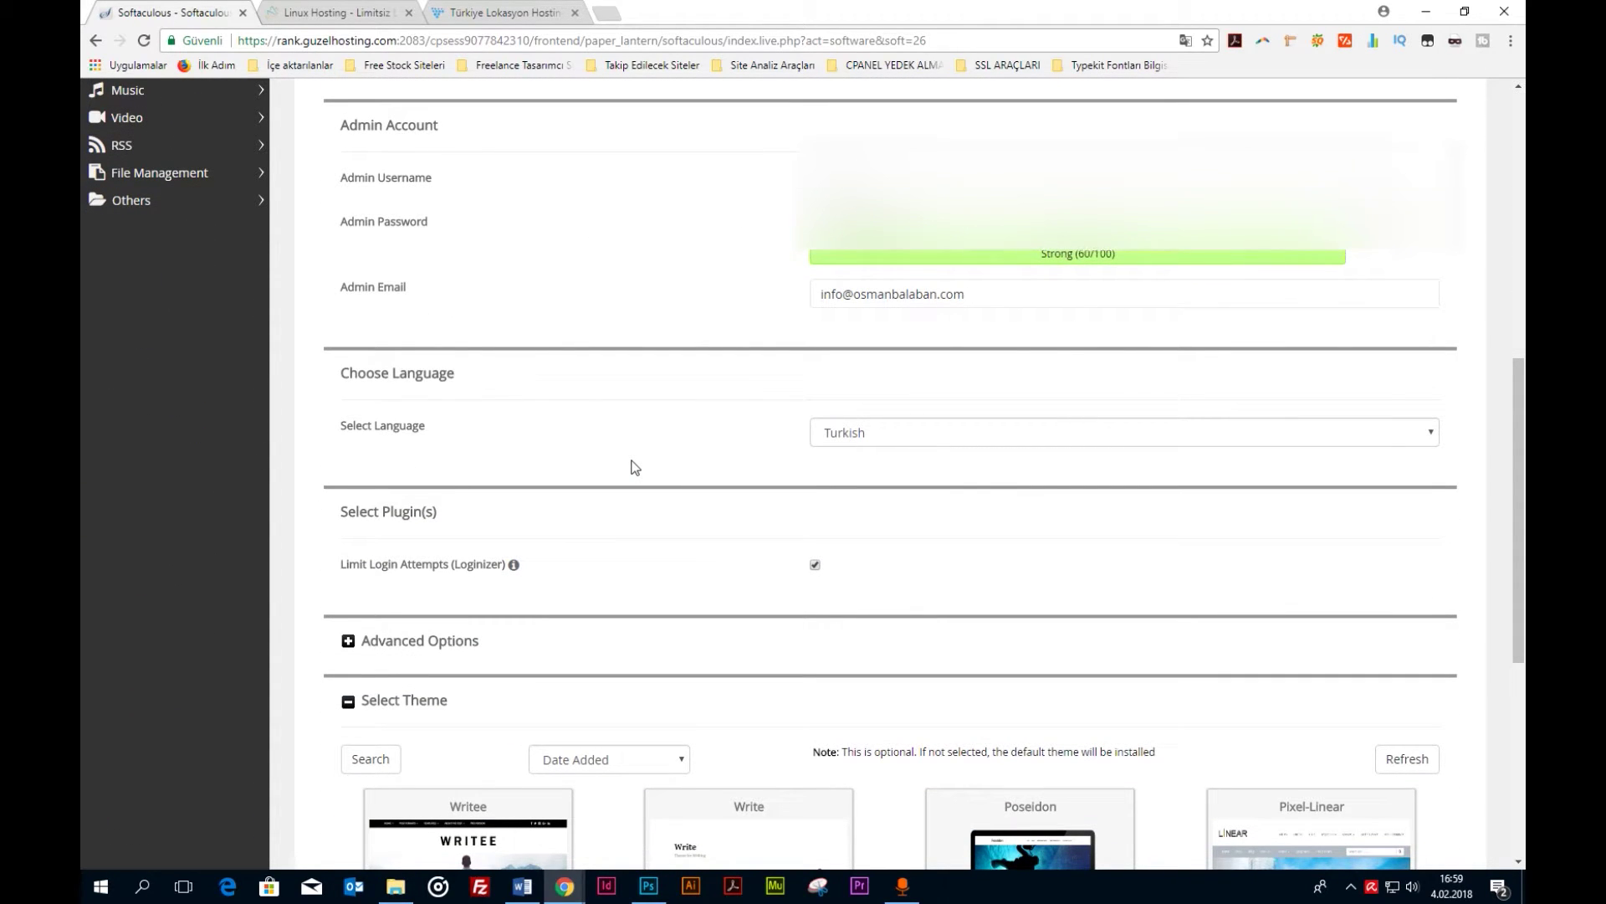
scroll(635, 466, down, 3)
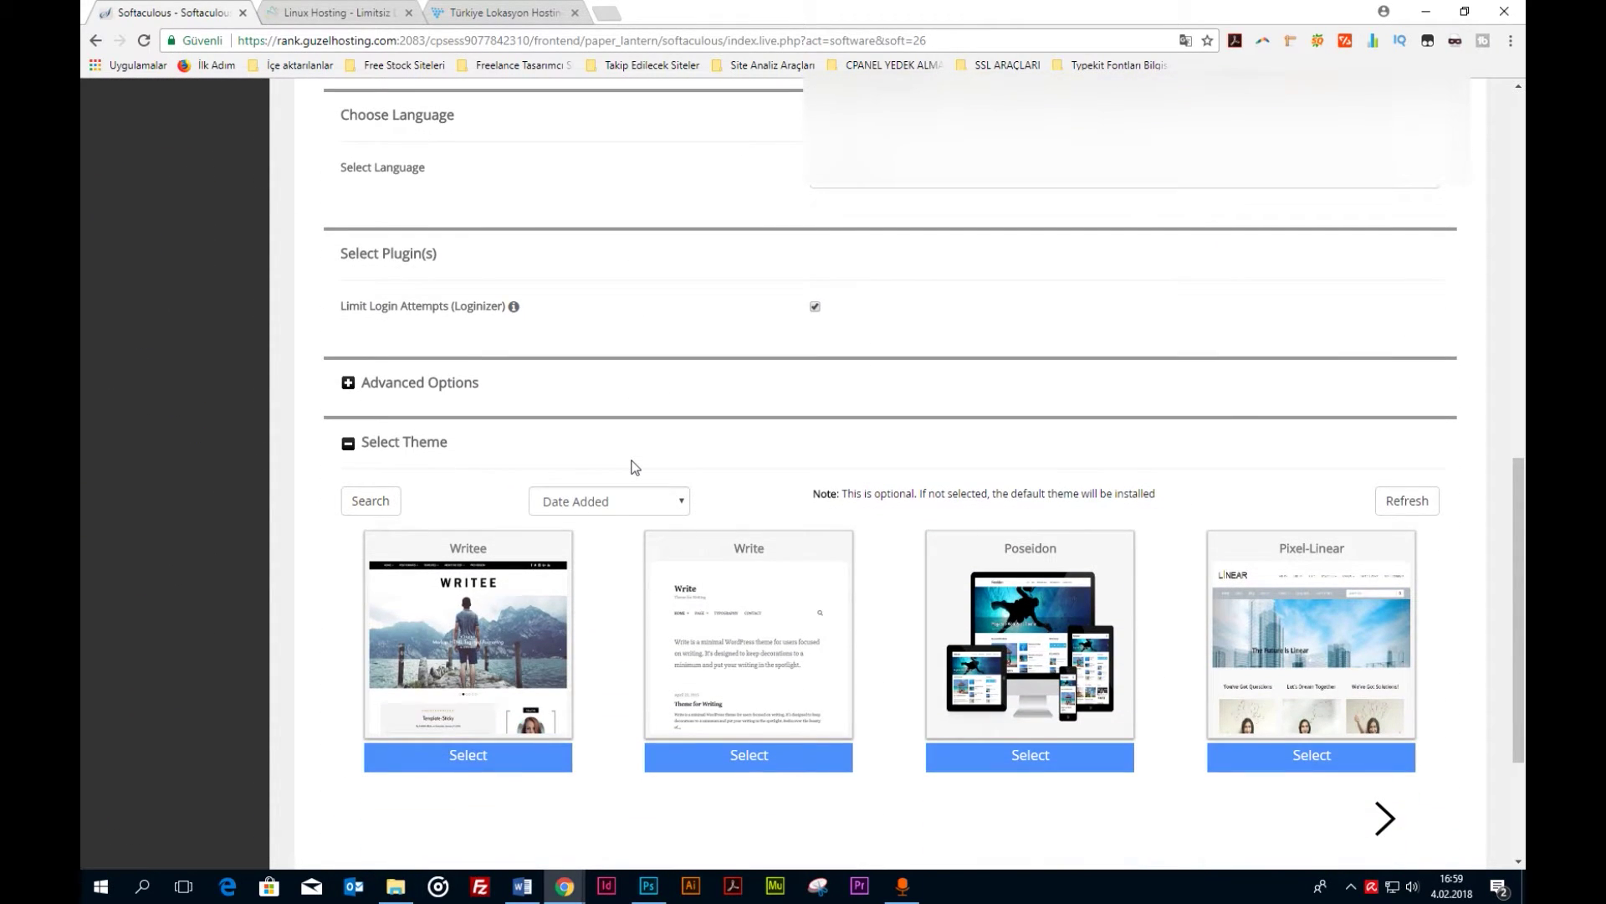
scroll(635, 466, down, 3)
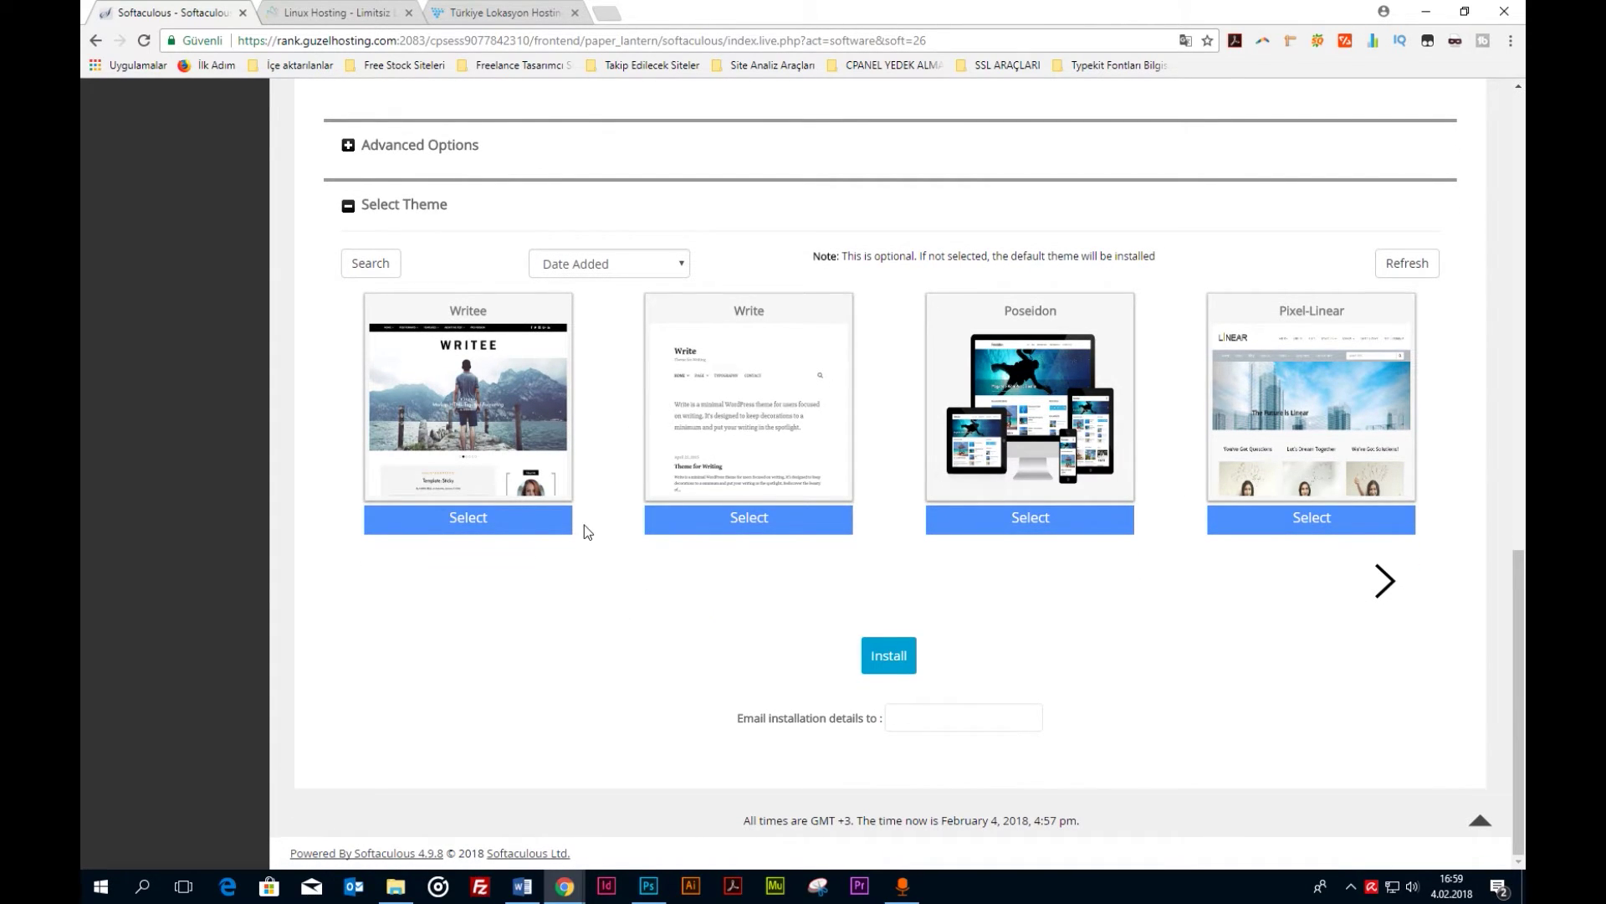
Run the WordPress install until the success message shows the wp-admin link.
click(868, 661)
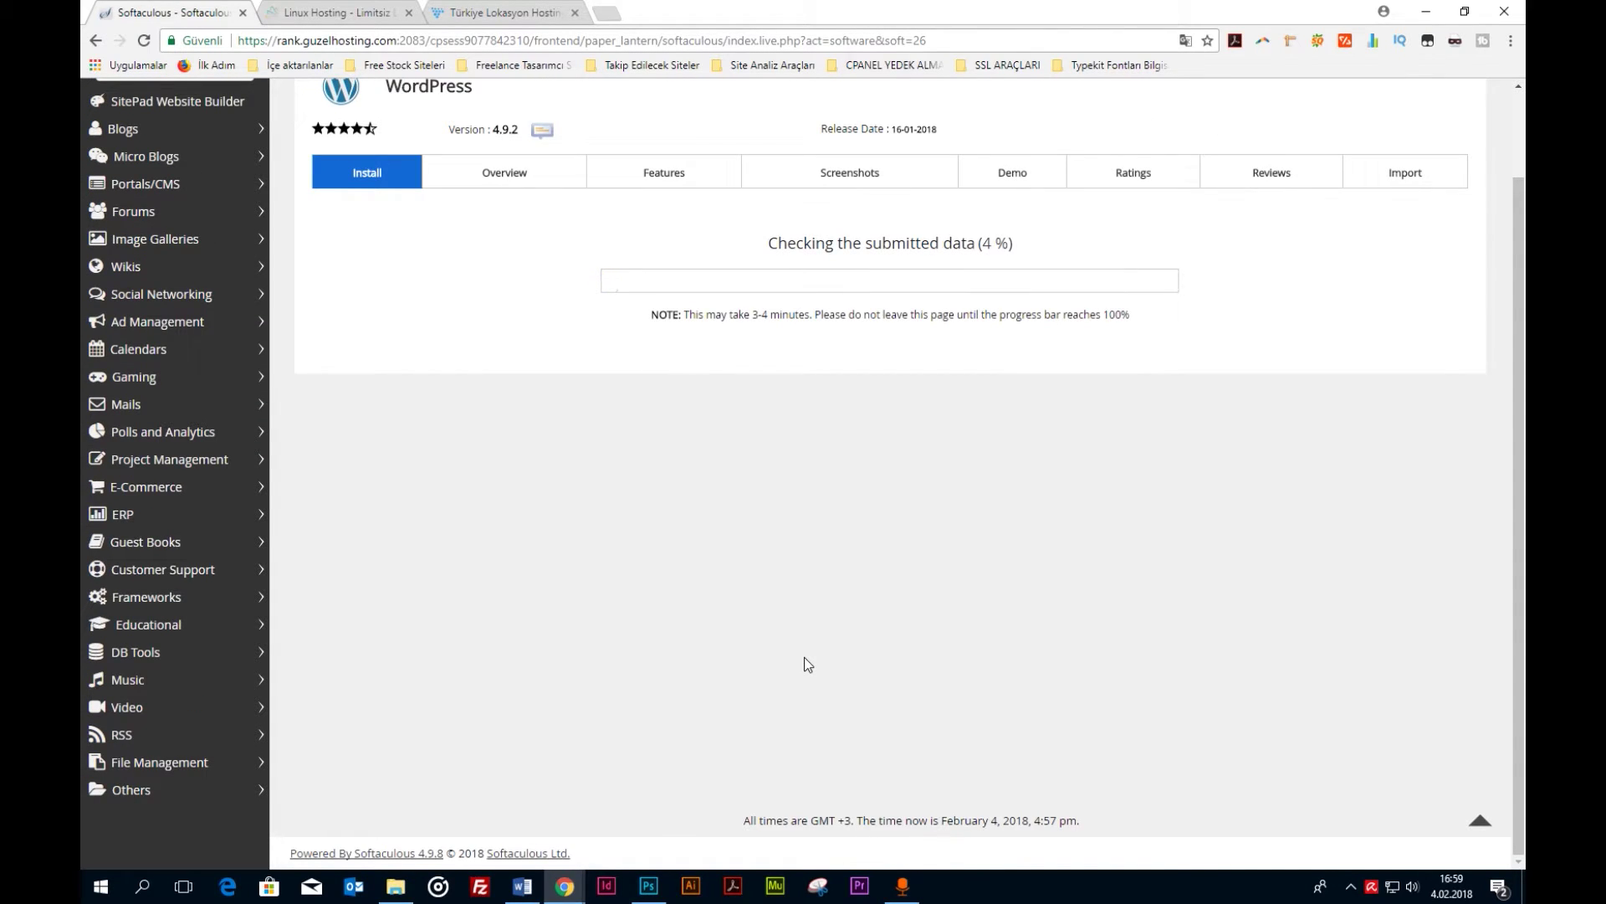
scroll(805, 664, up, 2)
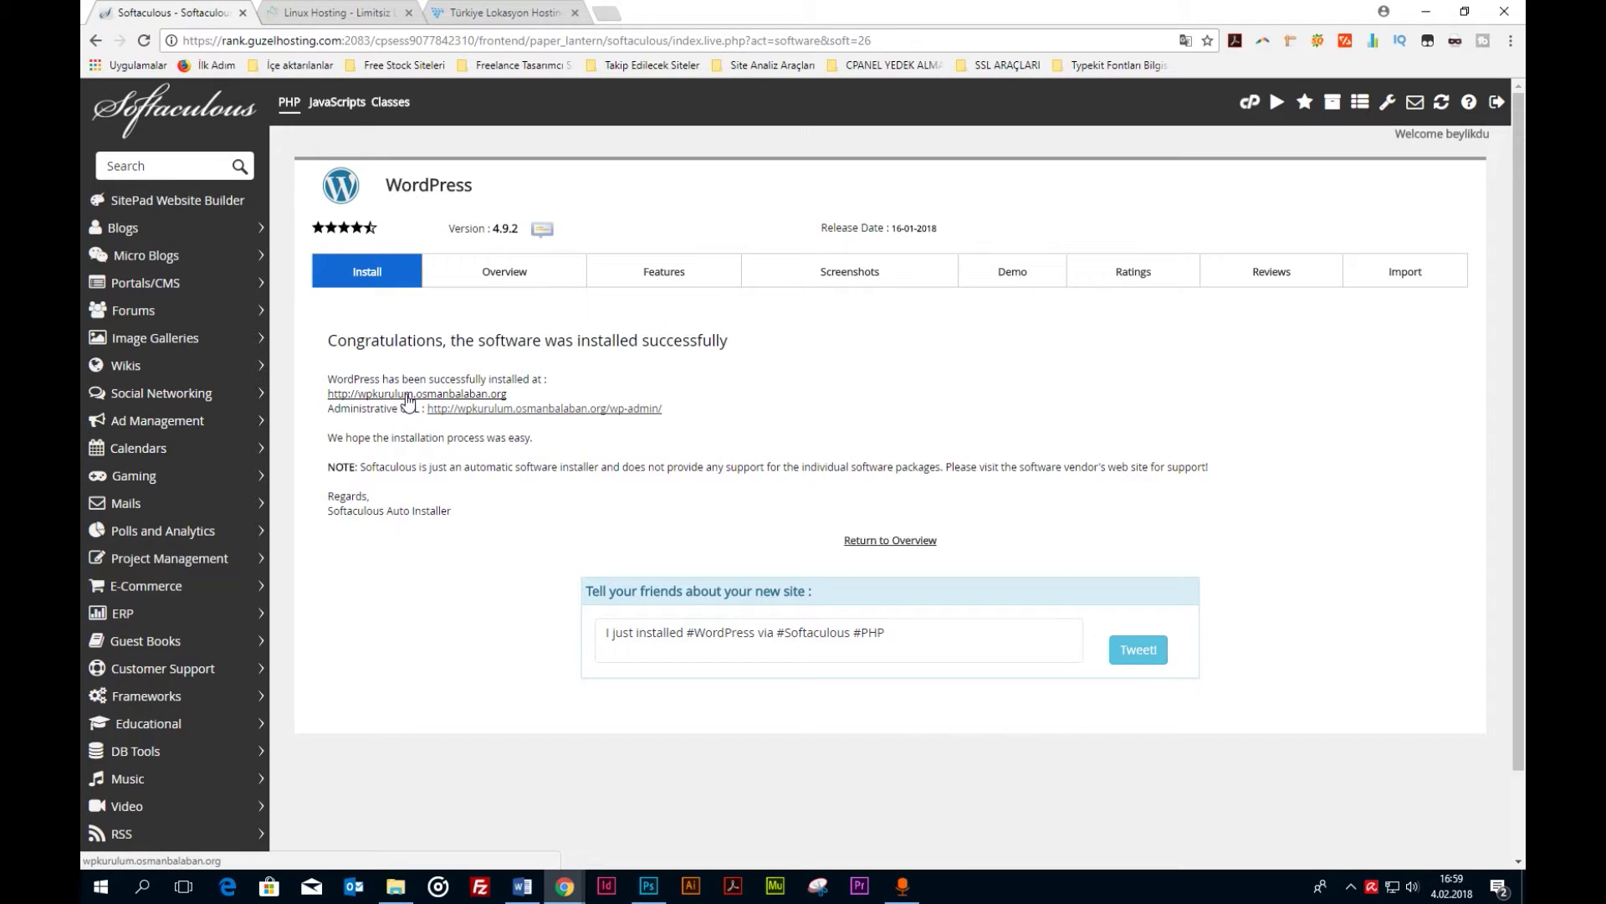
right_click(410, 393)
click(552, 391)
right_click(478, 392)
click(517, 405)
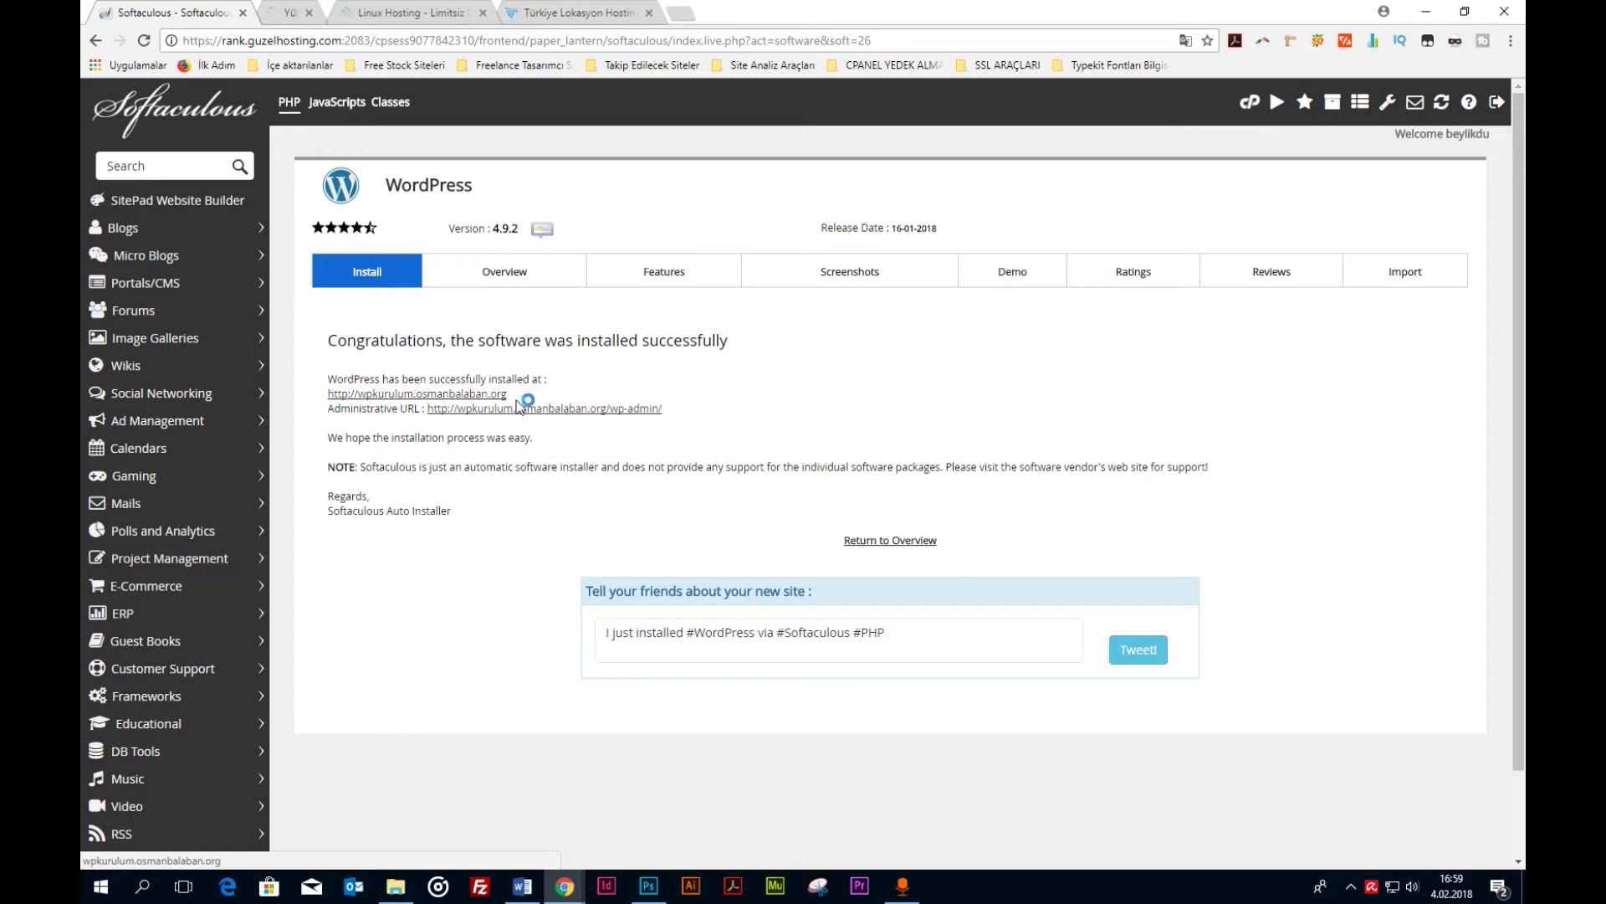
click(330, 12)
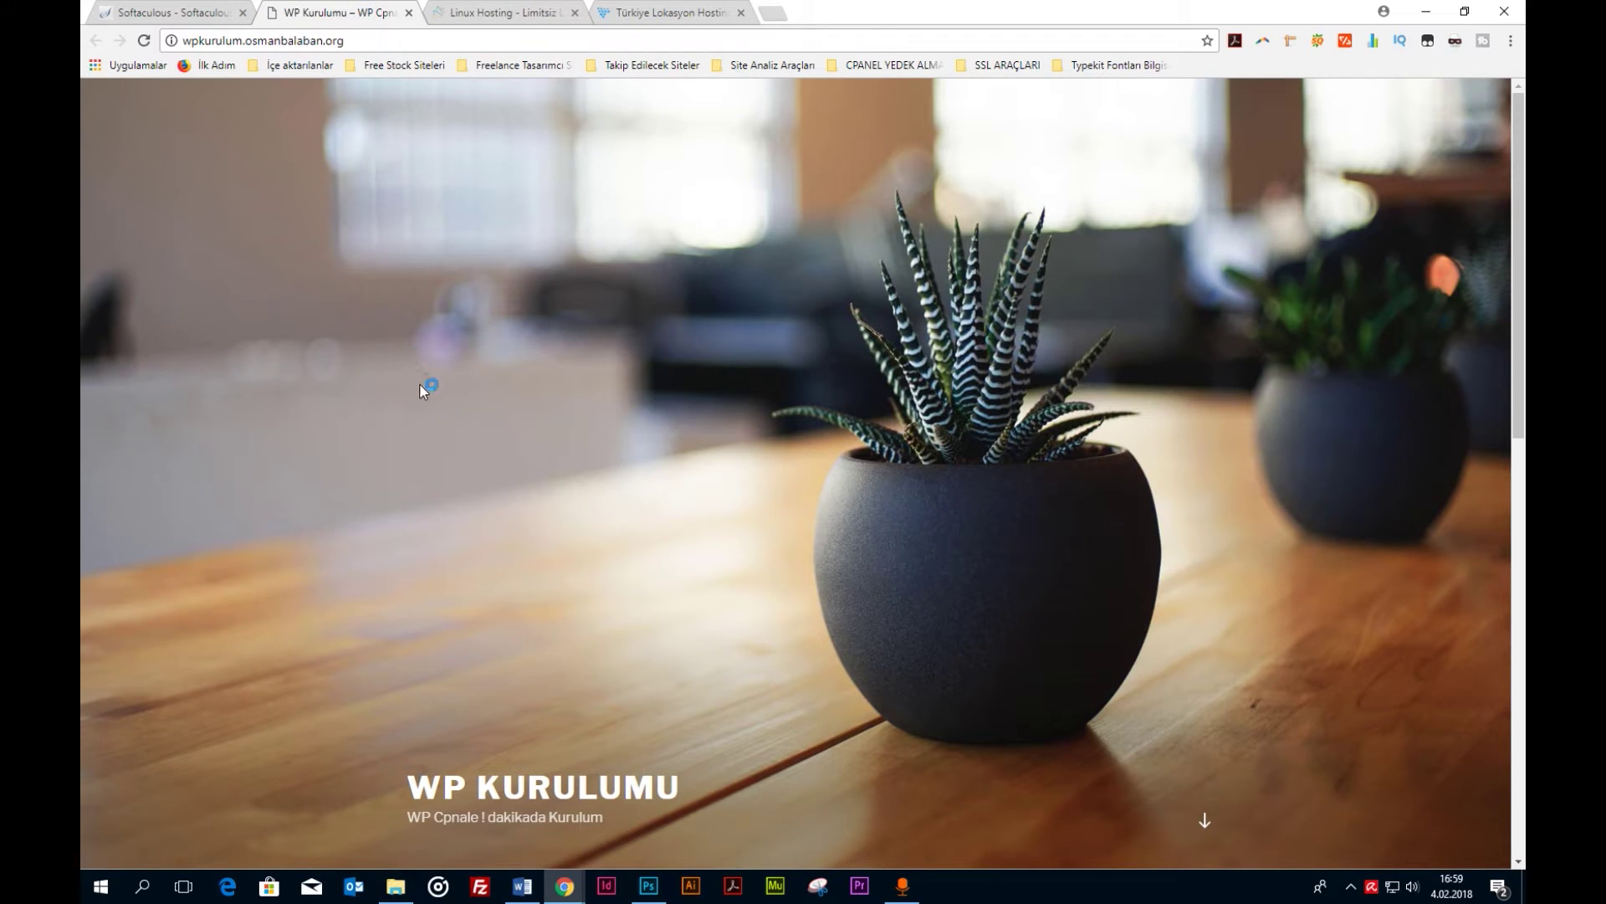
scroll(620, 638, down, 8)
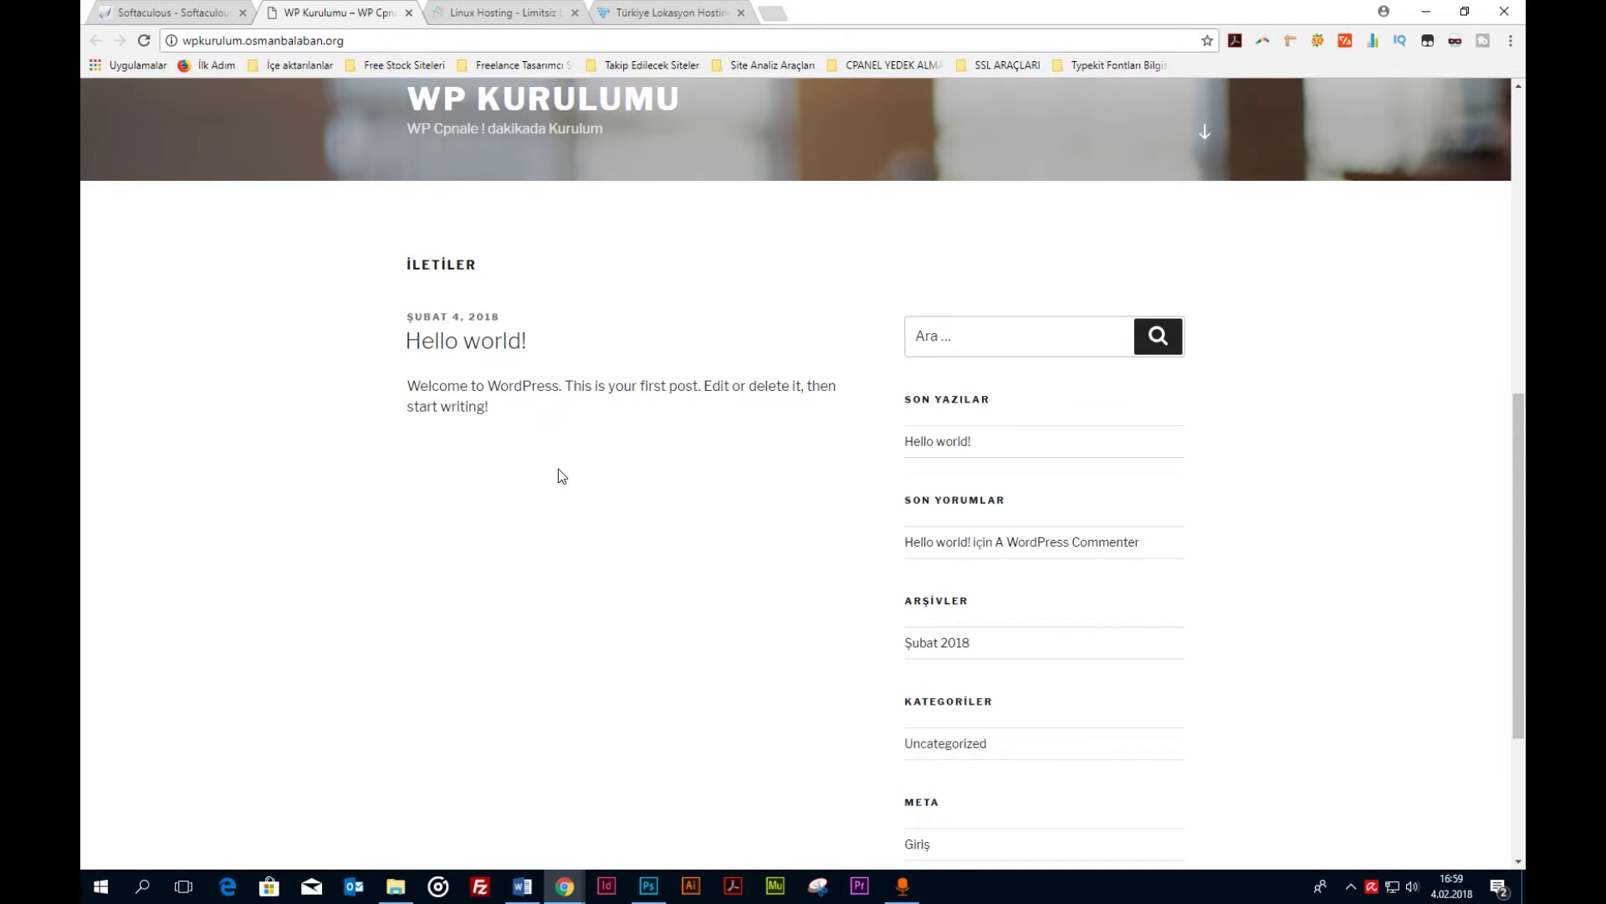
scroll(561, 475, down, 3)
scroll(561, 475, up, 11)
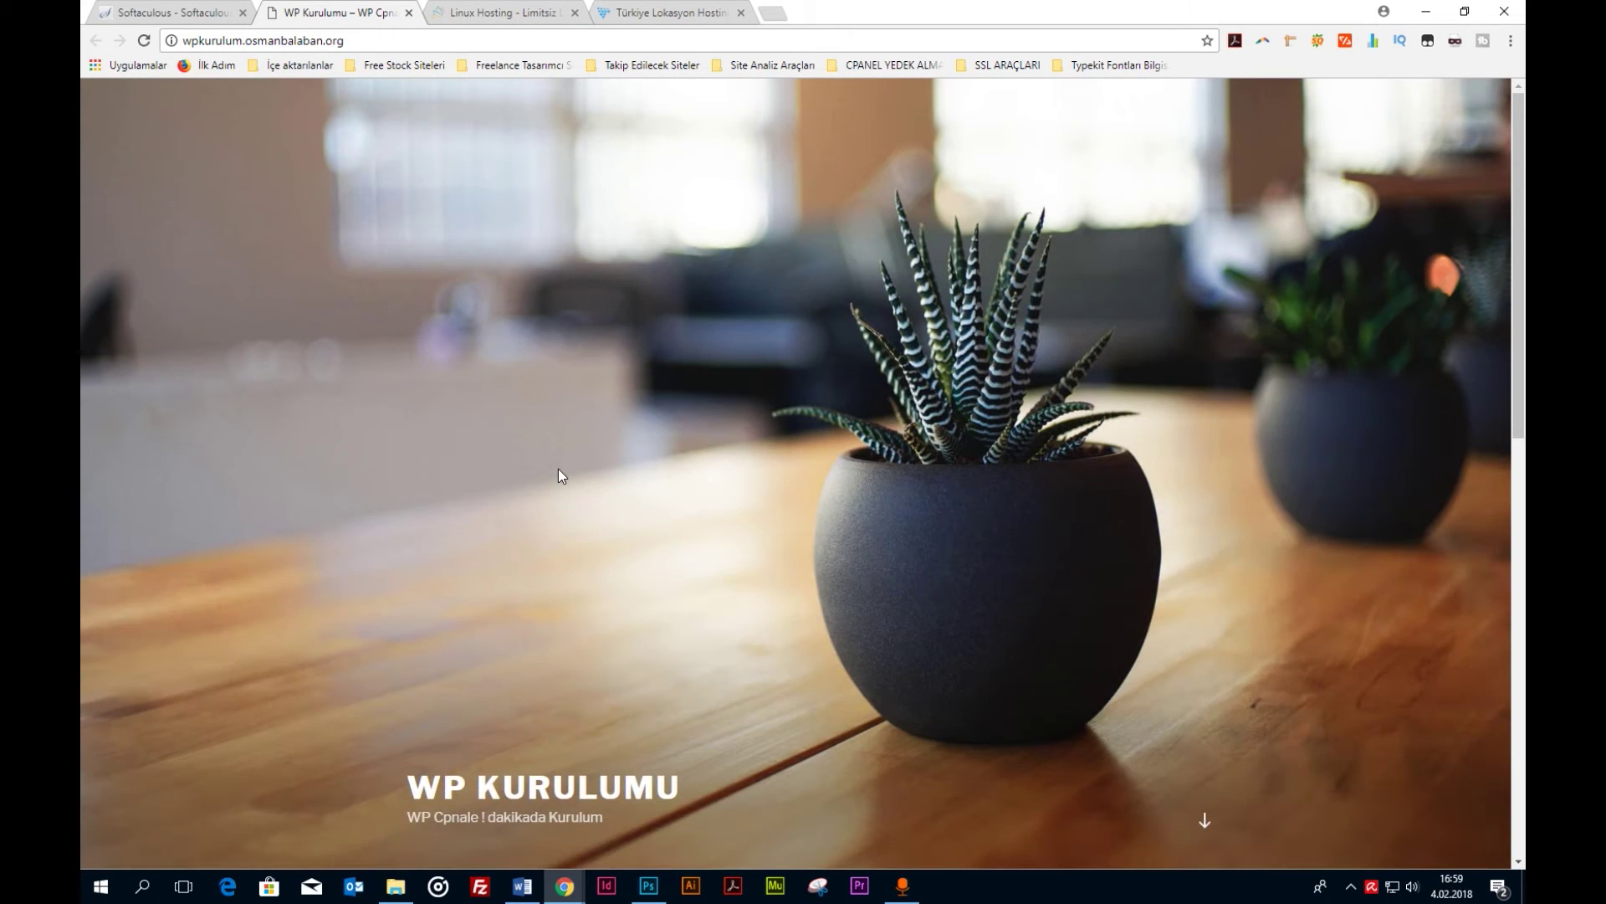
click(409, 13)
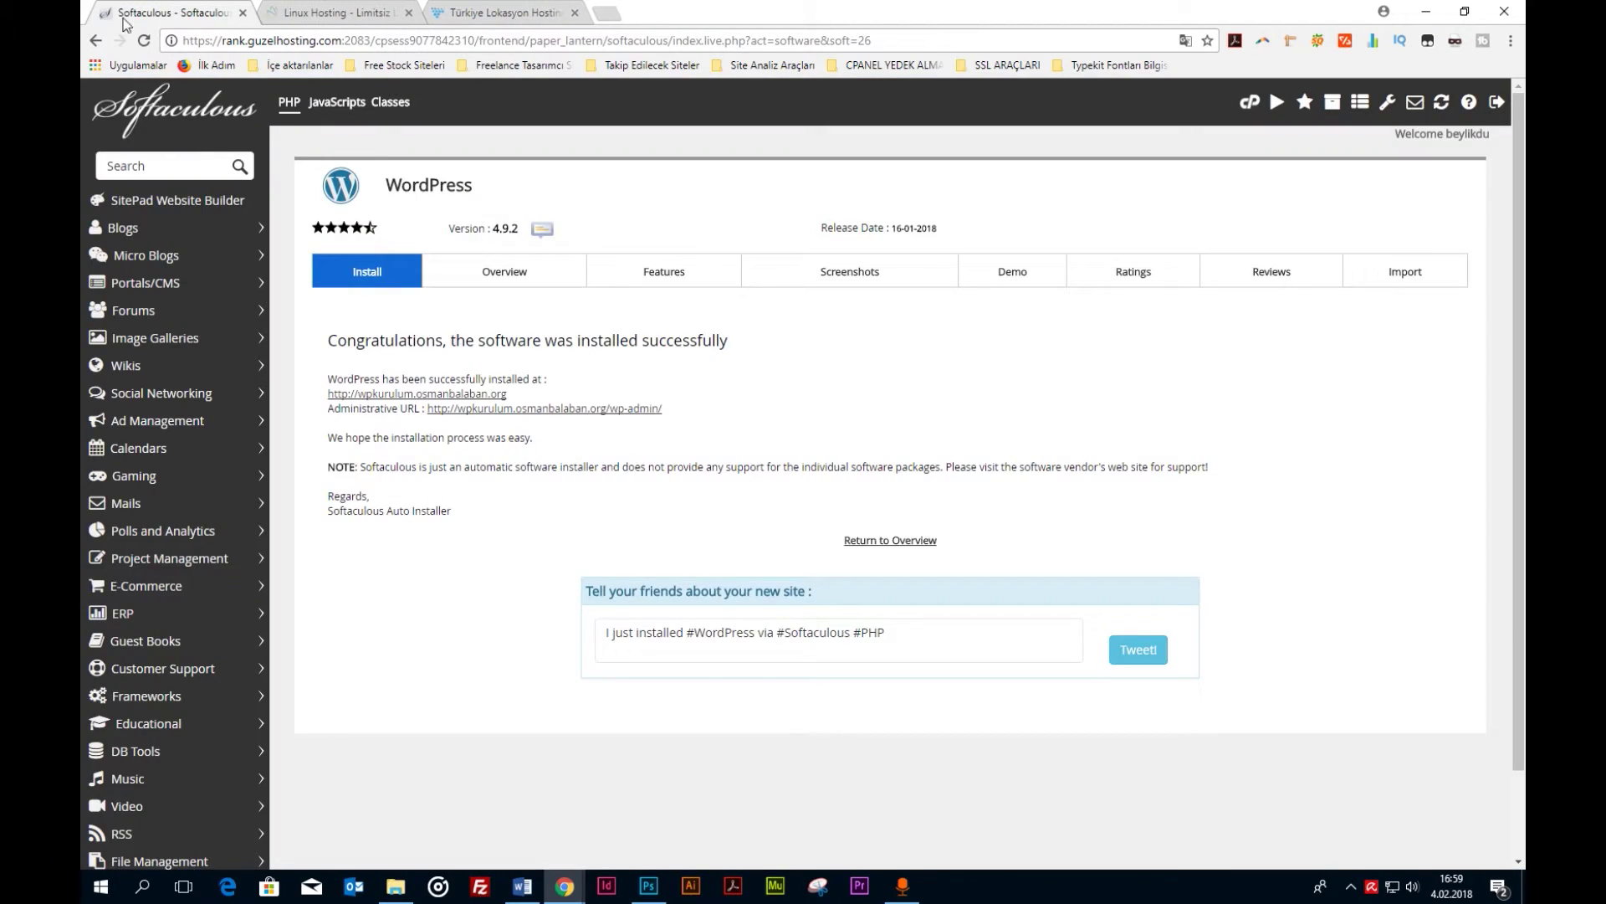
Open the new site's wp-admin in a new tab and go to the Temalar (Themes) page.
click(562, 409)
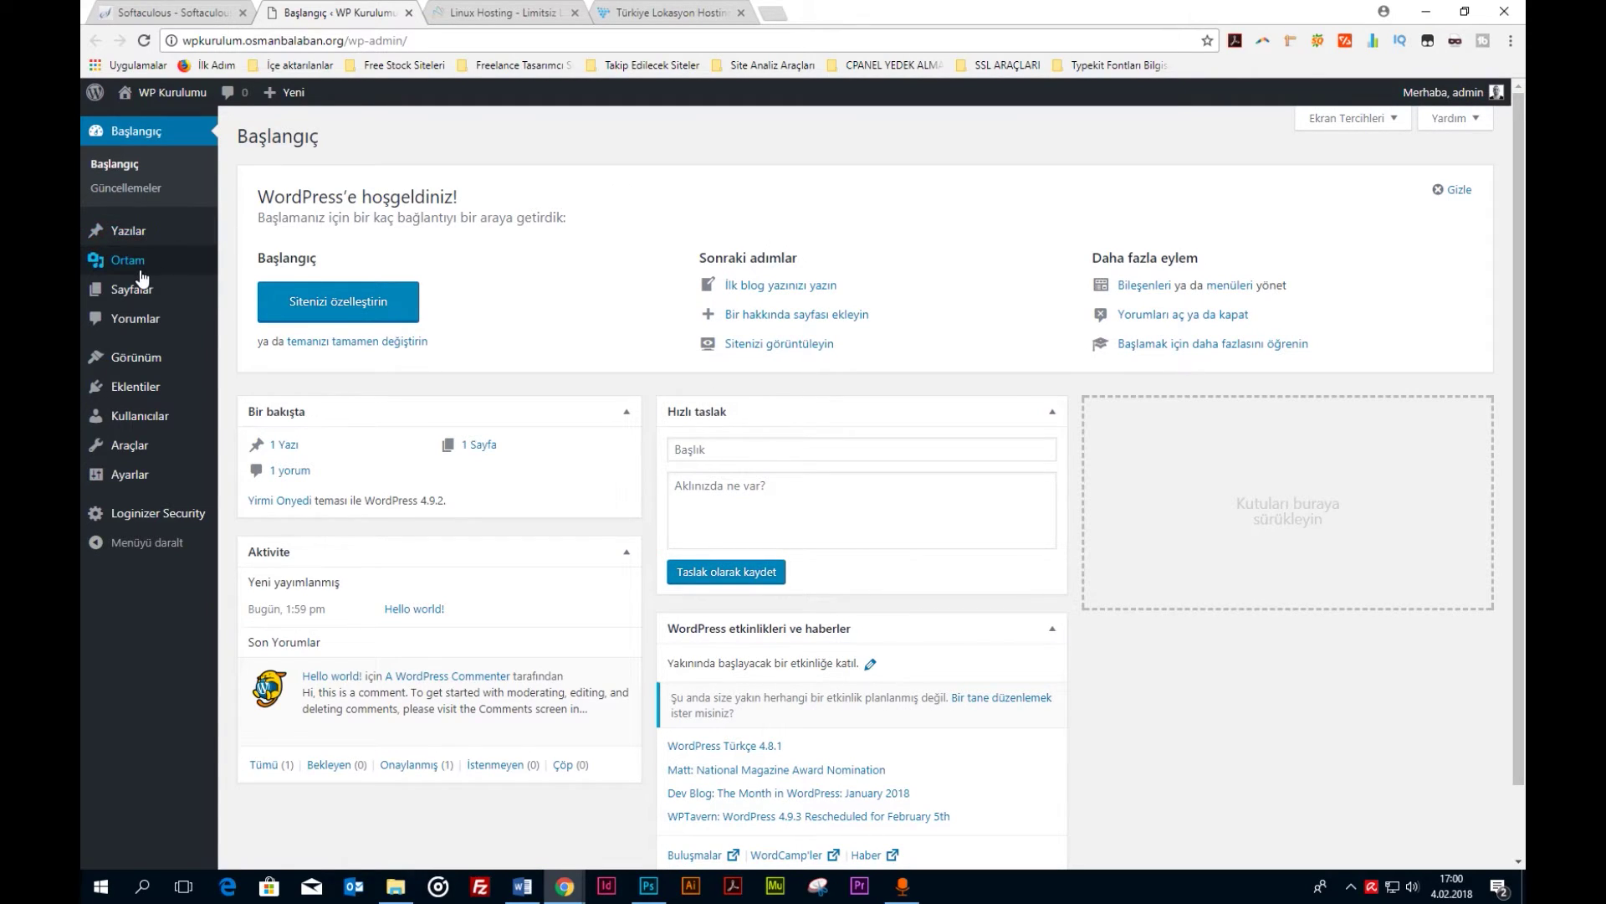
mouse_move(123, 478)
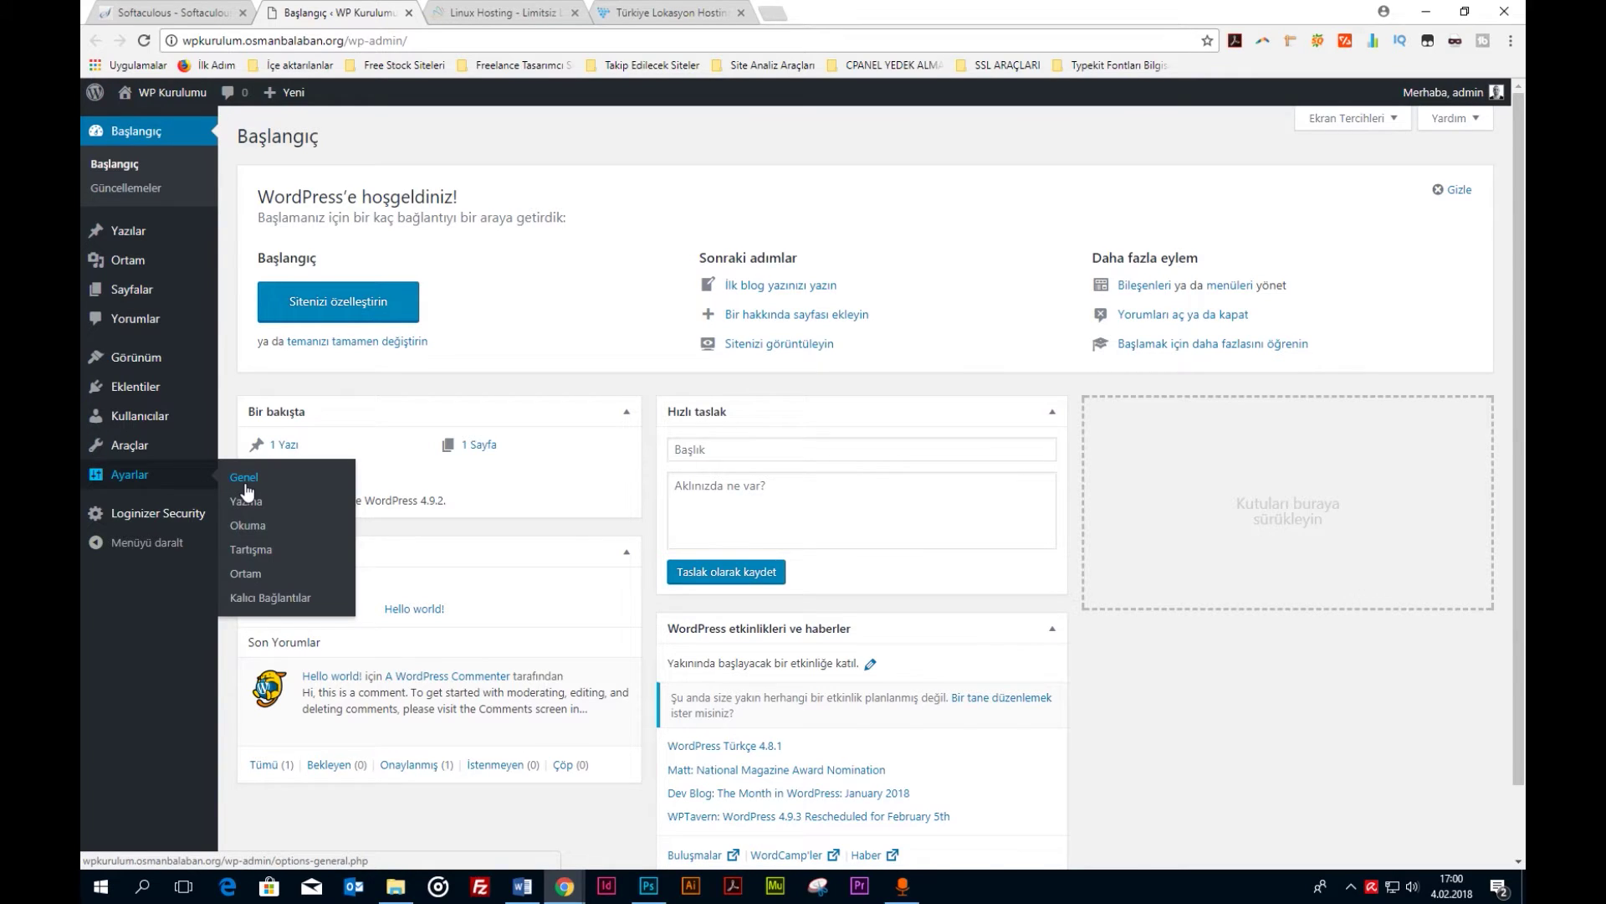
mouse_move(224, 241)
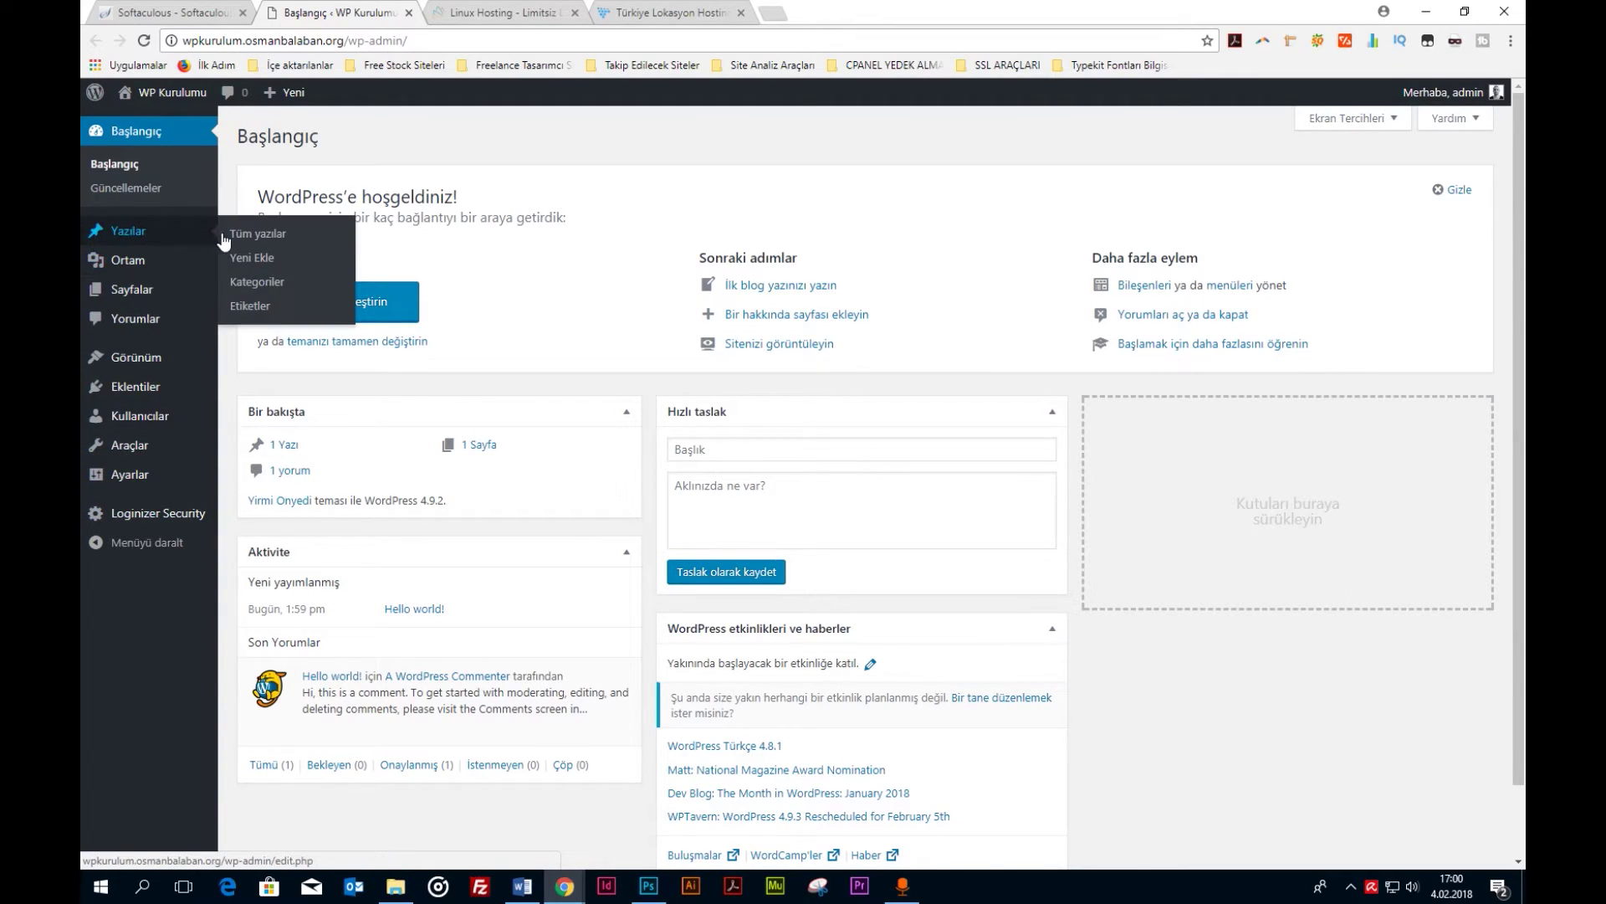
mouse_move(135, 268)
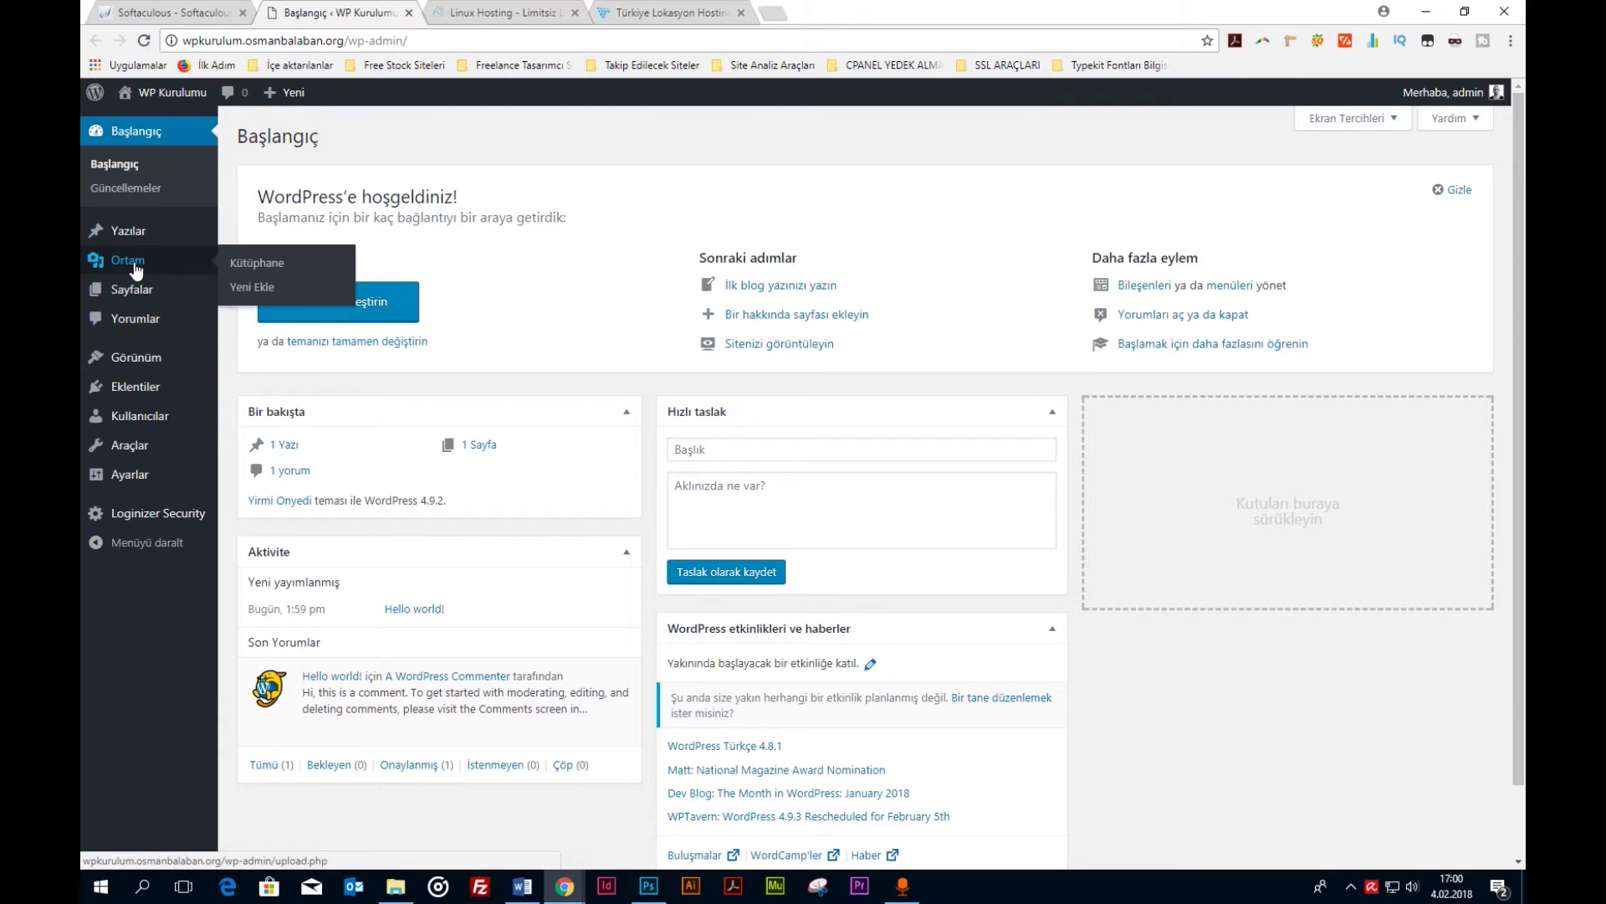
mouse_move(141, 357)
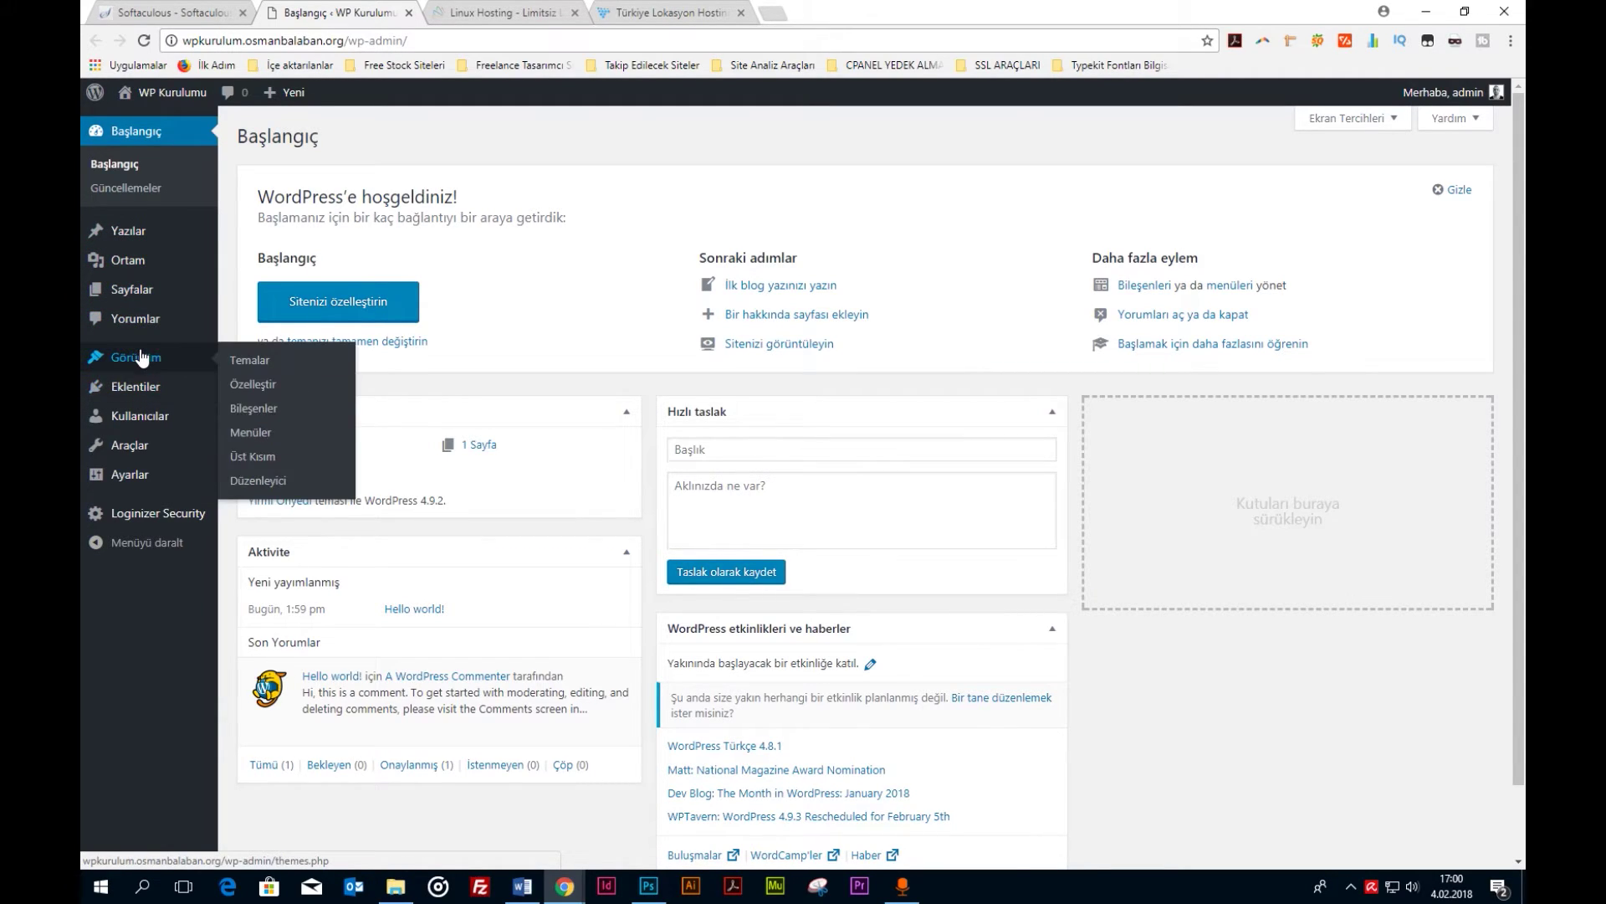
mouse_move(149, 391)
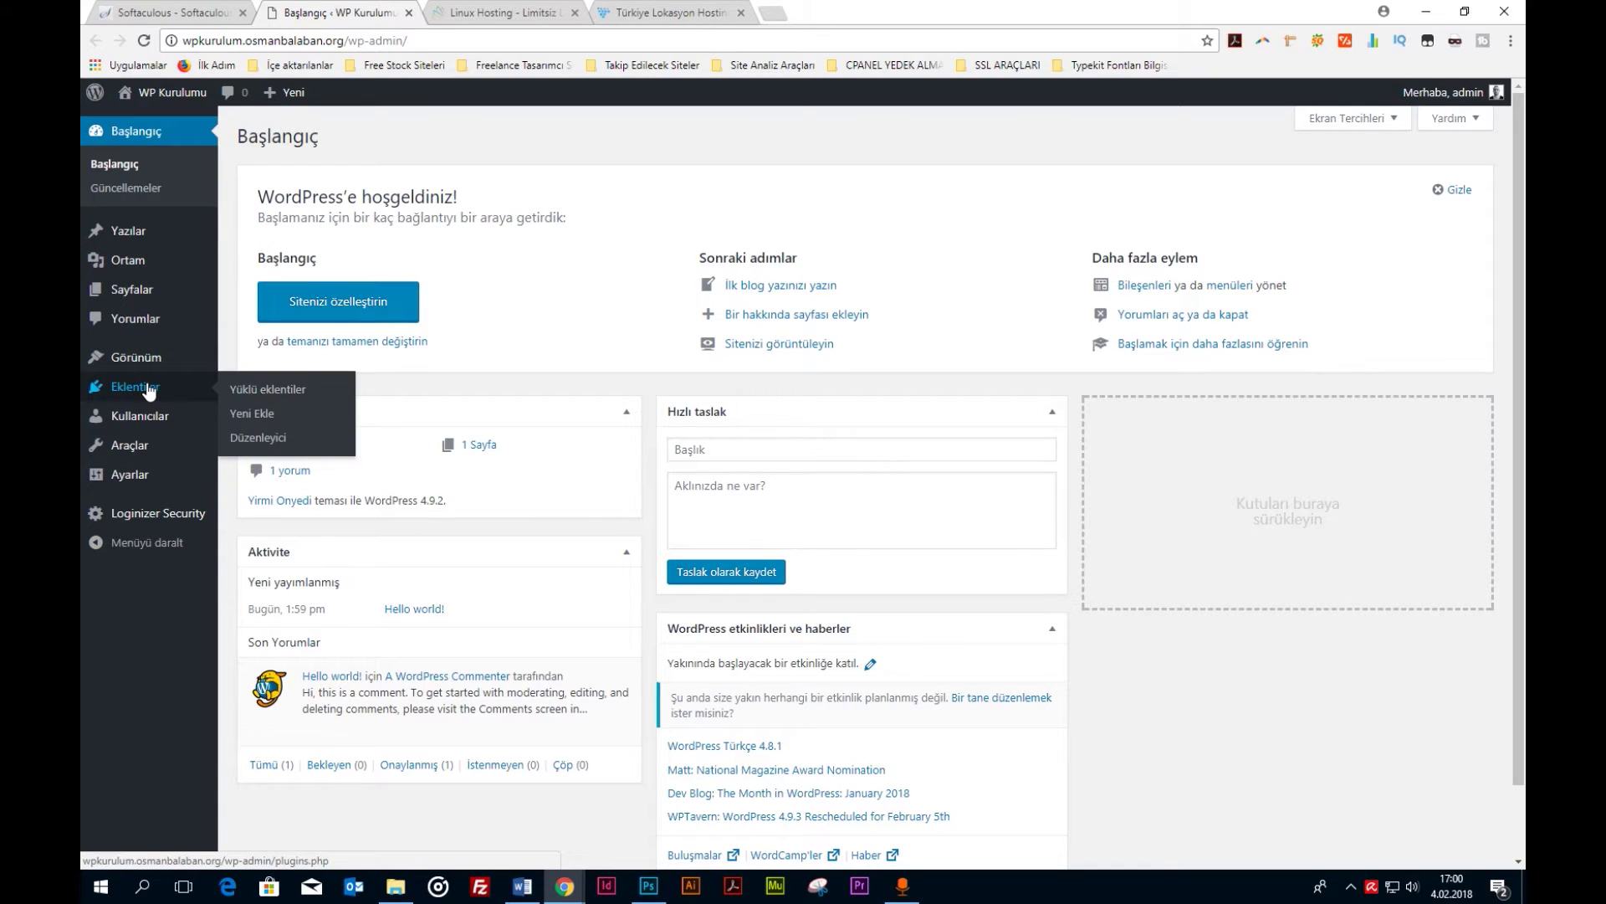
click(271, 366)
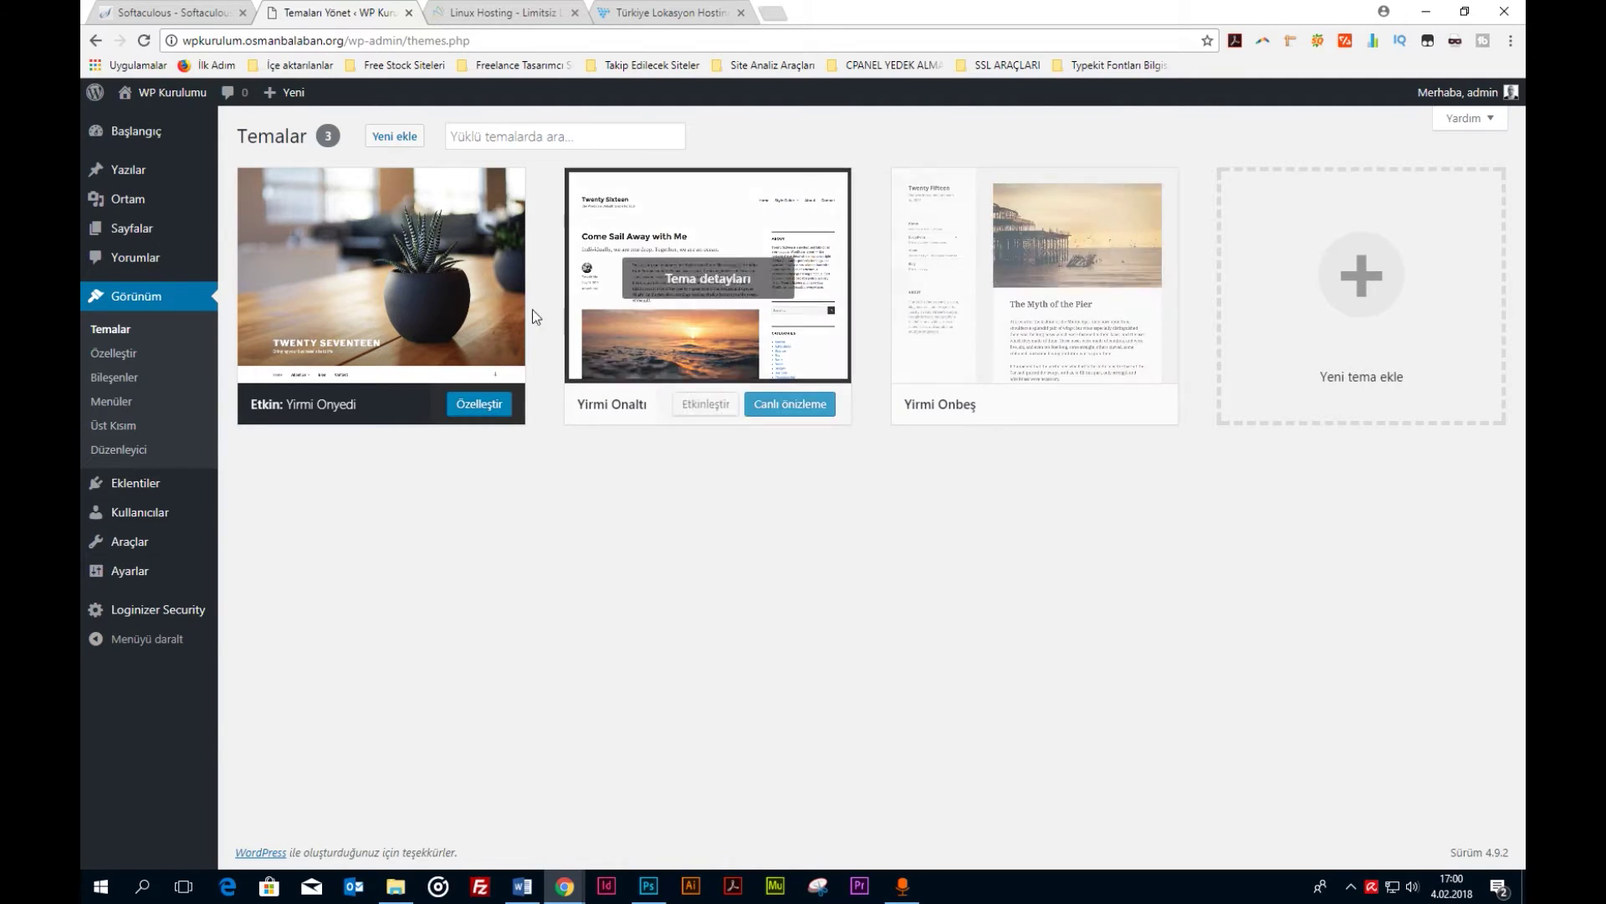
Activate the Yirmi Onaltı theme and view the live site in a new tab.
click(706, 405)
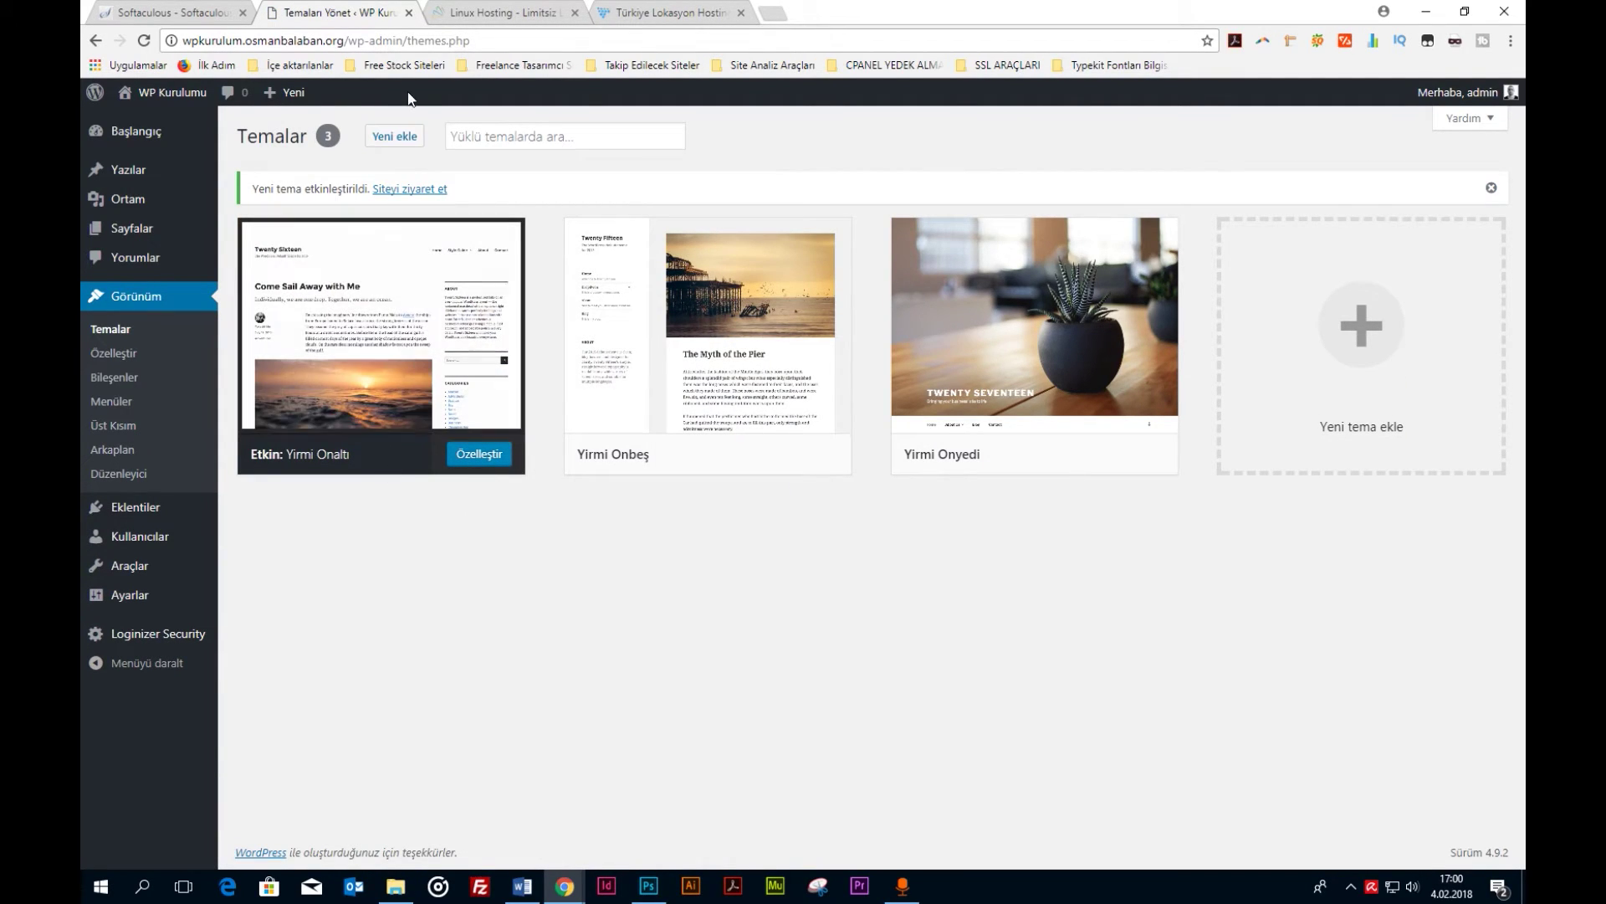
mouse_move(172, 92)
right_click(177, 124)
click(251, 131)
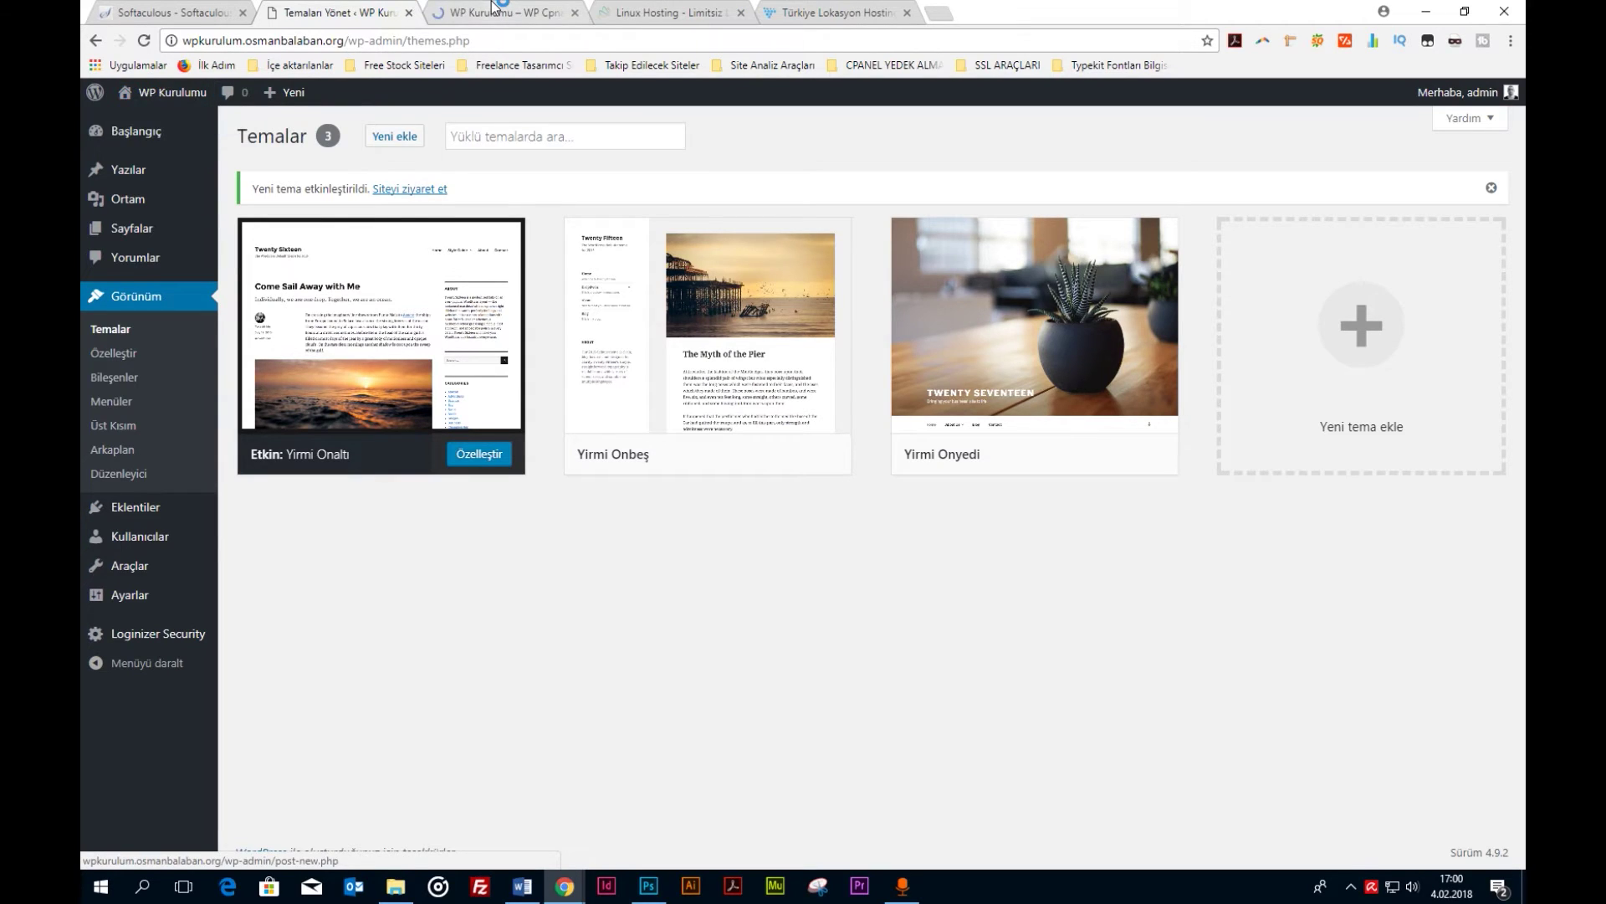
click(494, 12)
Open the live site again in a new tab, scroll through it, then close it.
right_click(148, 87)
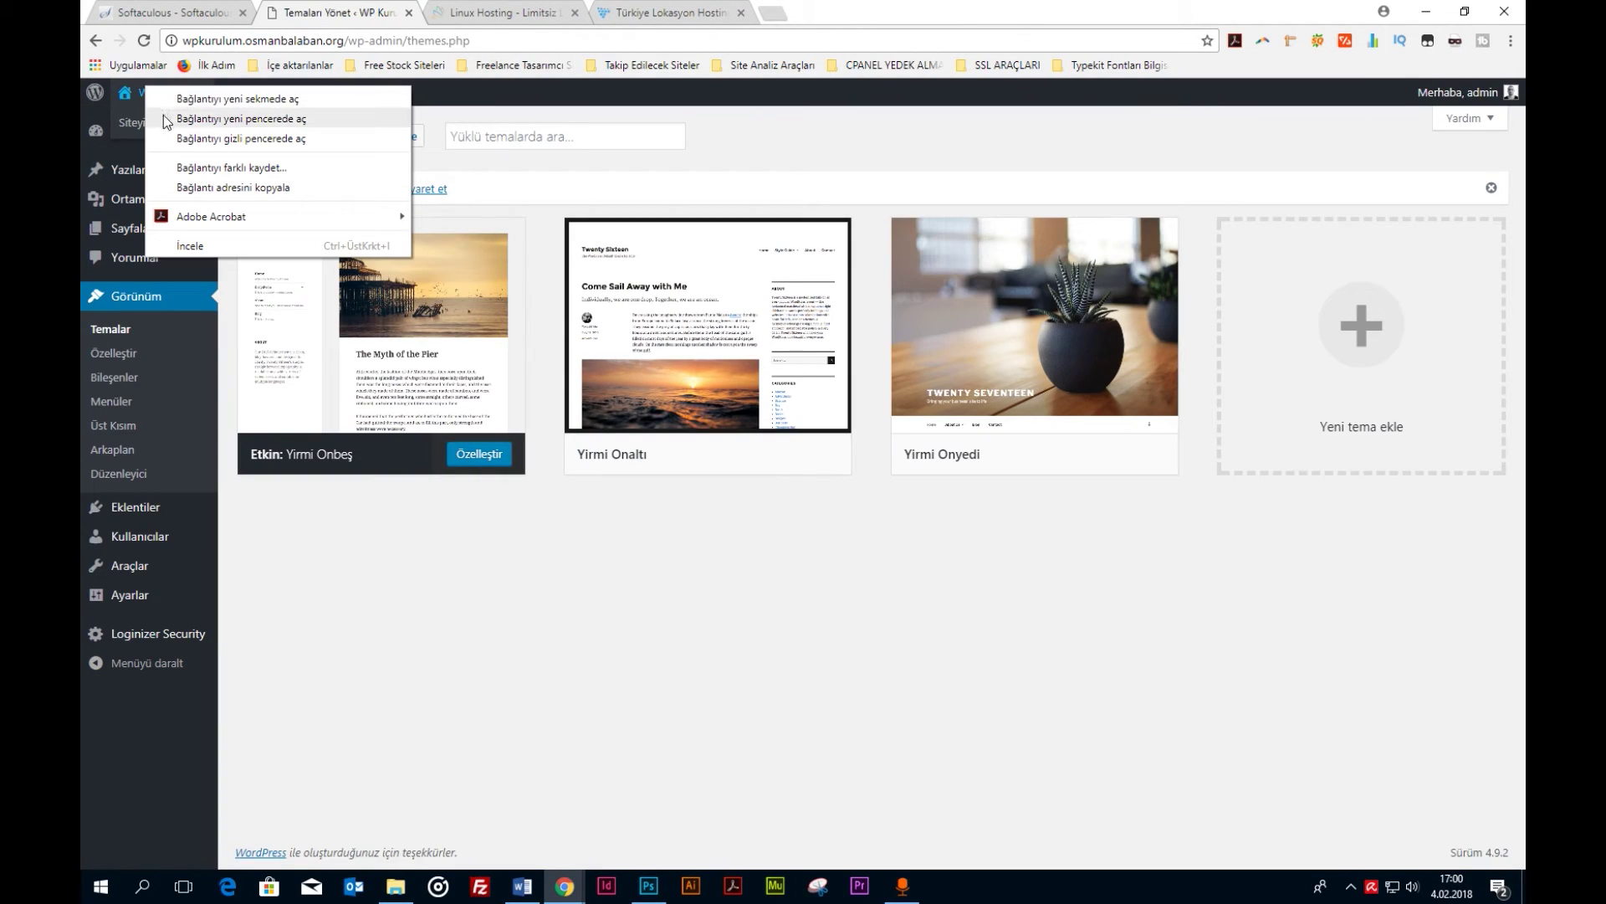
click(199, 98)
click(526, 15)
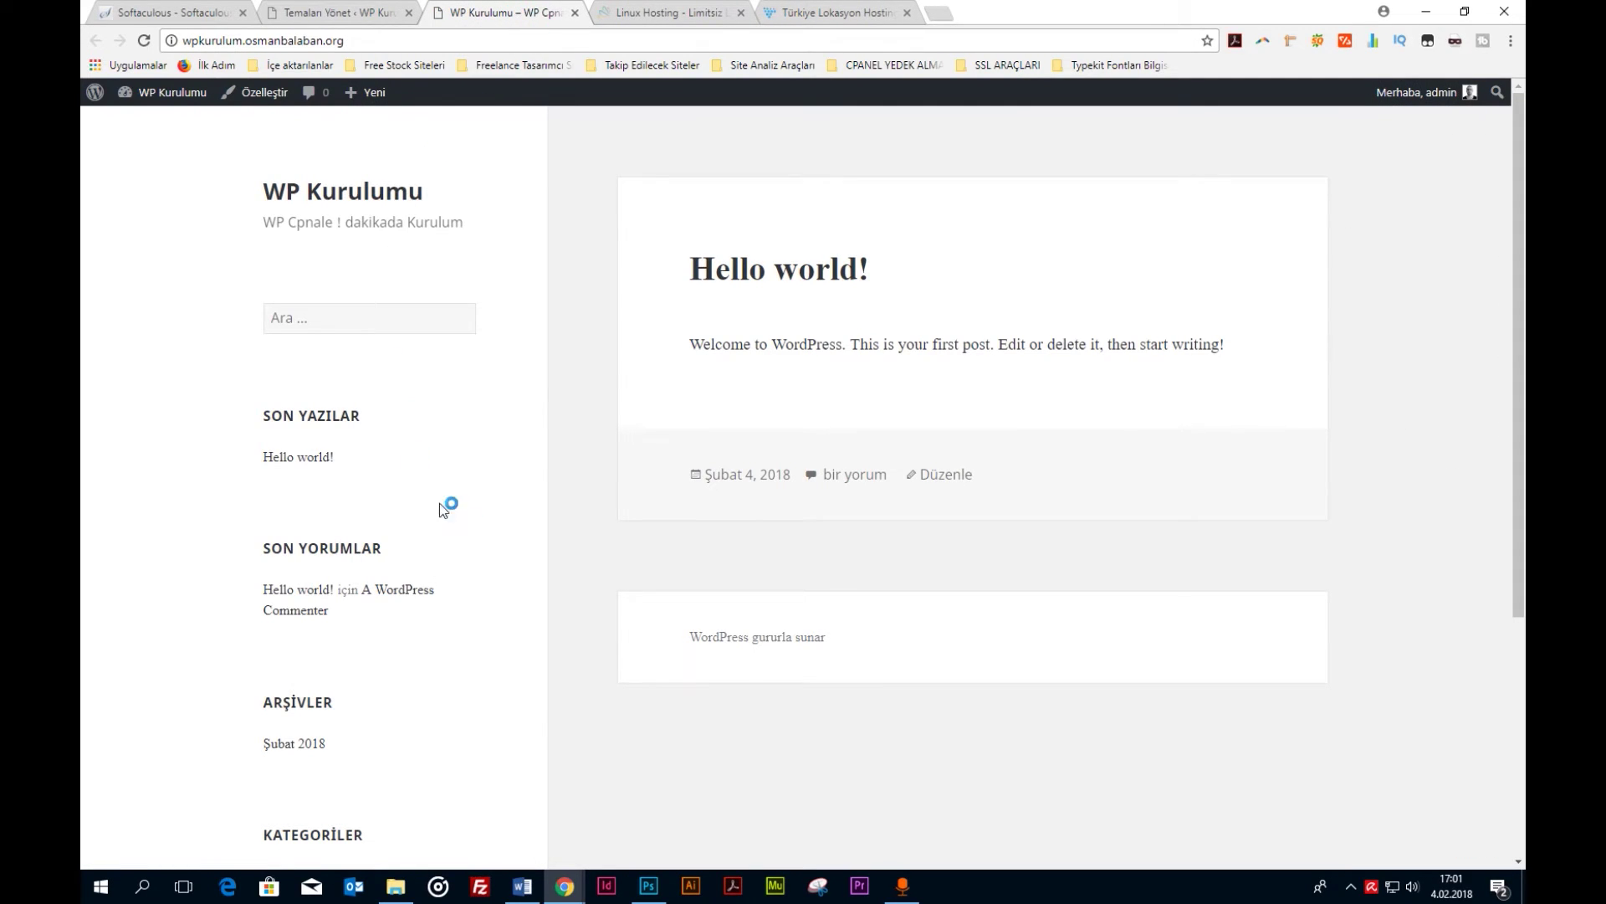
scroll(860, 574, down, 4)
scroll(860, 575, up, 5)
click(576, 14)
mouse_move(710, 413)
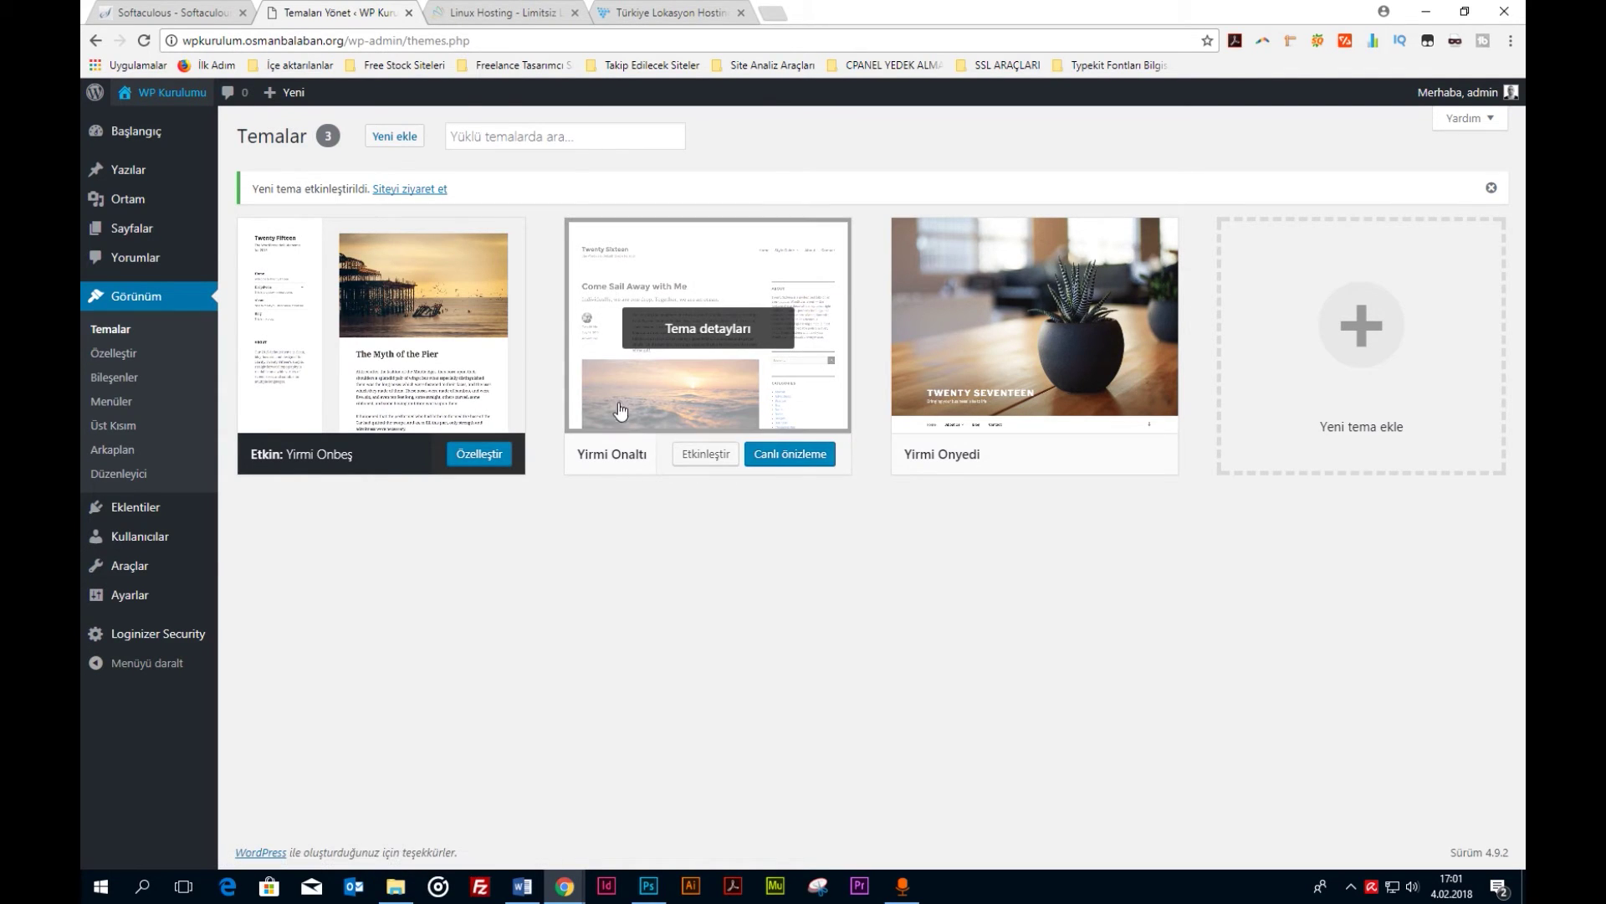
Reactivate Yirmi Onyedi, preview the live site, then return to the Softaculous install-success tab.
click(1022, 458)
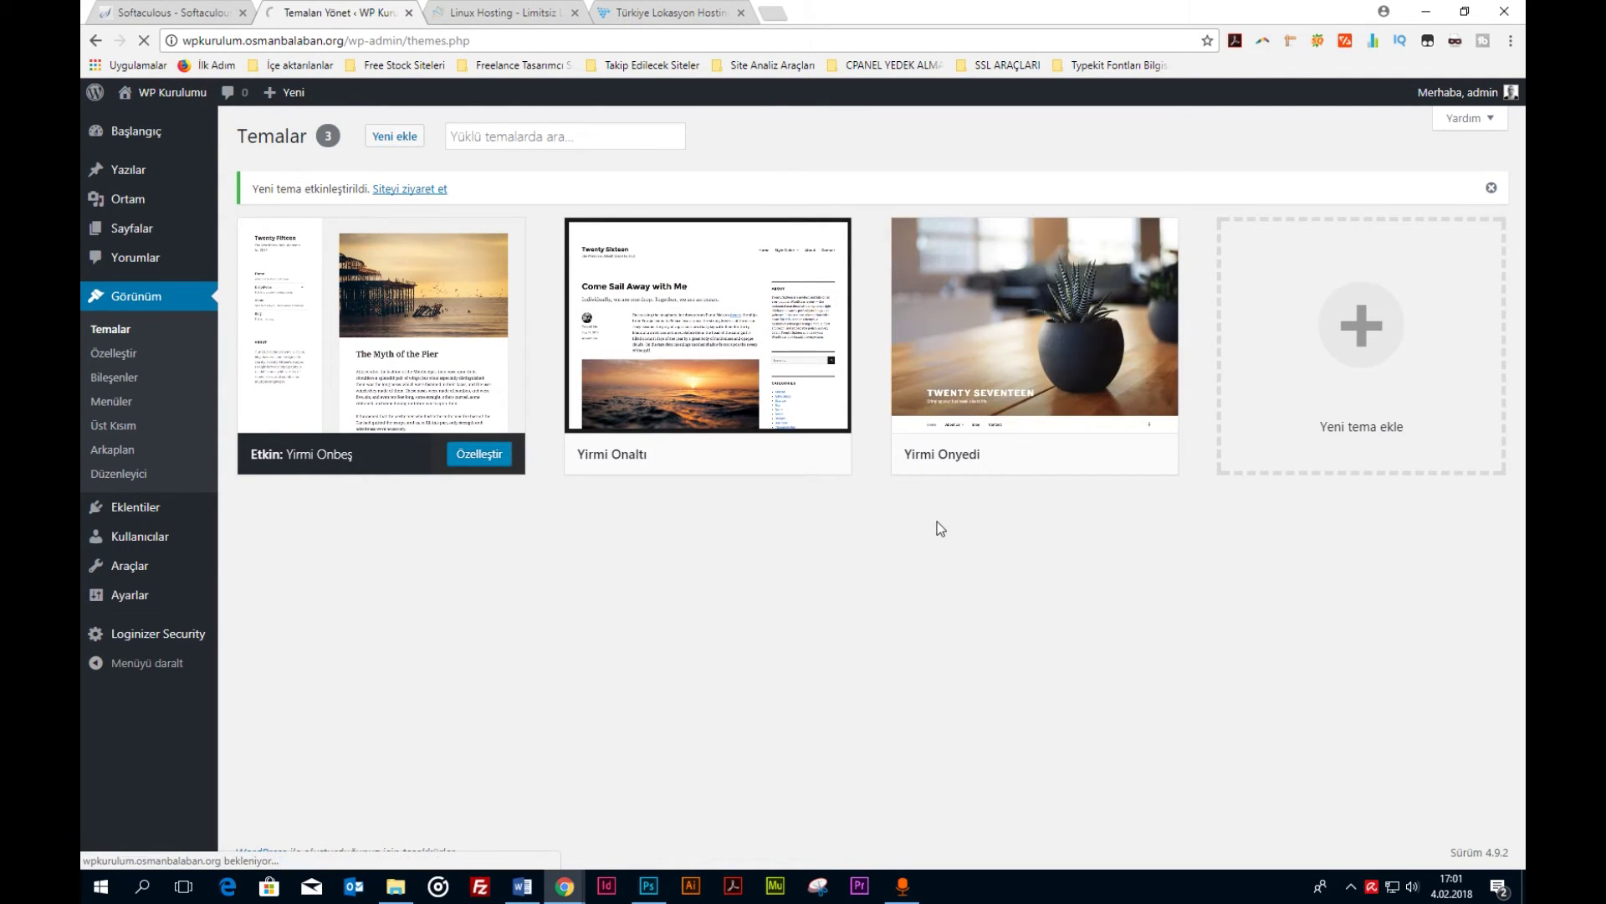
right_click(180, 91)
click(234, 108)
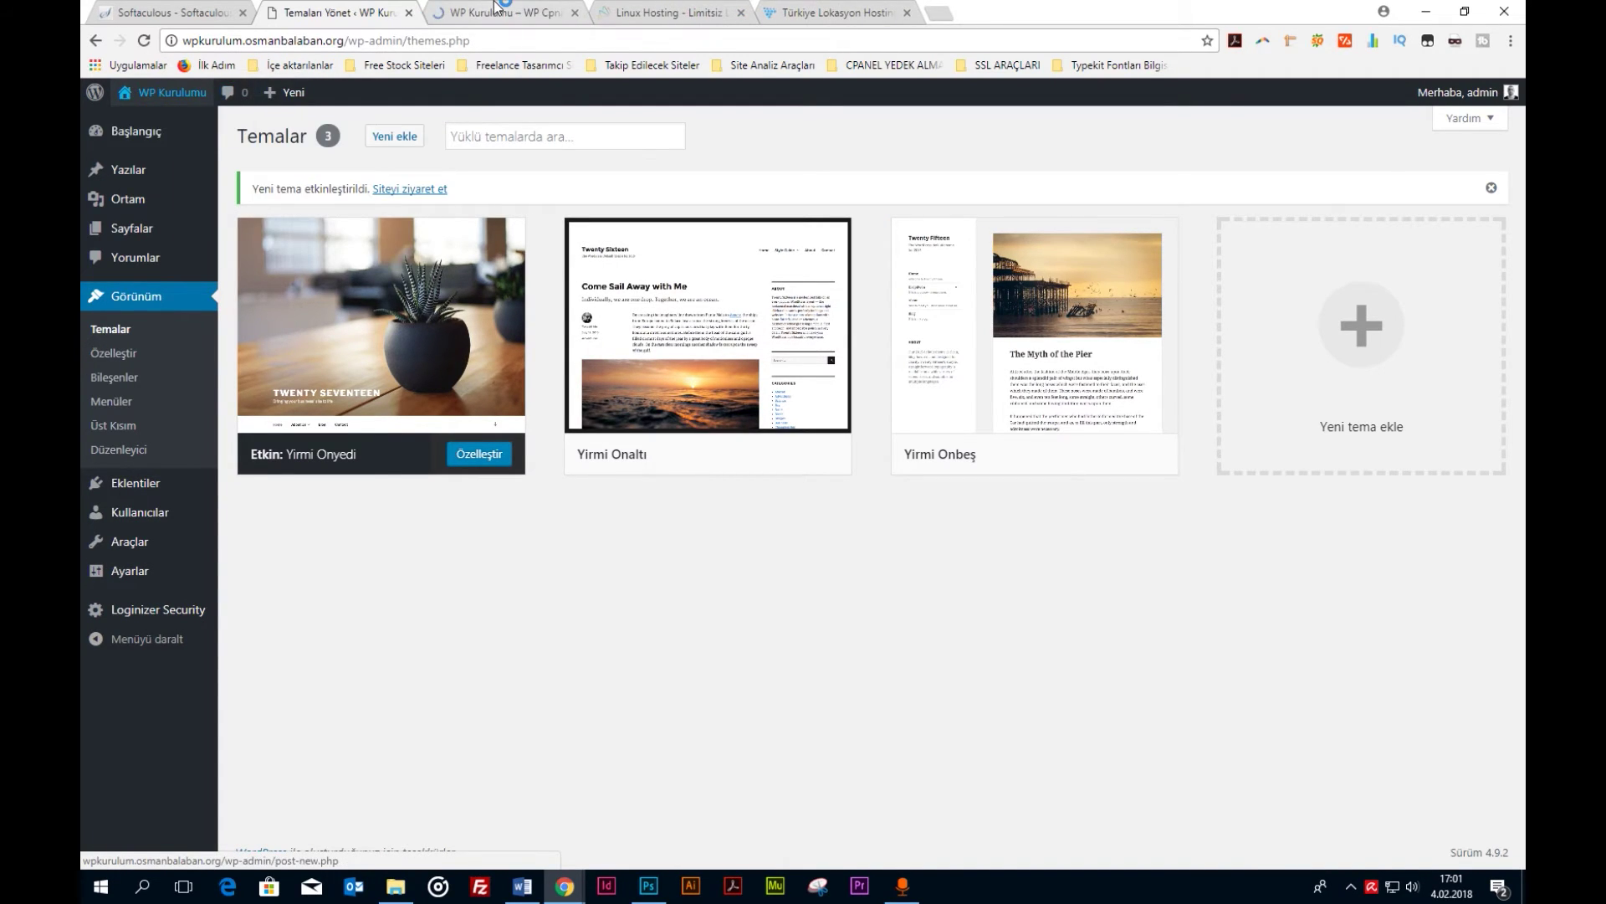
click(502, 13)
scroll(592, 504, down, 10)
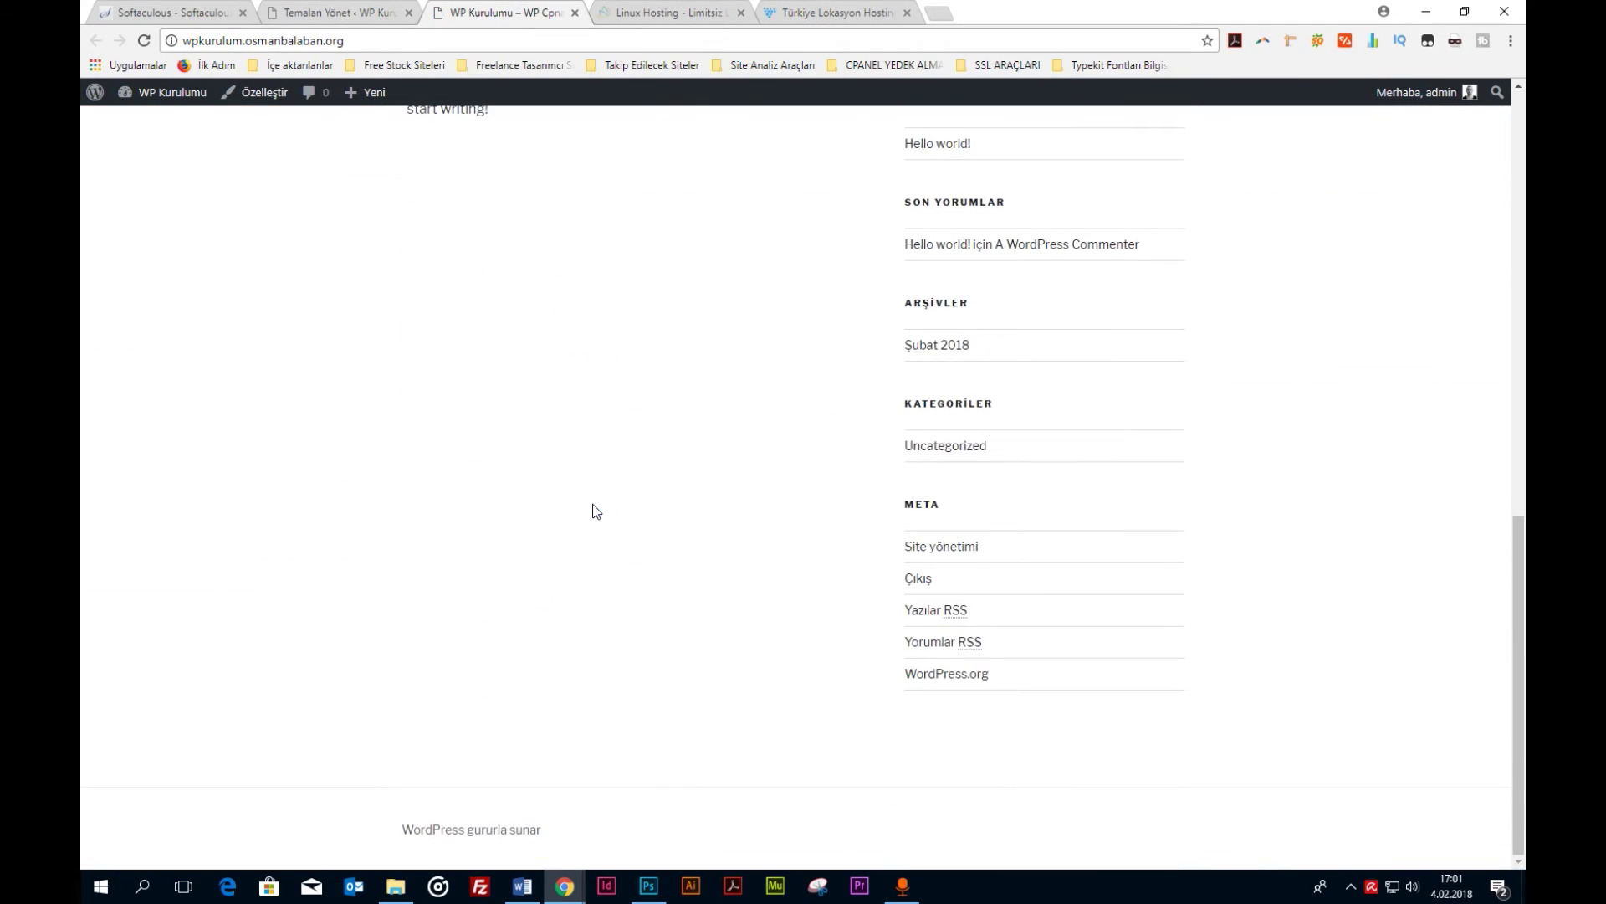
scroll(592, 504, up, 15)
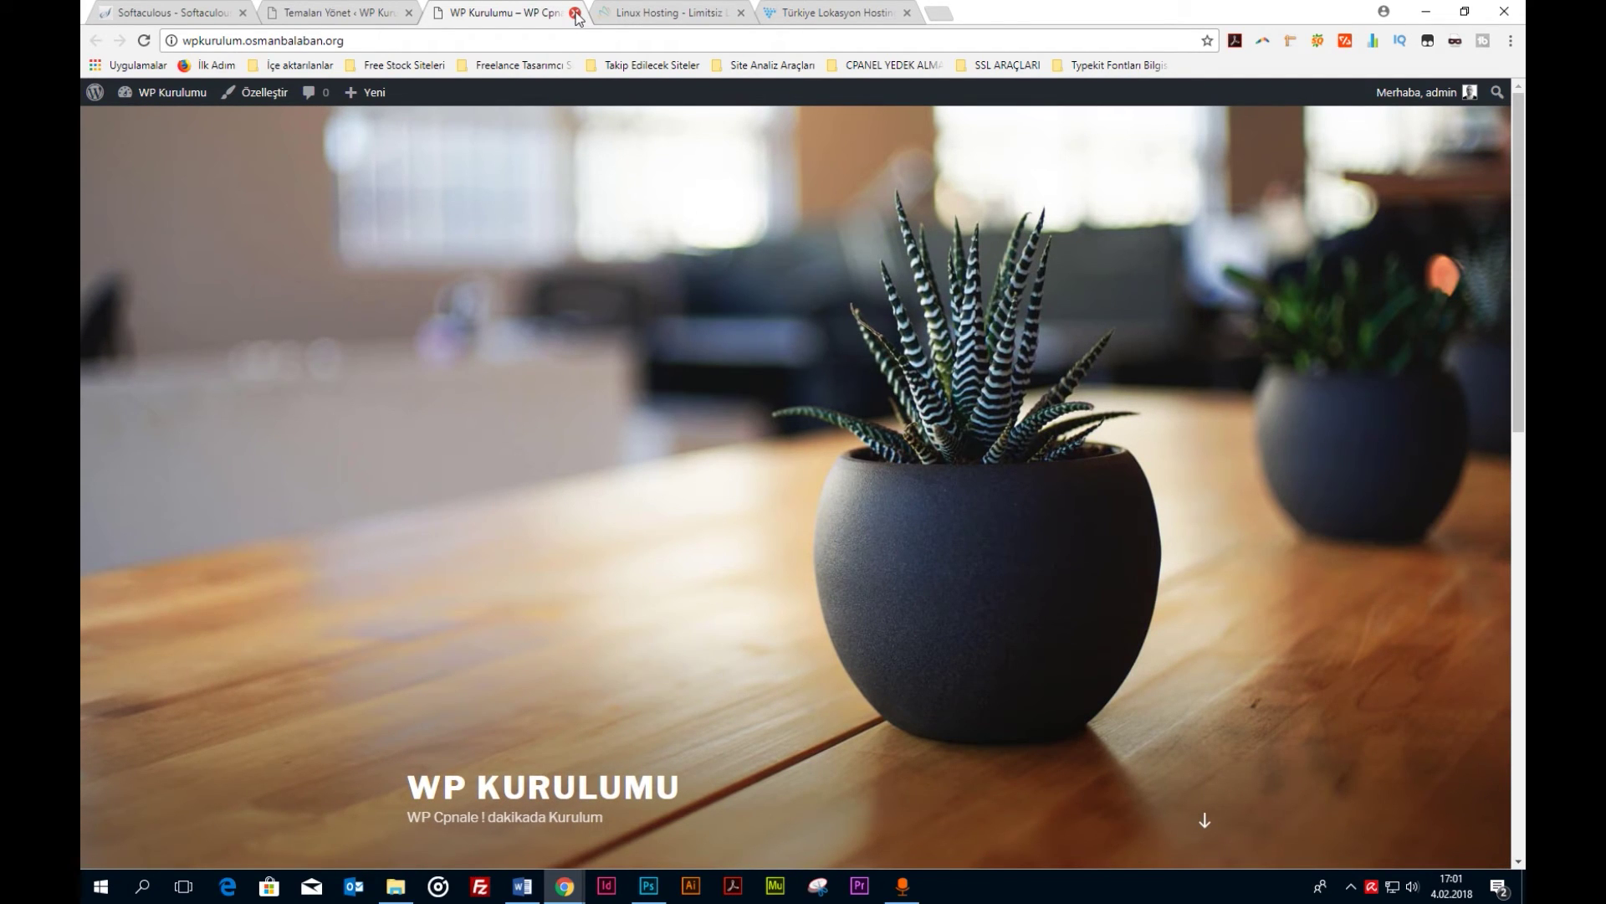
click(330, 13)
click(173, 8)
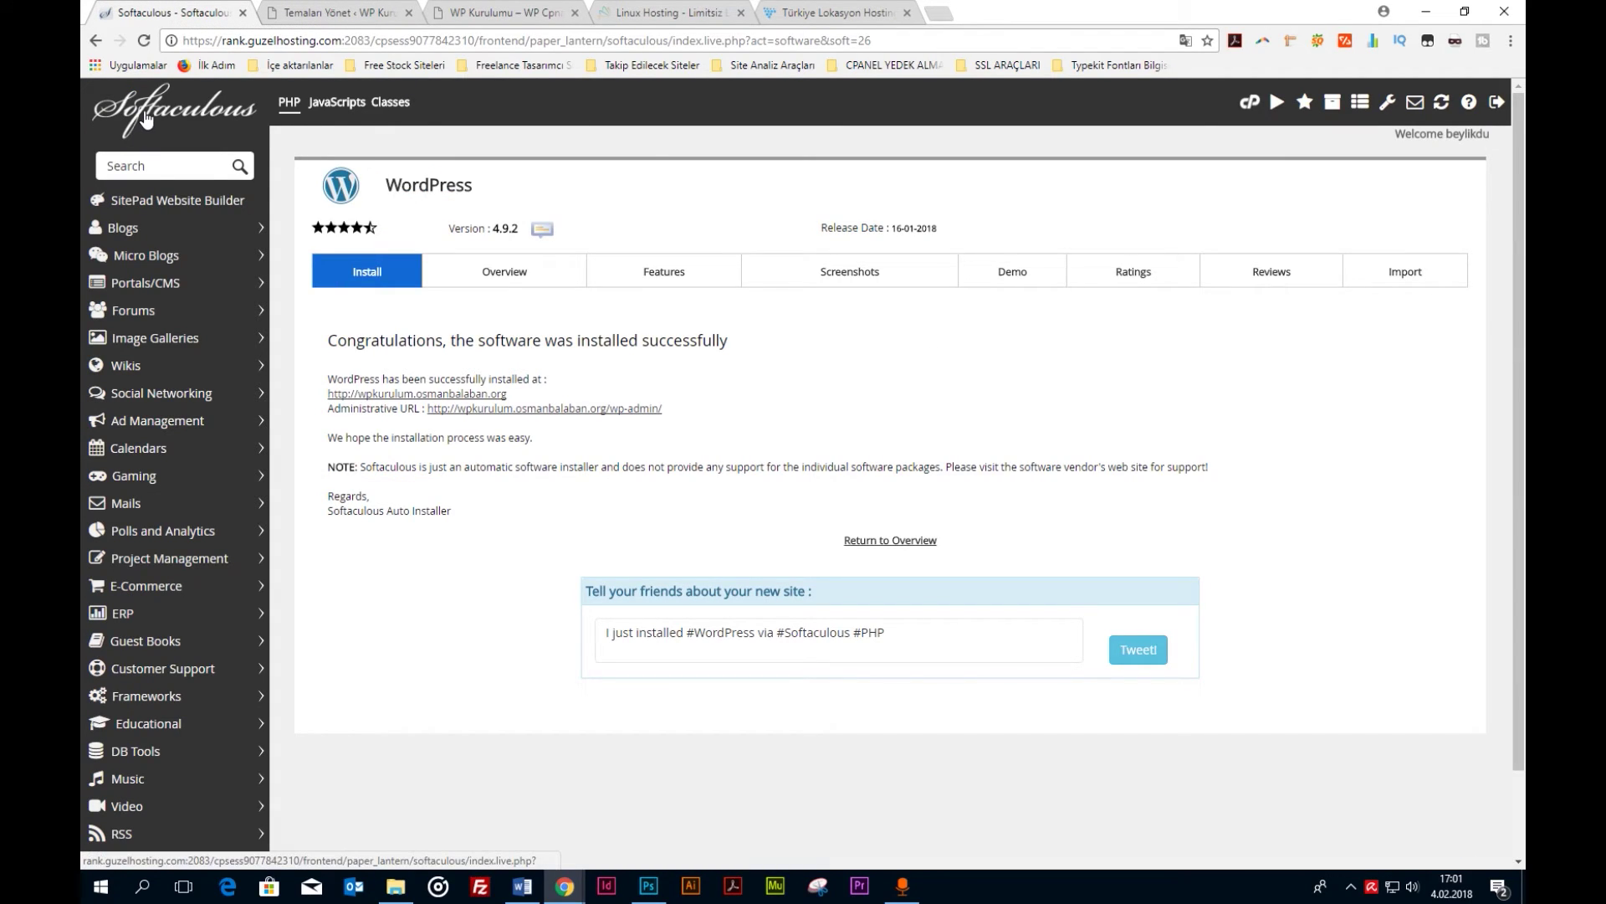
Leave Softaculous for the cPanel dashboard and scroll down through its tool sections.
click(1245, 113)
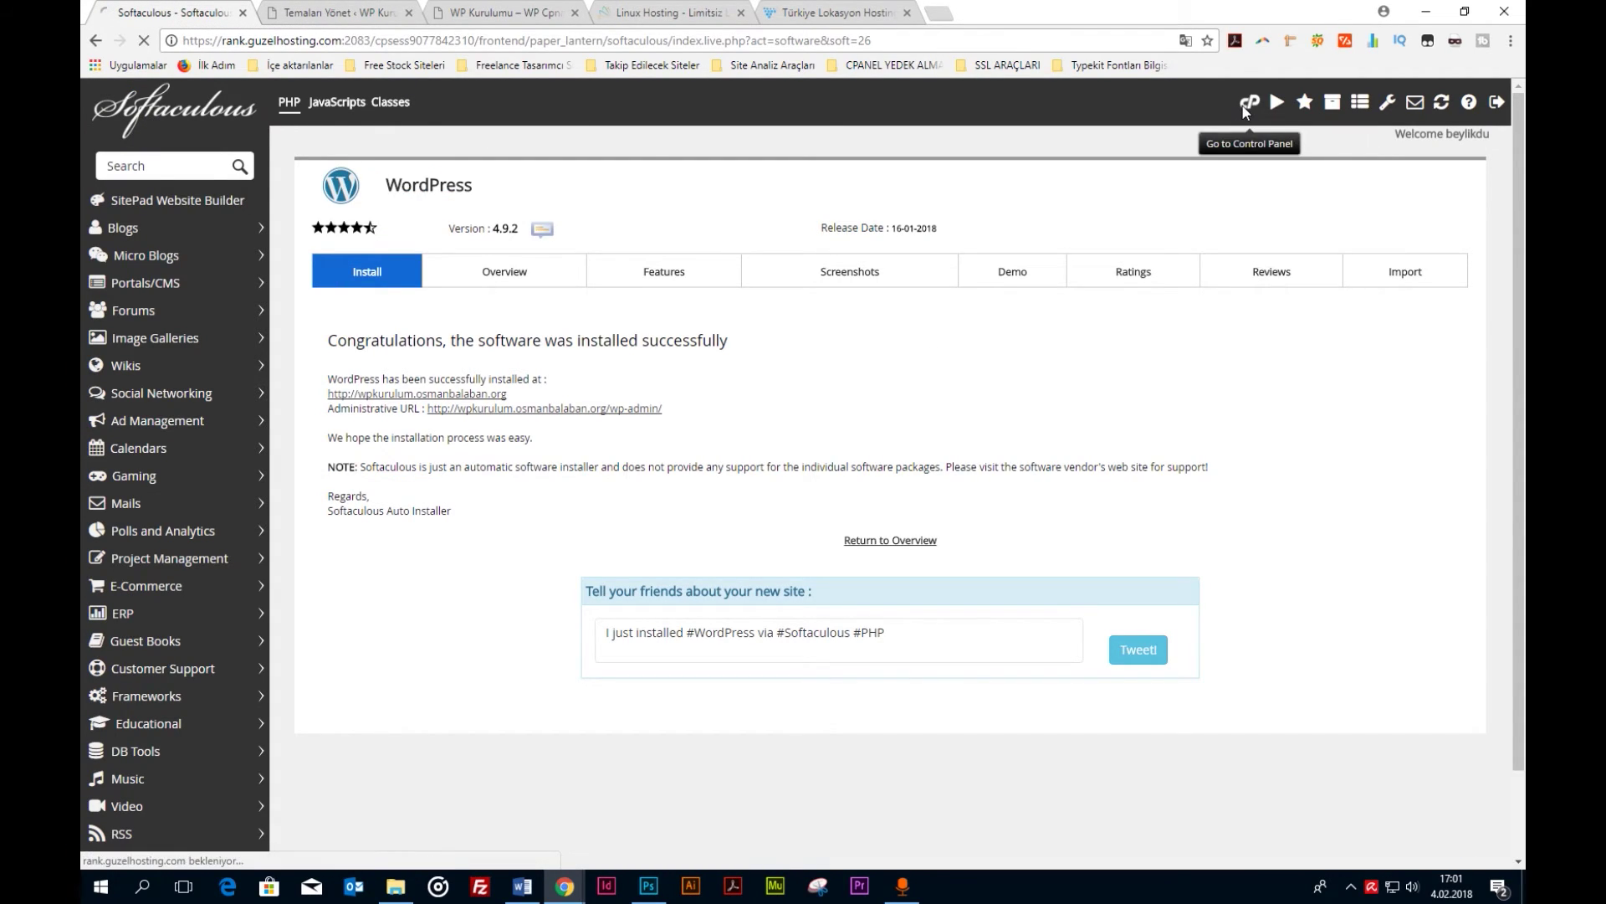
scroll(324, 305, down, 5)
scroll(325, 306, down, 10)
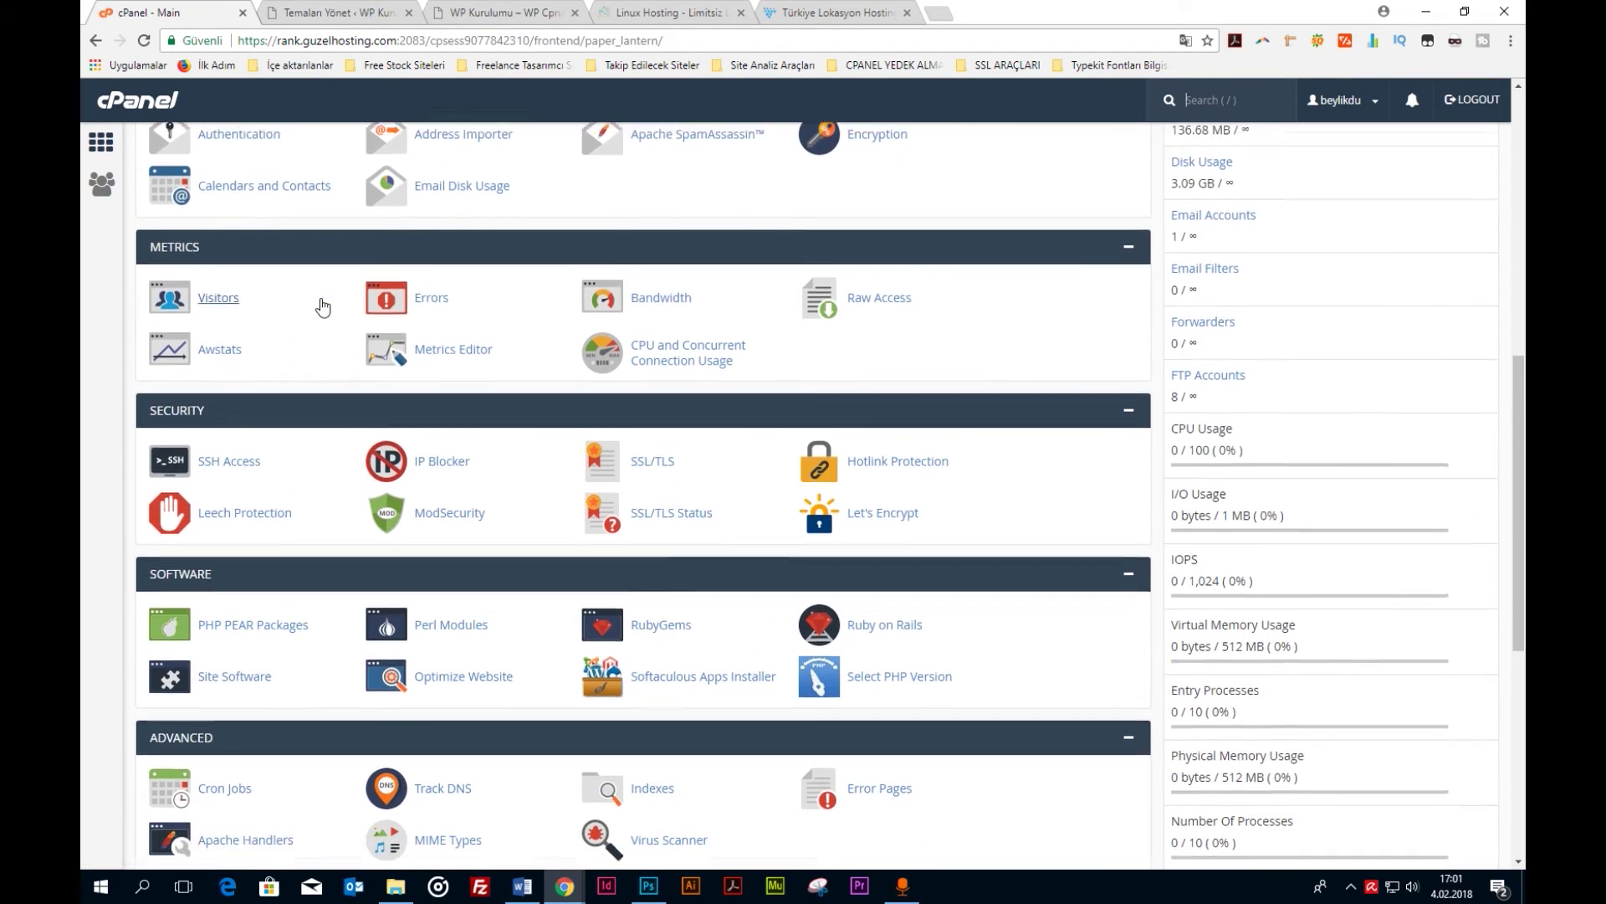